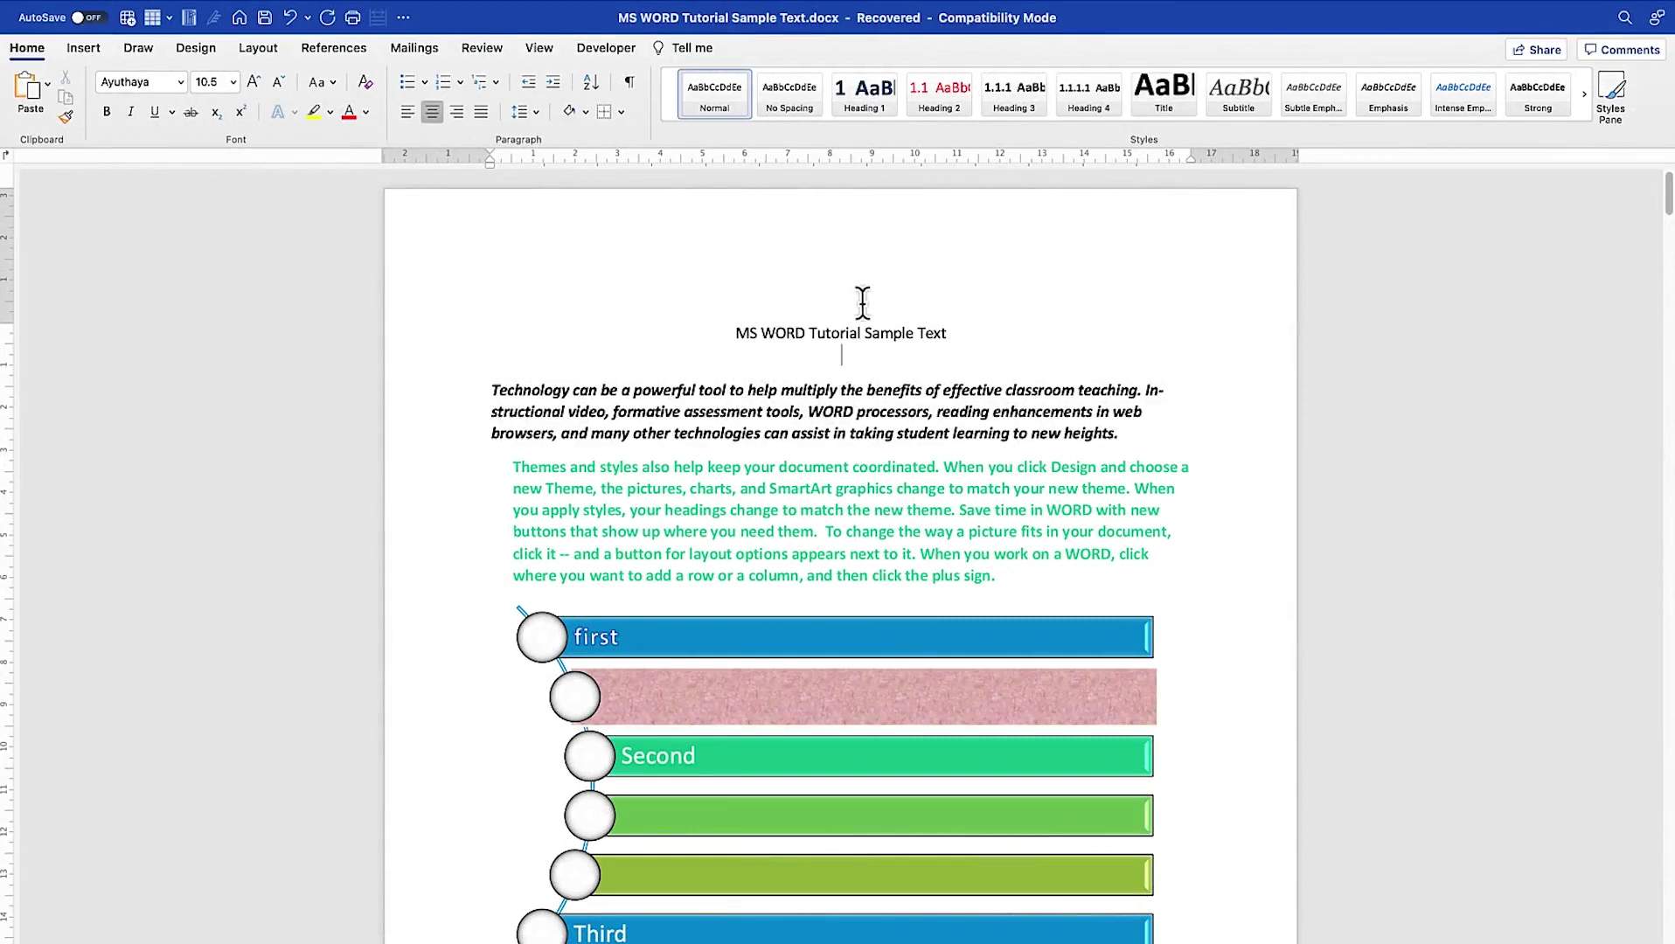
Step: Scroll down and back up through the MS WORD Tutorial Sample Text document, then show the Insert ribbon
scroll(896, 362, down, 3)
scroll(897, 366, down, 20)
scroll(896, 368, up, 10)
scroll(896, 368, up, 15)
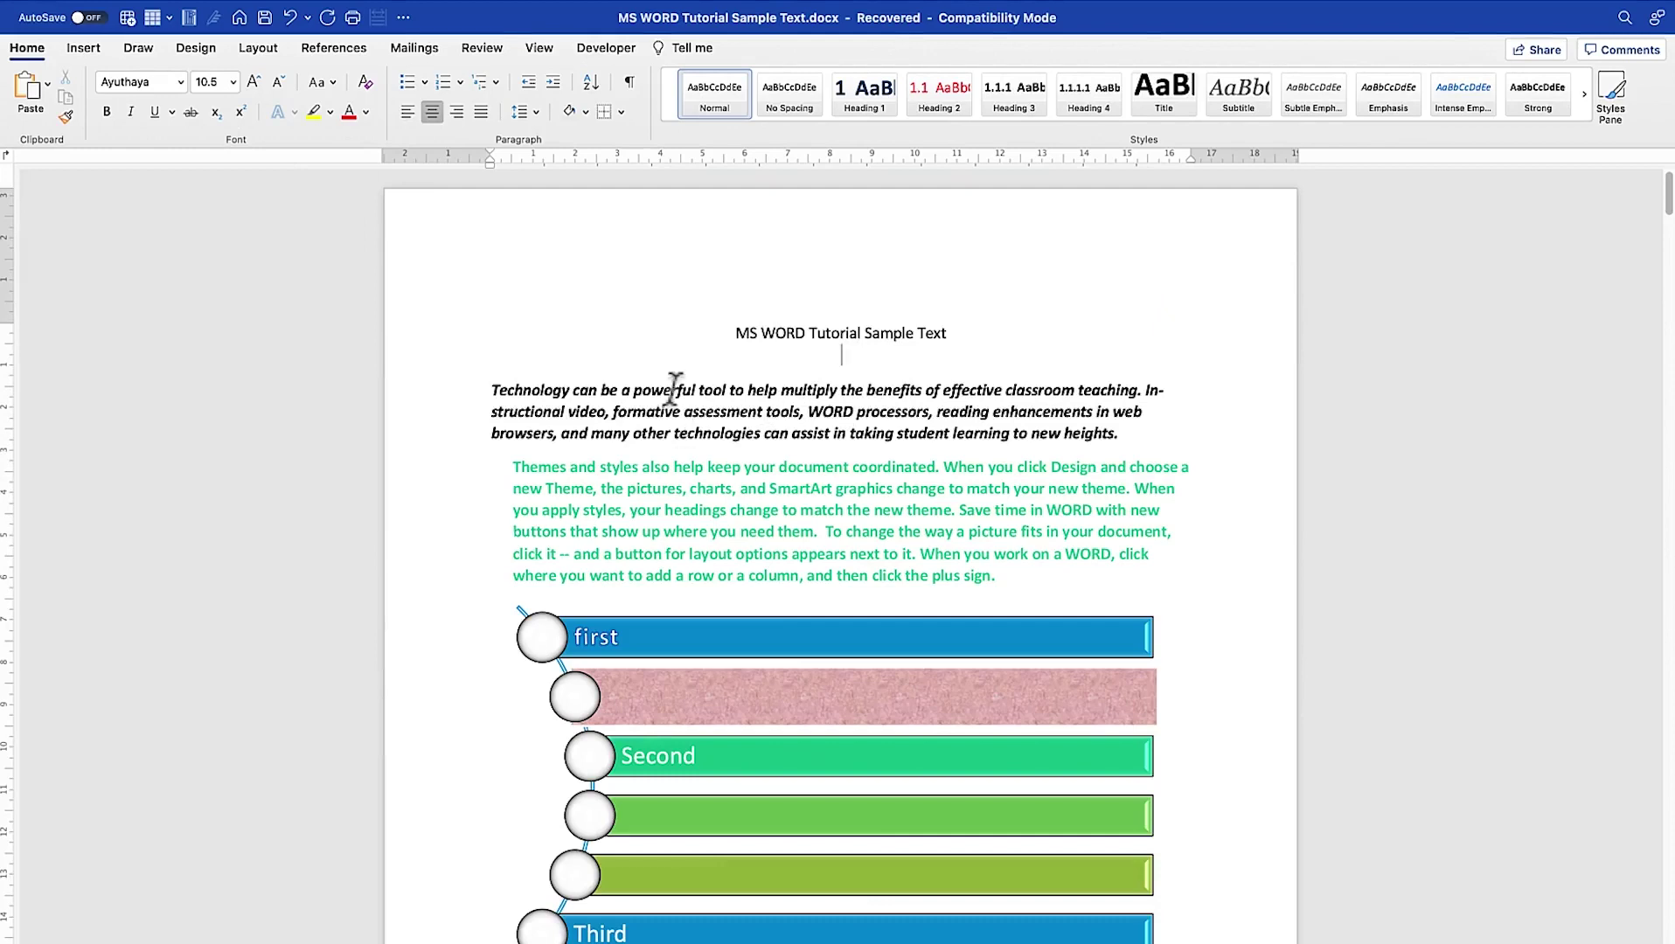
click(84, 50)
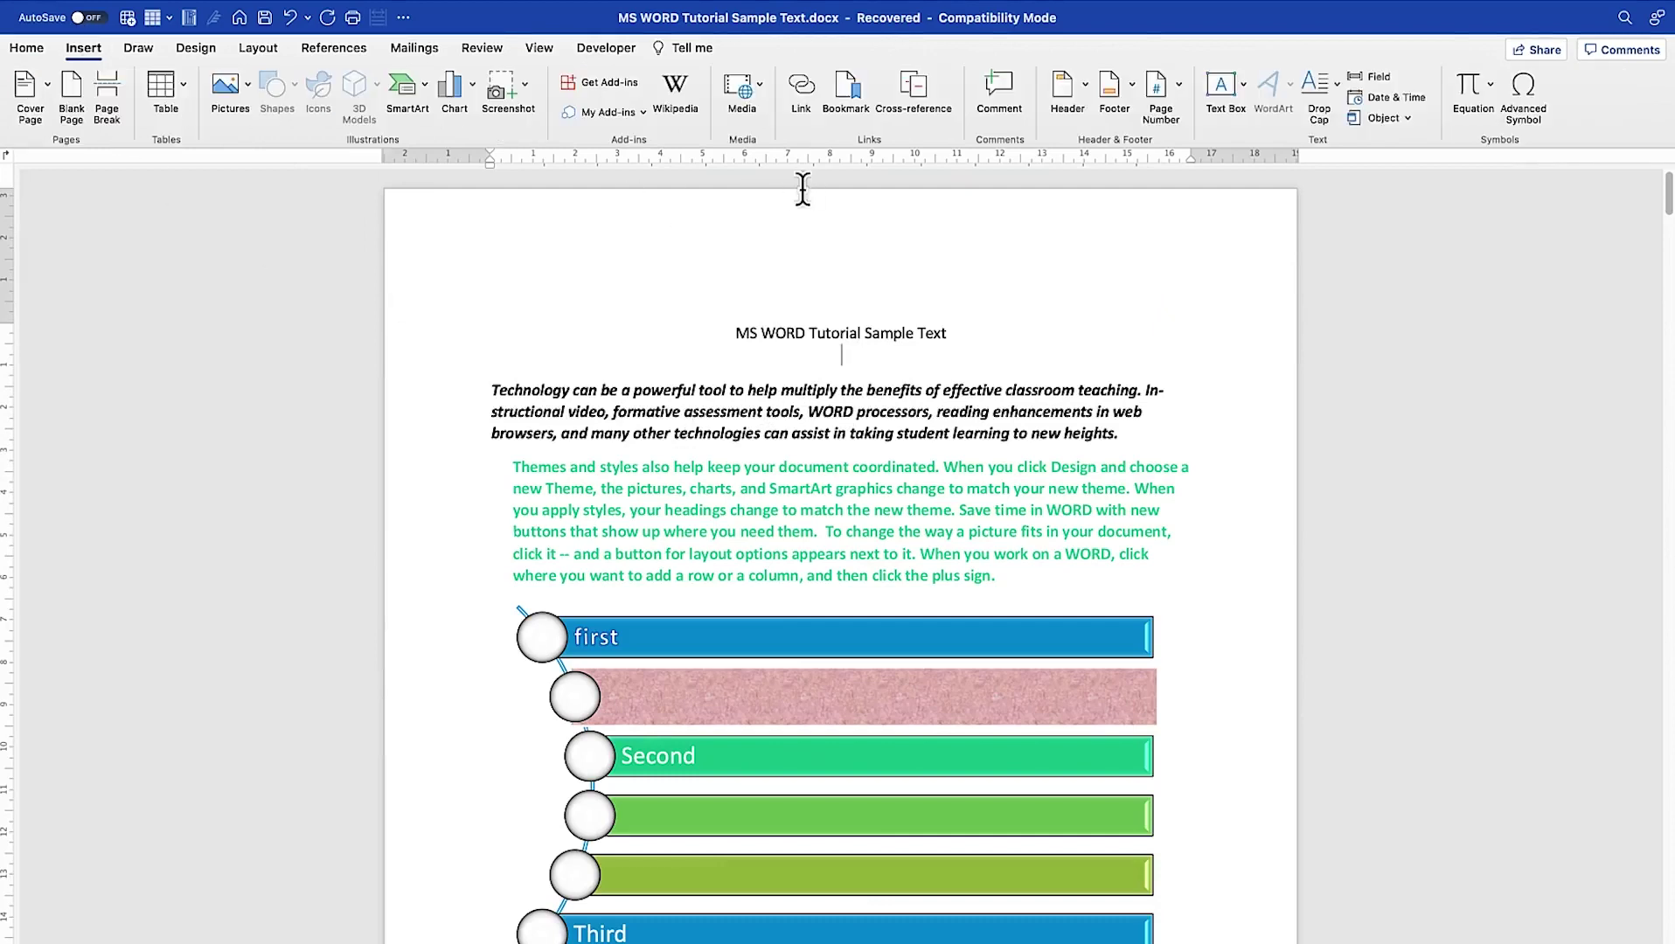
Step: Browse the Built-in Header gallery's designs, then start editing an empty page header
click(1085, 85)
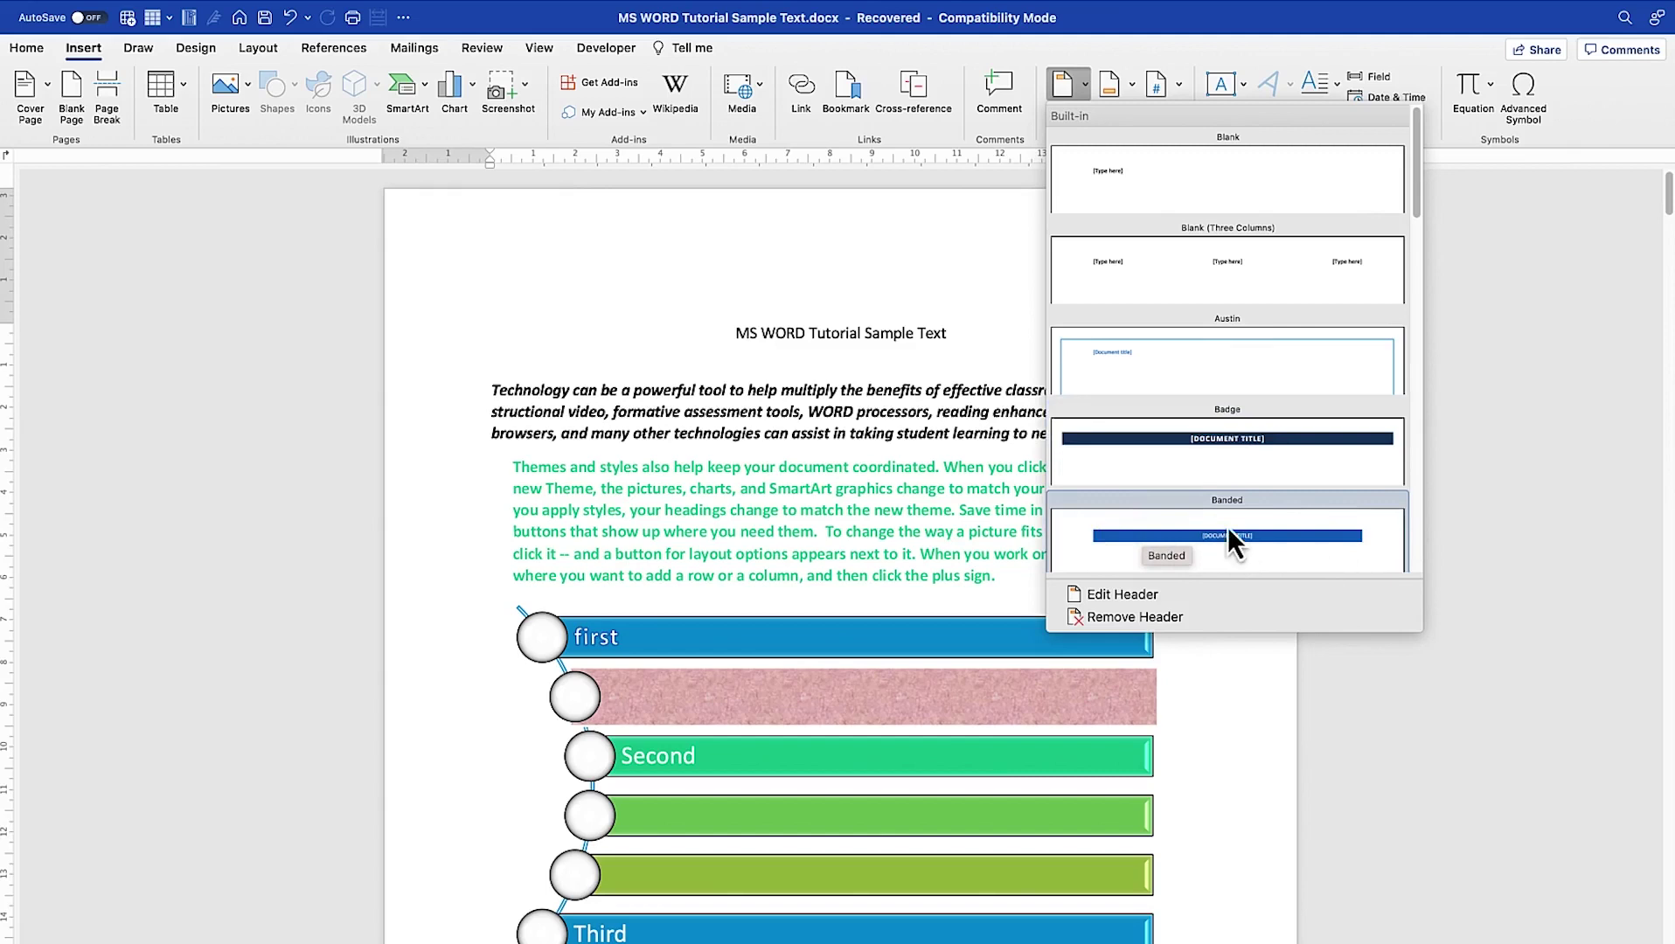
scroll(1268, 446, down, 5)
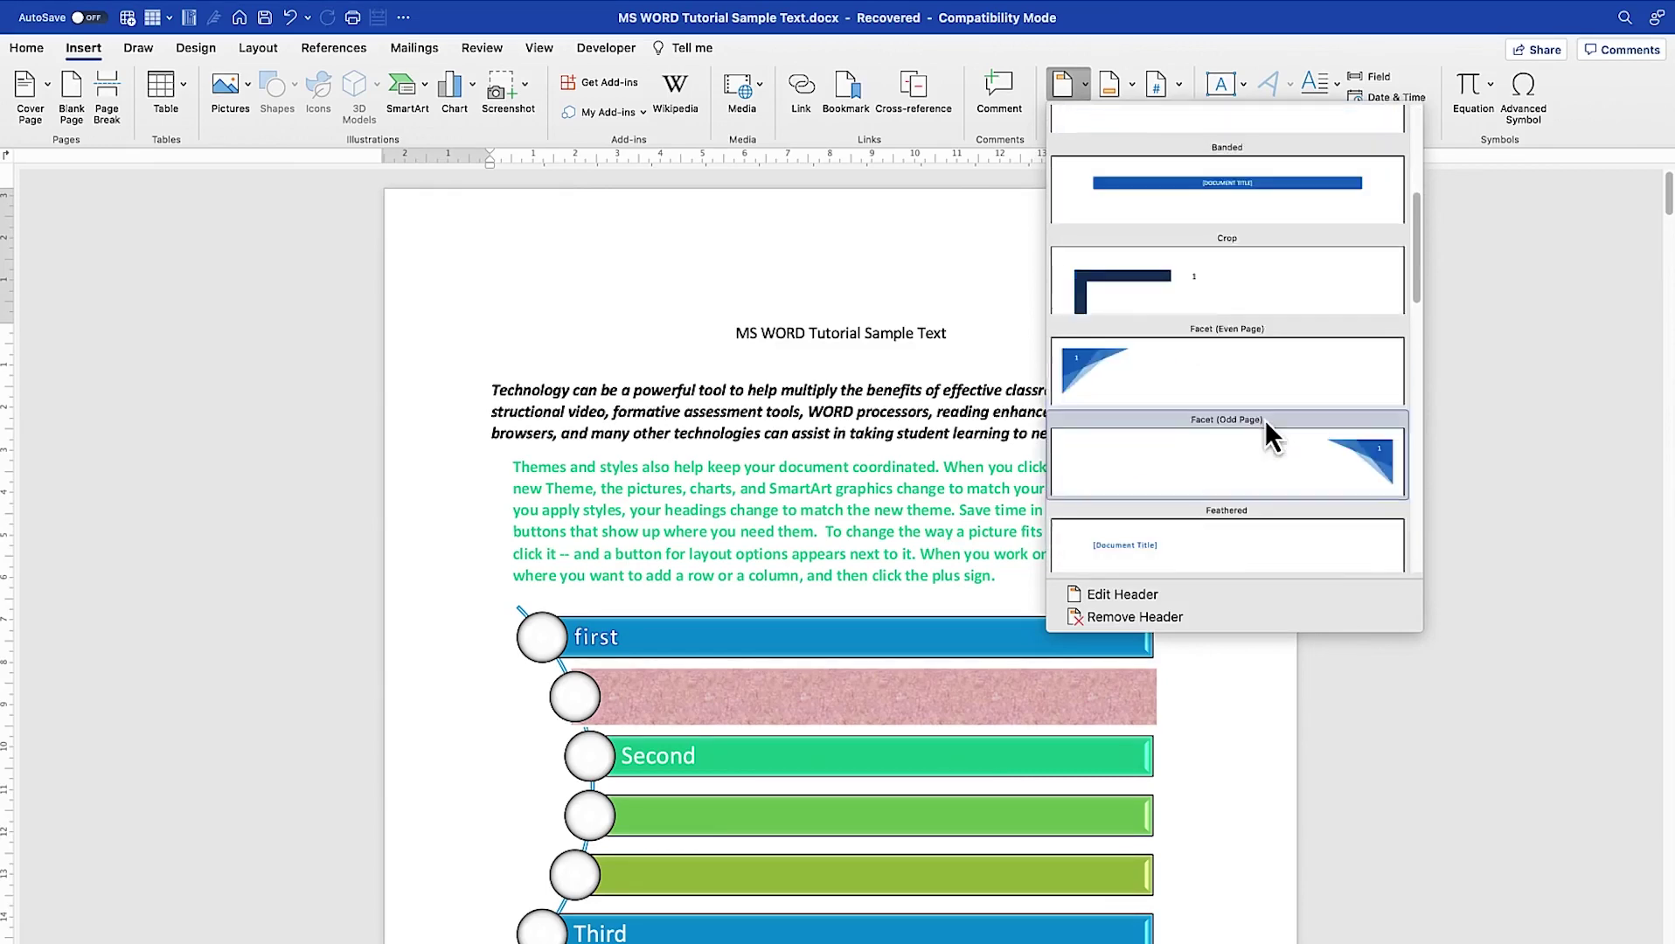
scroll(1229, 336, down, 10)
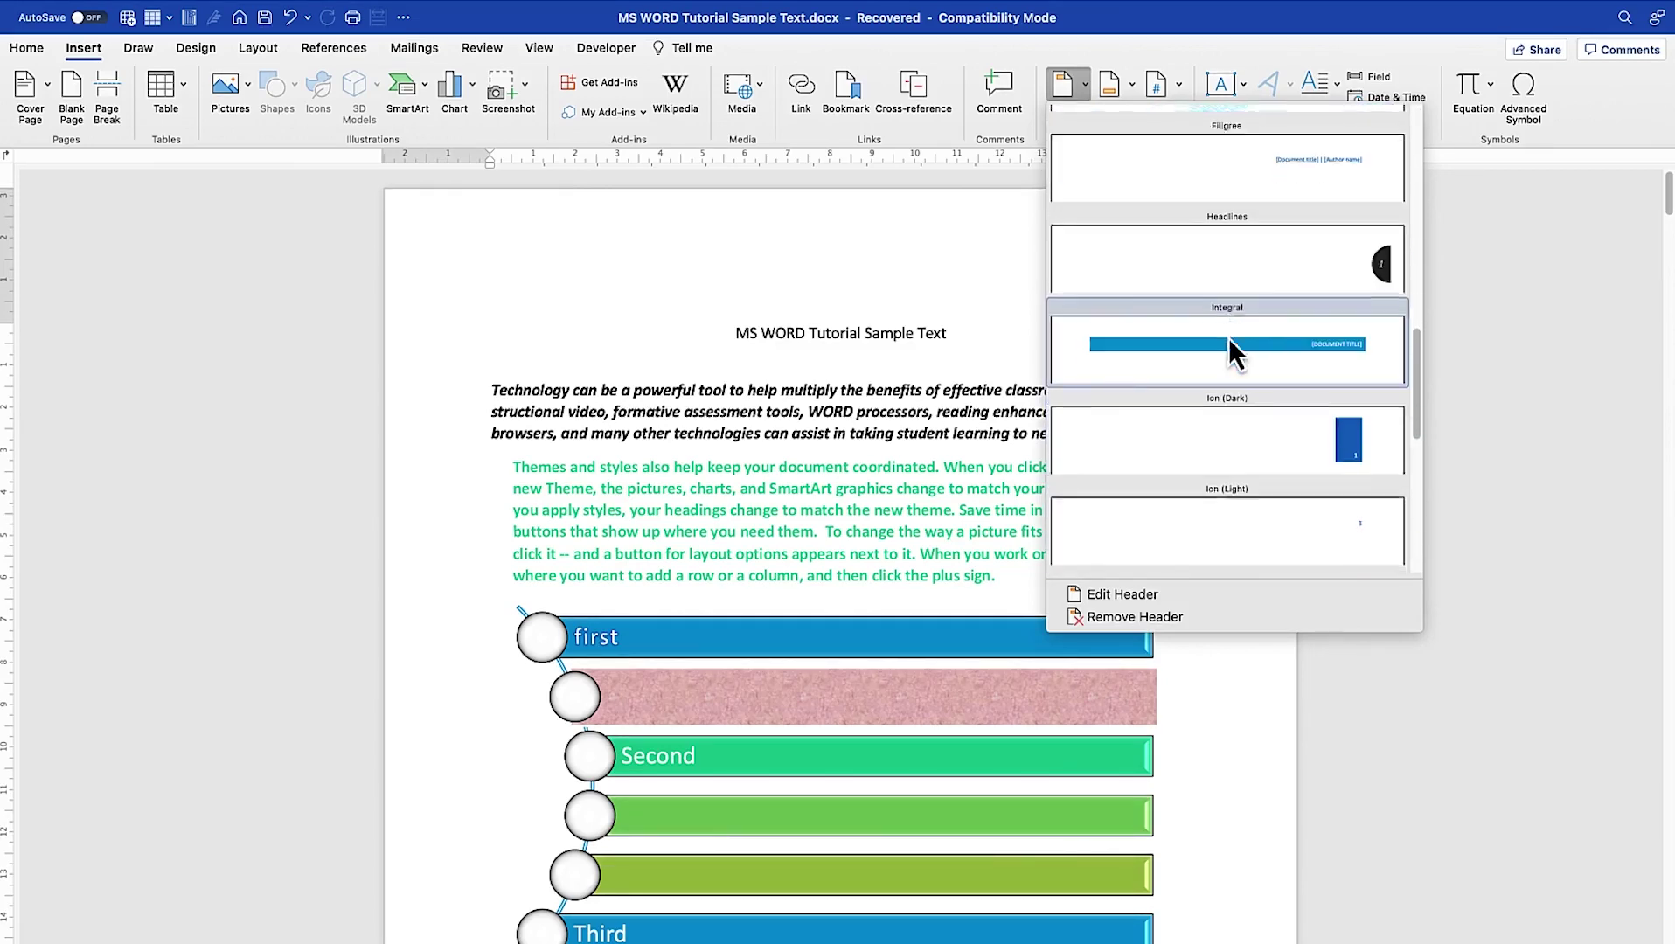
scroll(1229, 346, down, 10)
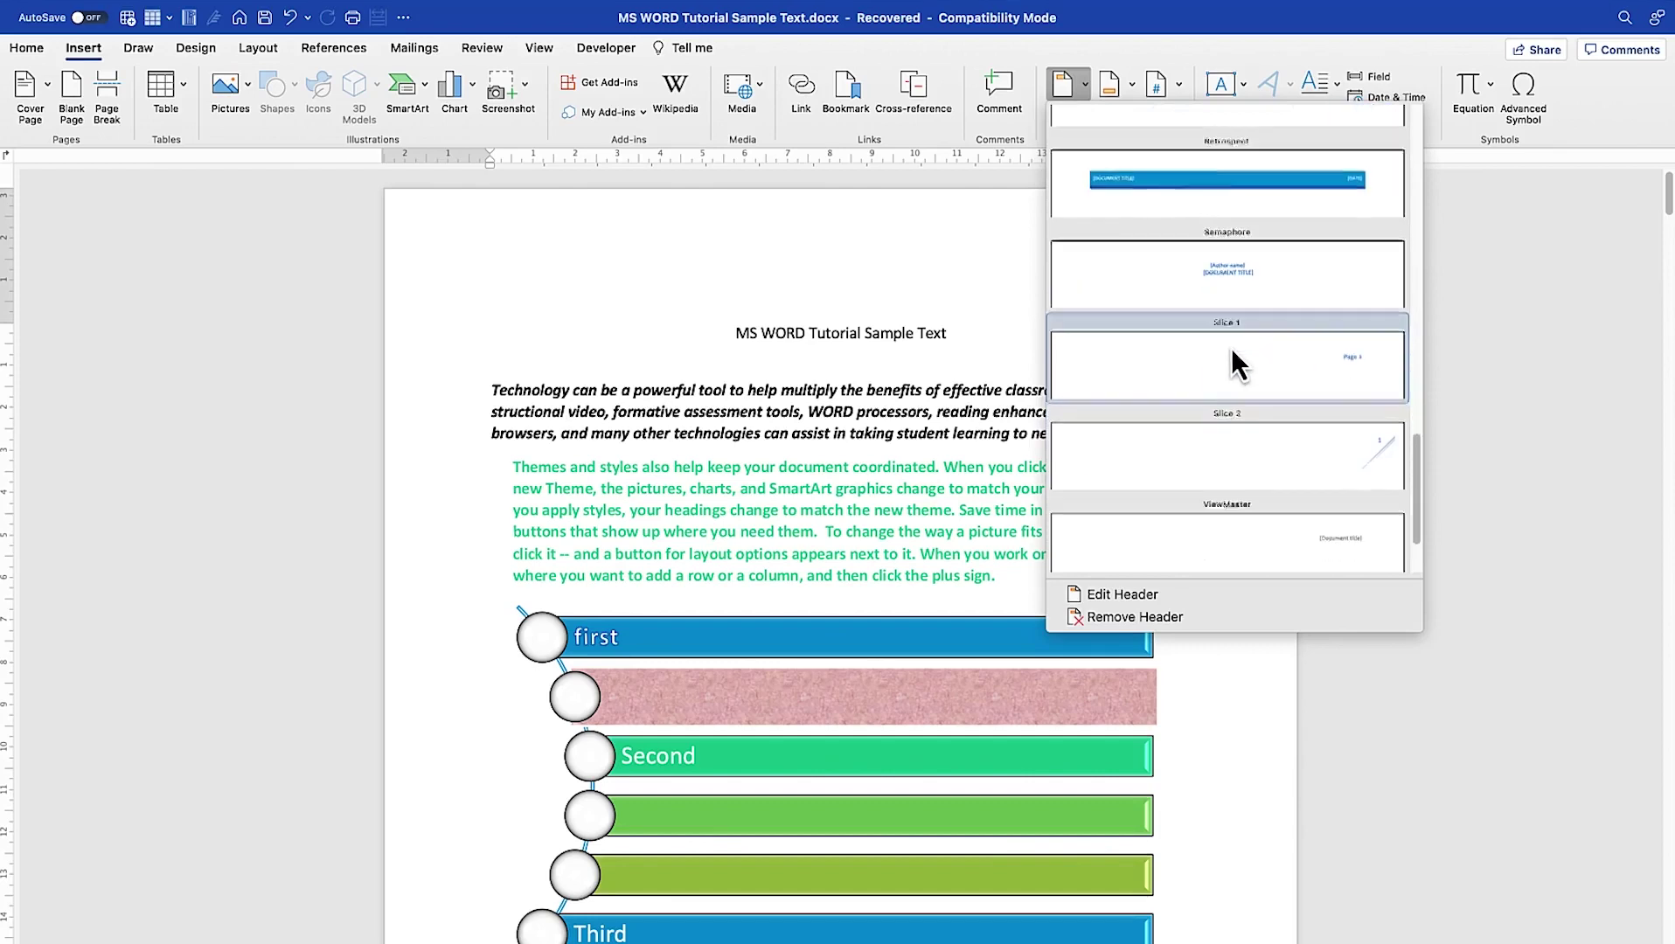
scroll(1232, 350, up, 9)
scroll(1229, 362, up, 8)
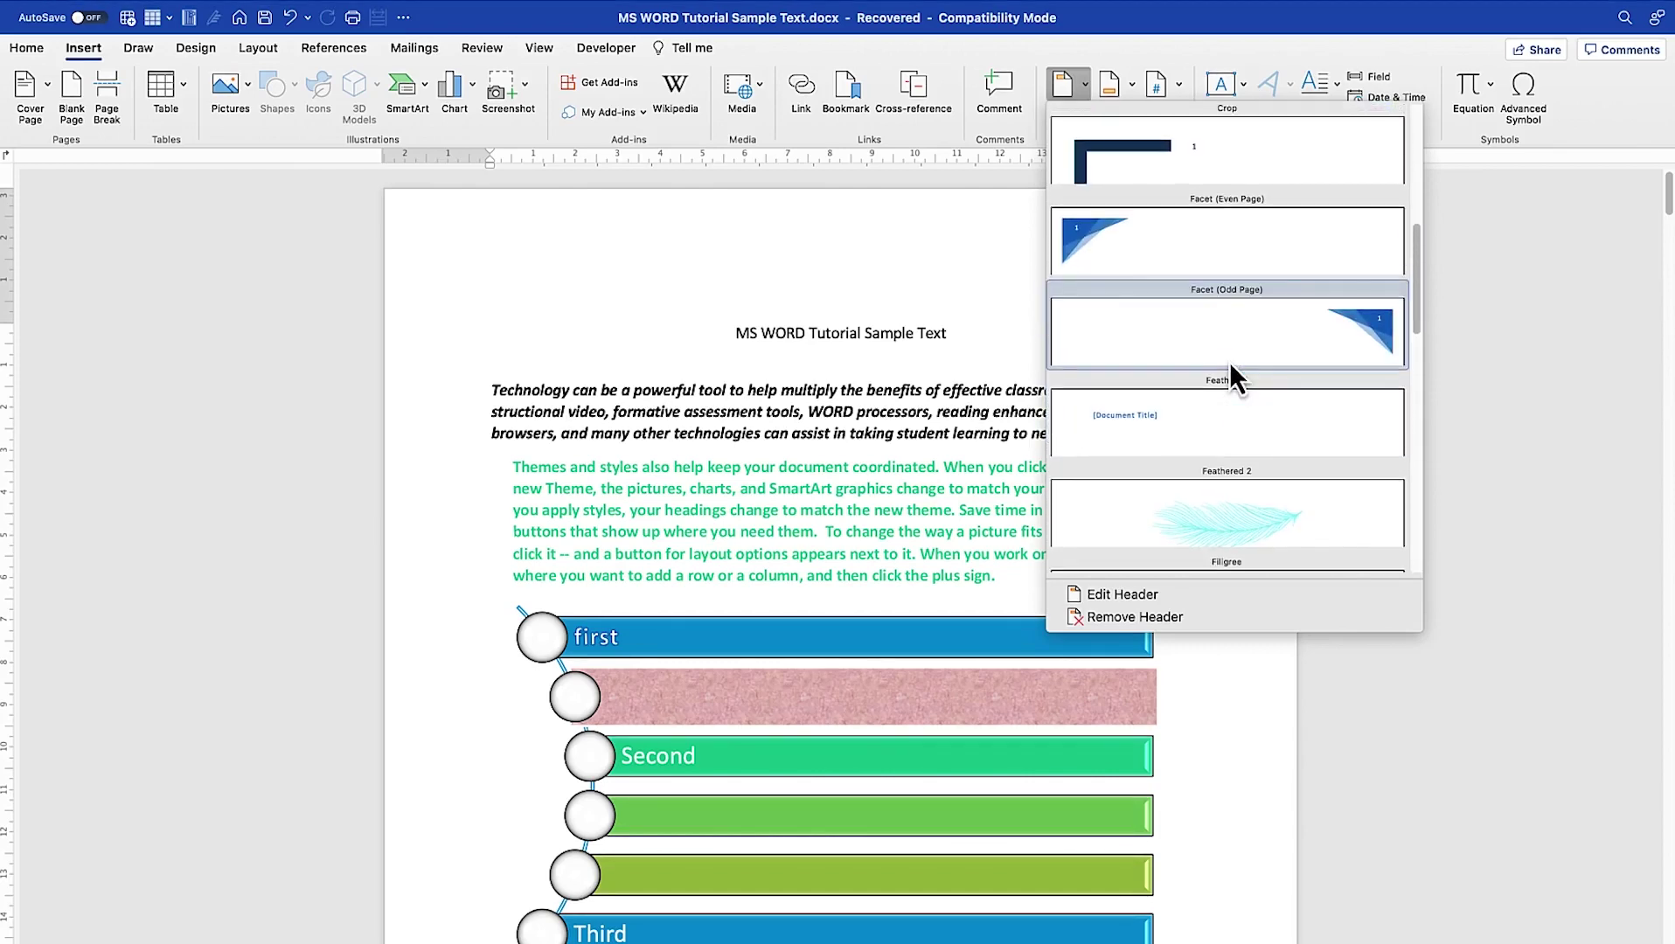
scroll(1230, 361, up, 3)
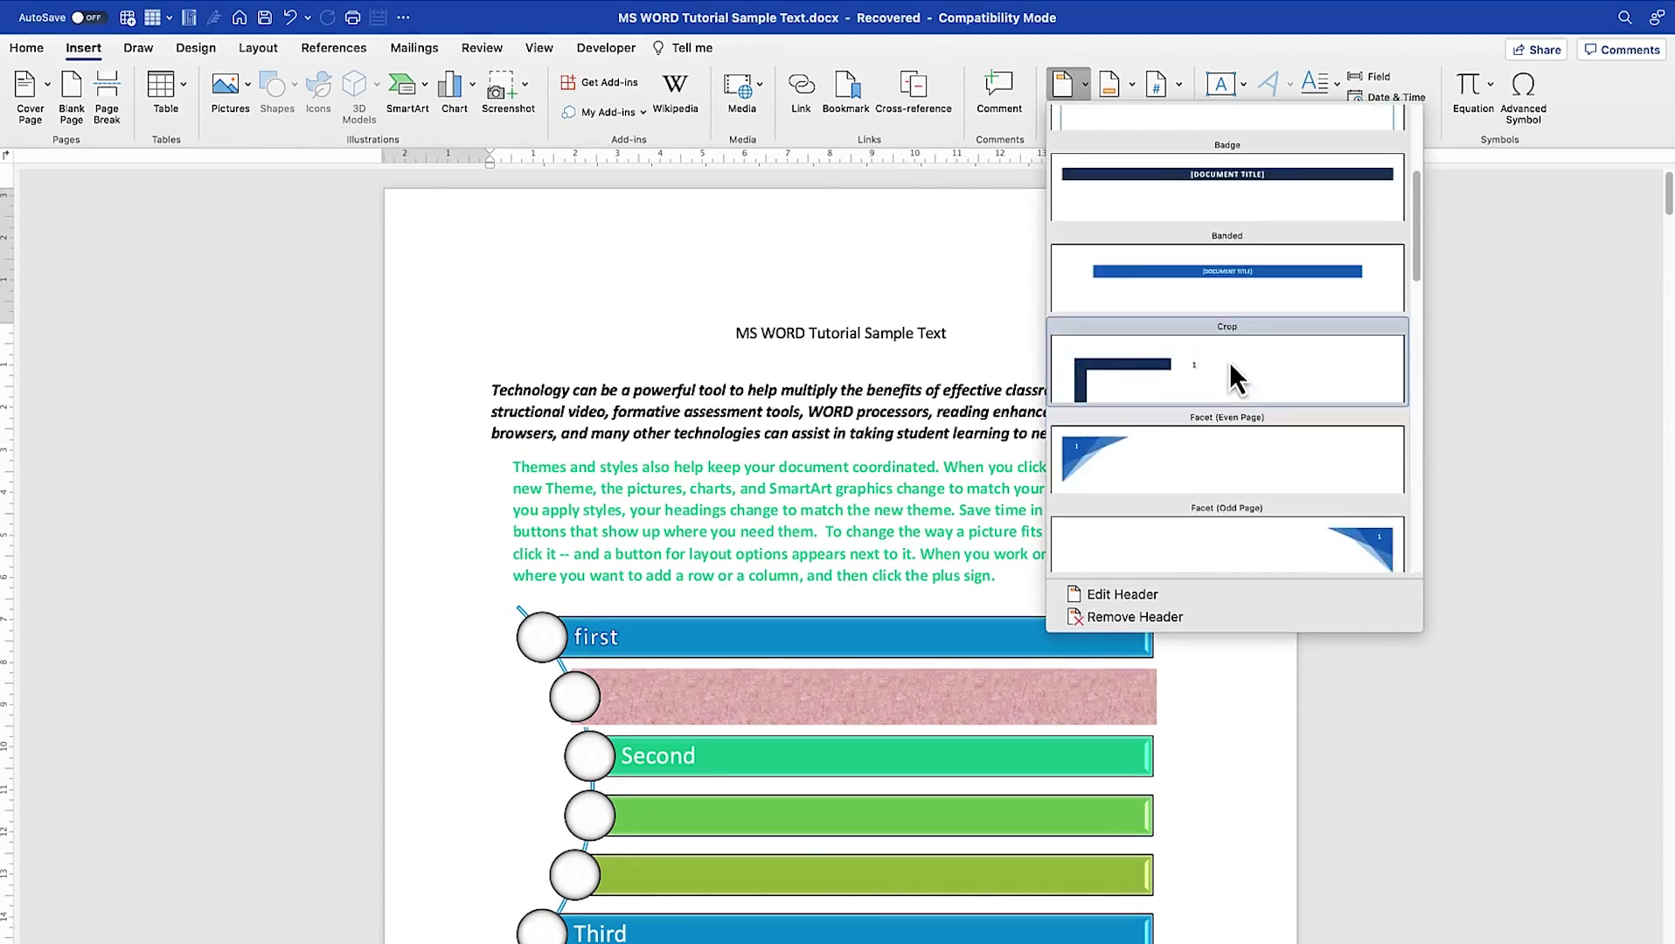
scroll(1229, 363, up, 3)
click(1232, 435)
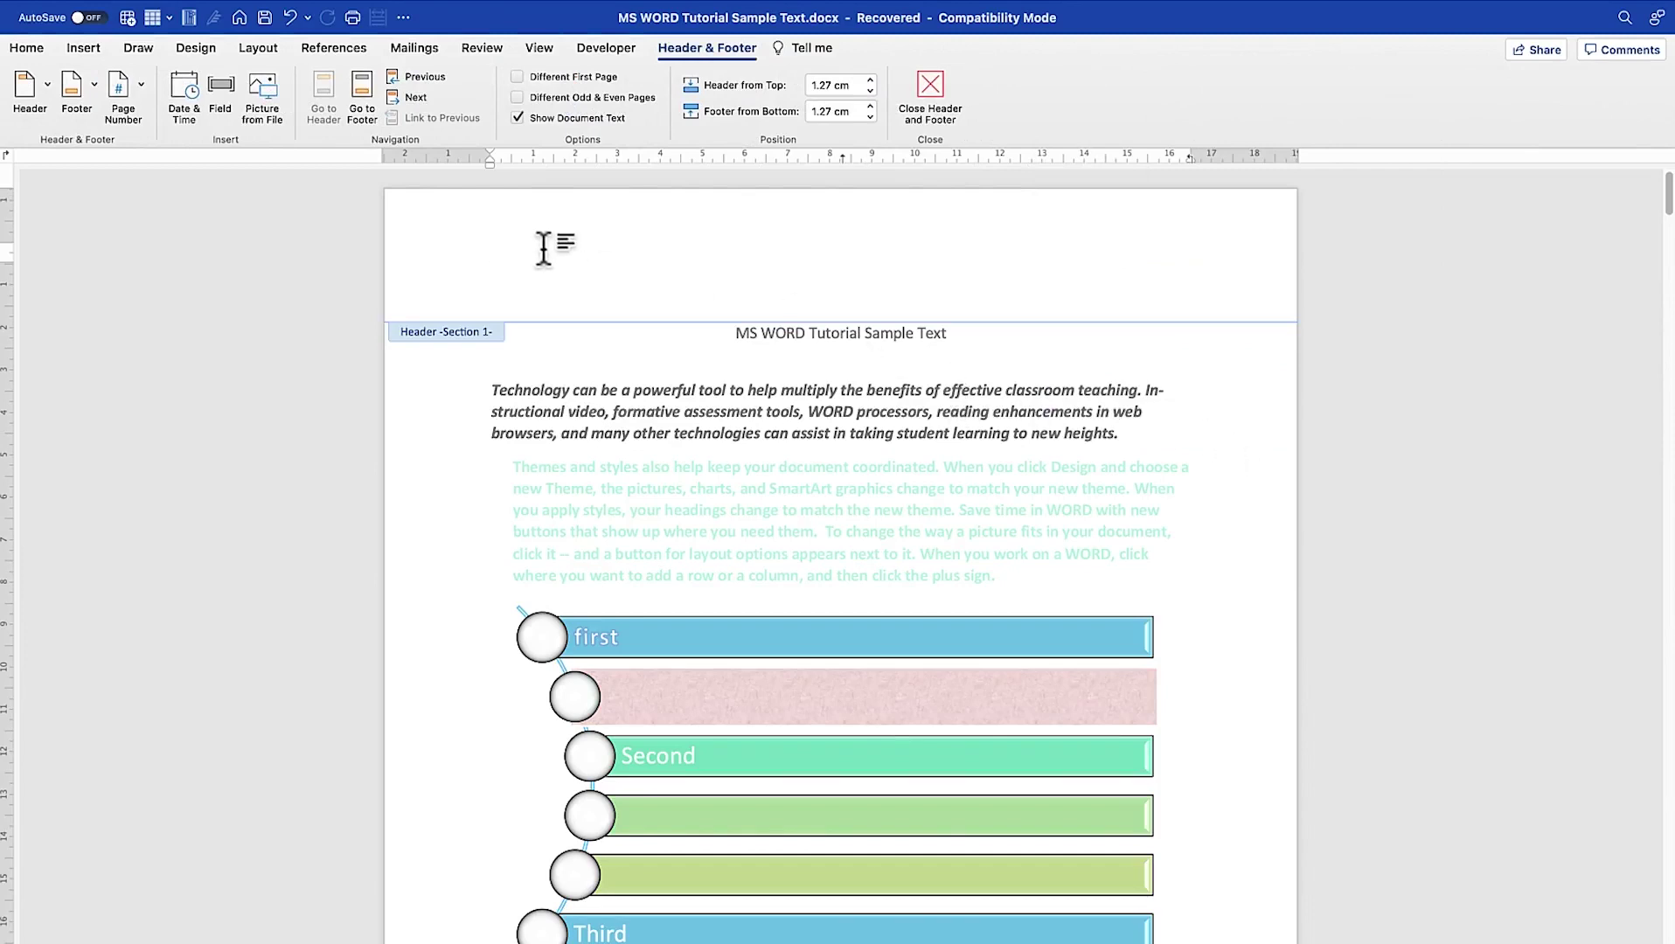
Step: Type the header text 'Welcome to EPIC Mentorship', correcting the typo, then return to the body
text(Welcome to EPIC Mentorship)
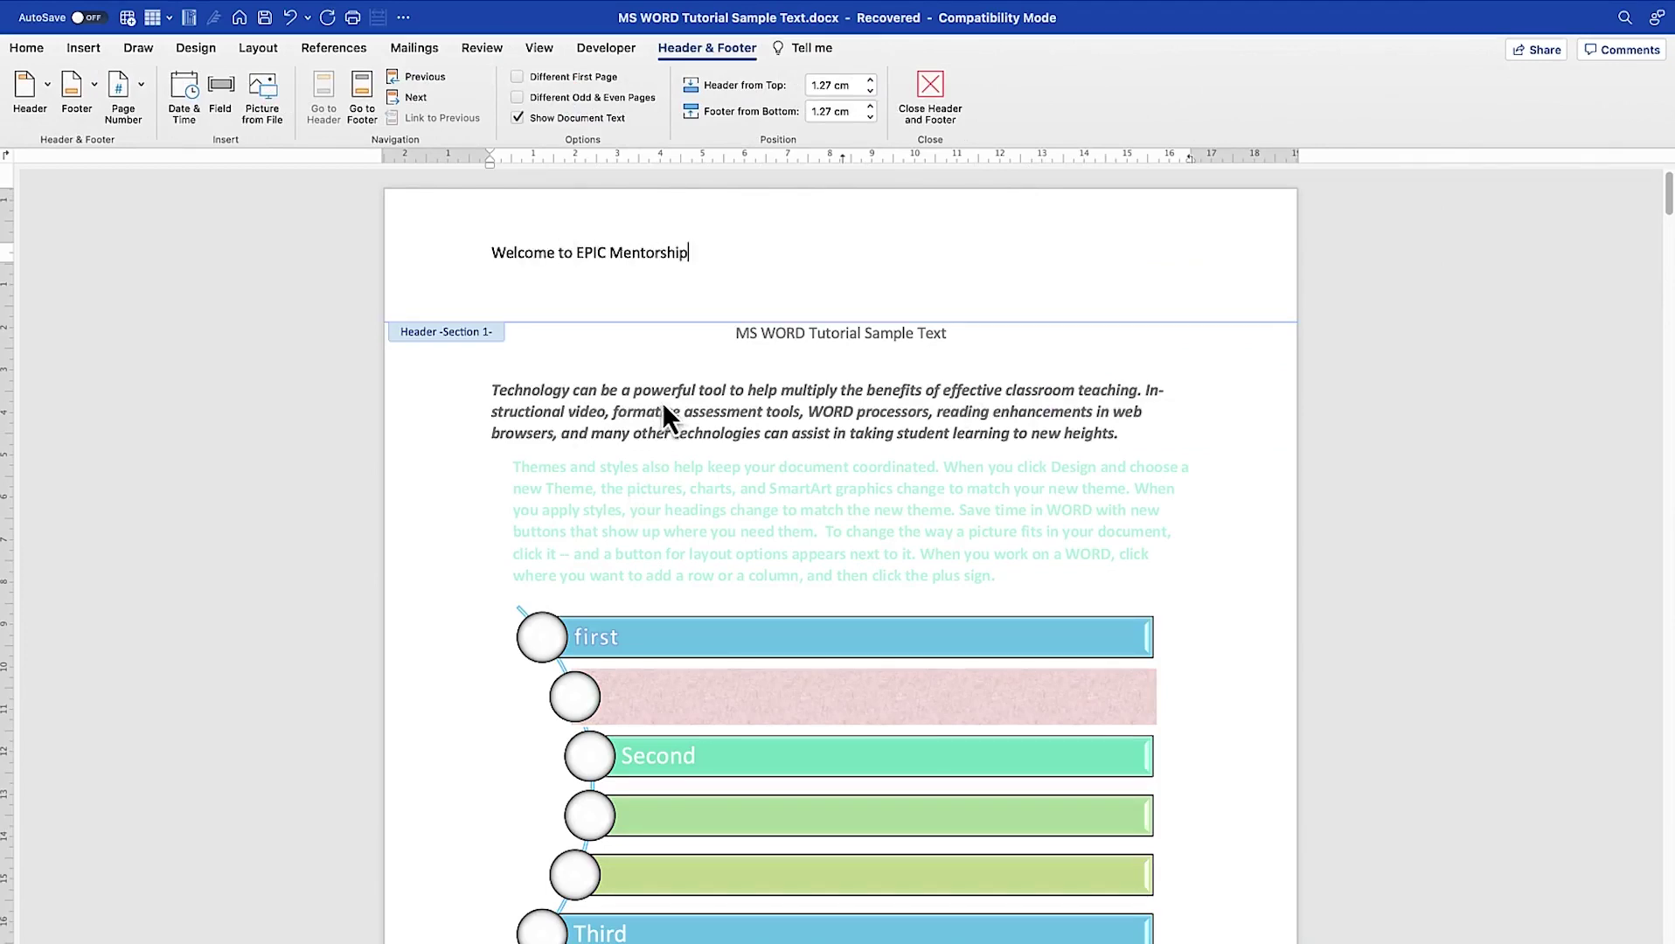
double_click(649, 391)
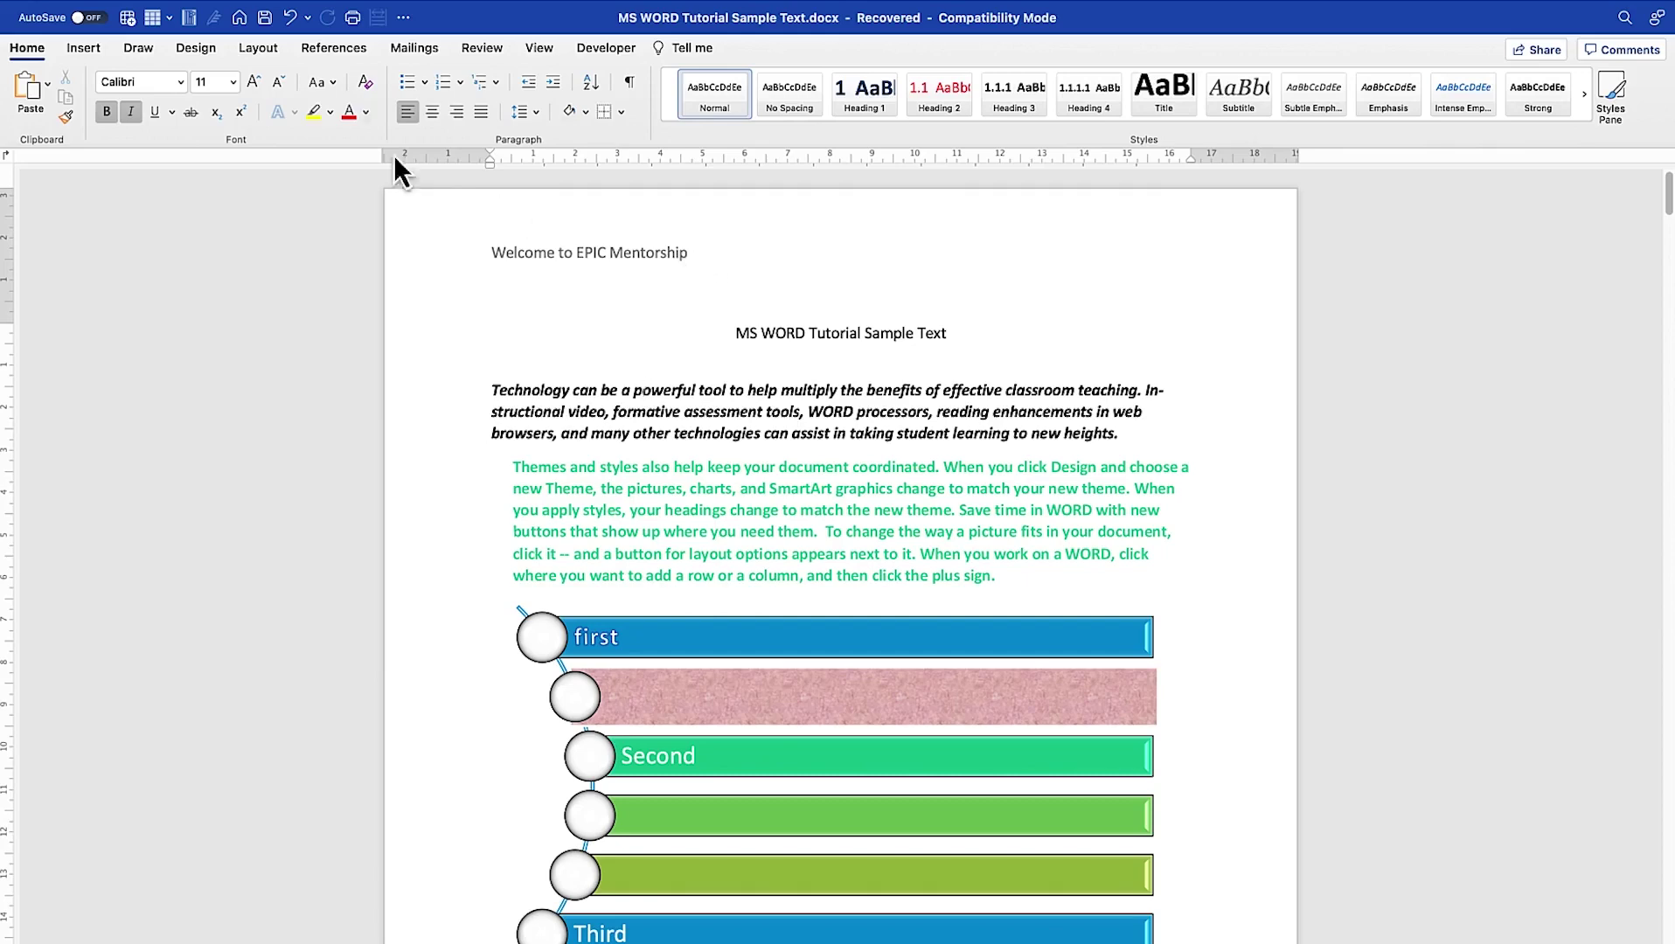
Step: Apply the Blank (Three Columns) header layout and replace the left placeholder with []
double_click(751, 251)
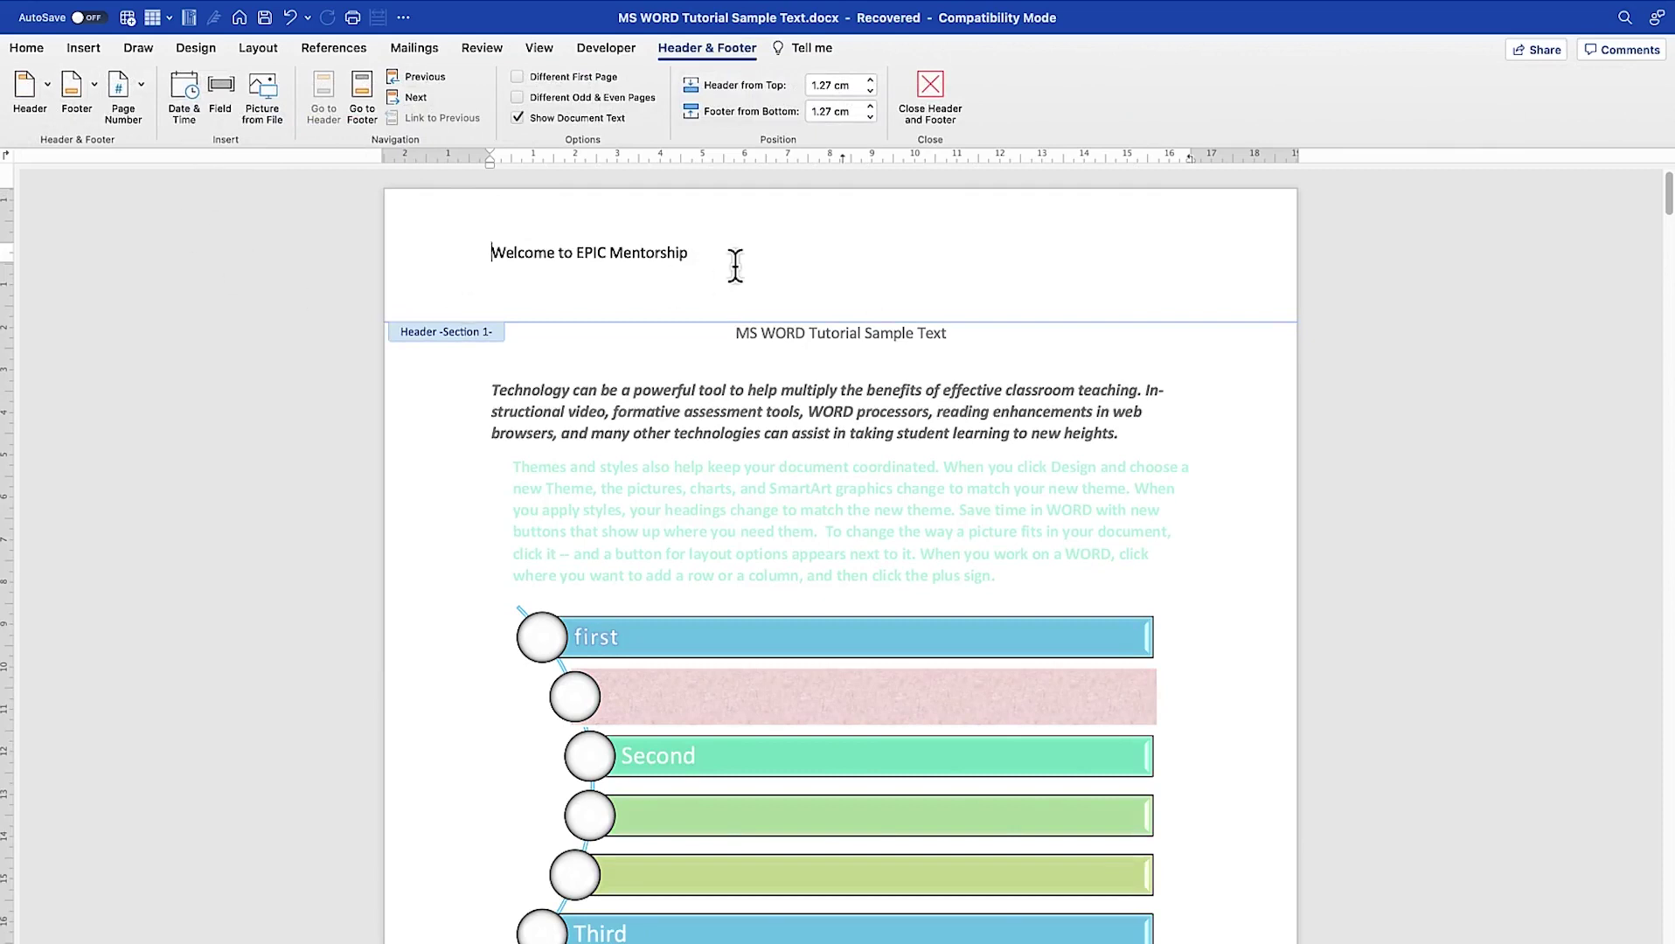
click(44, 92)
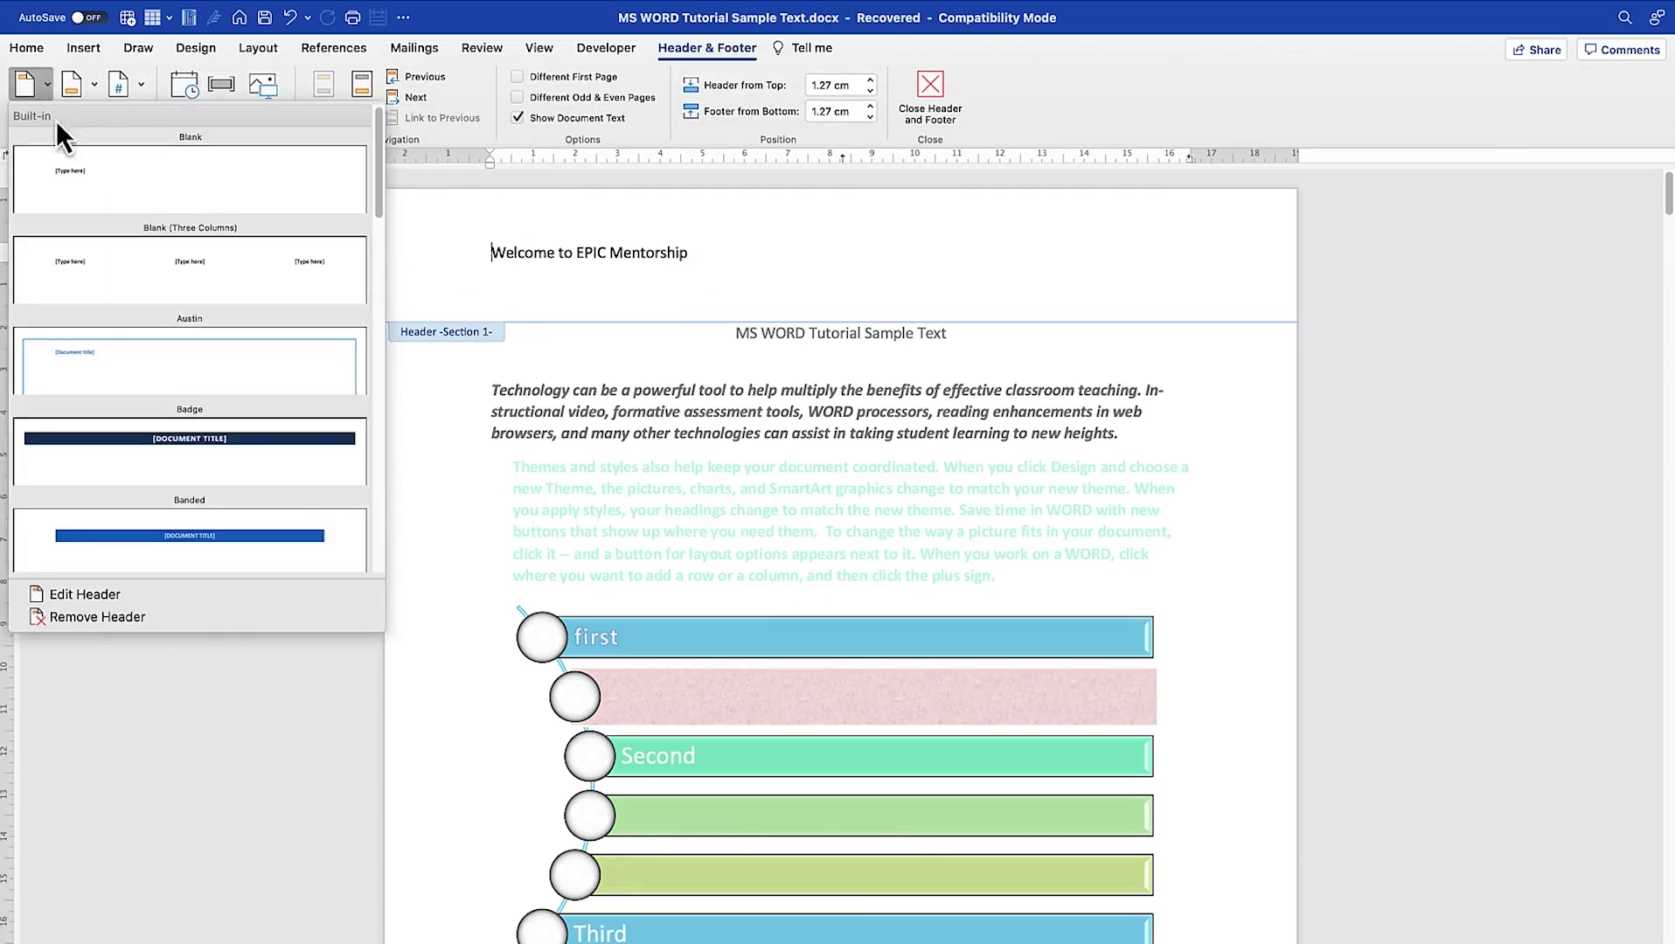
click(160, 272)
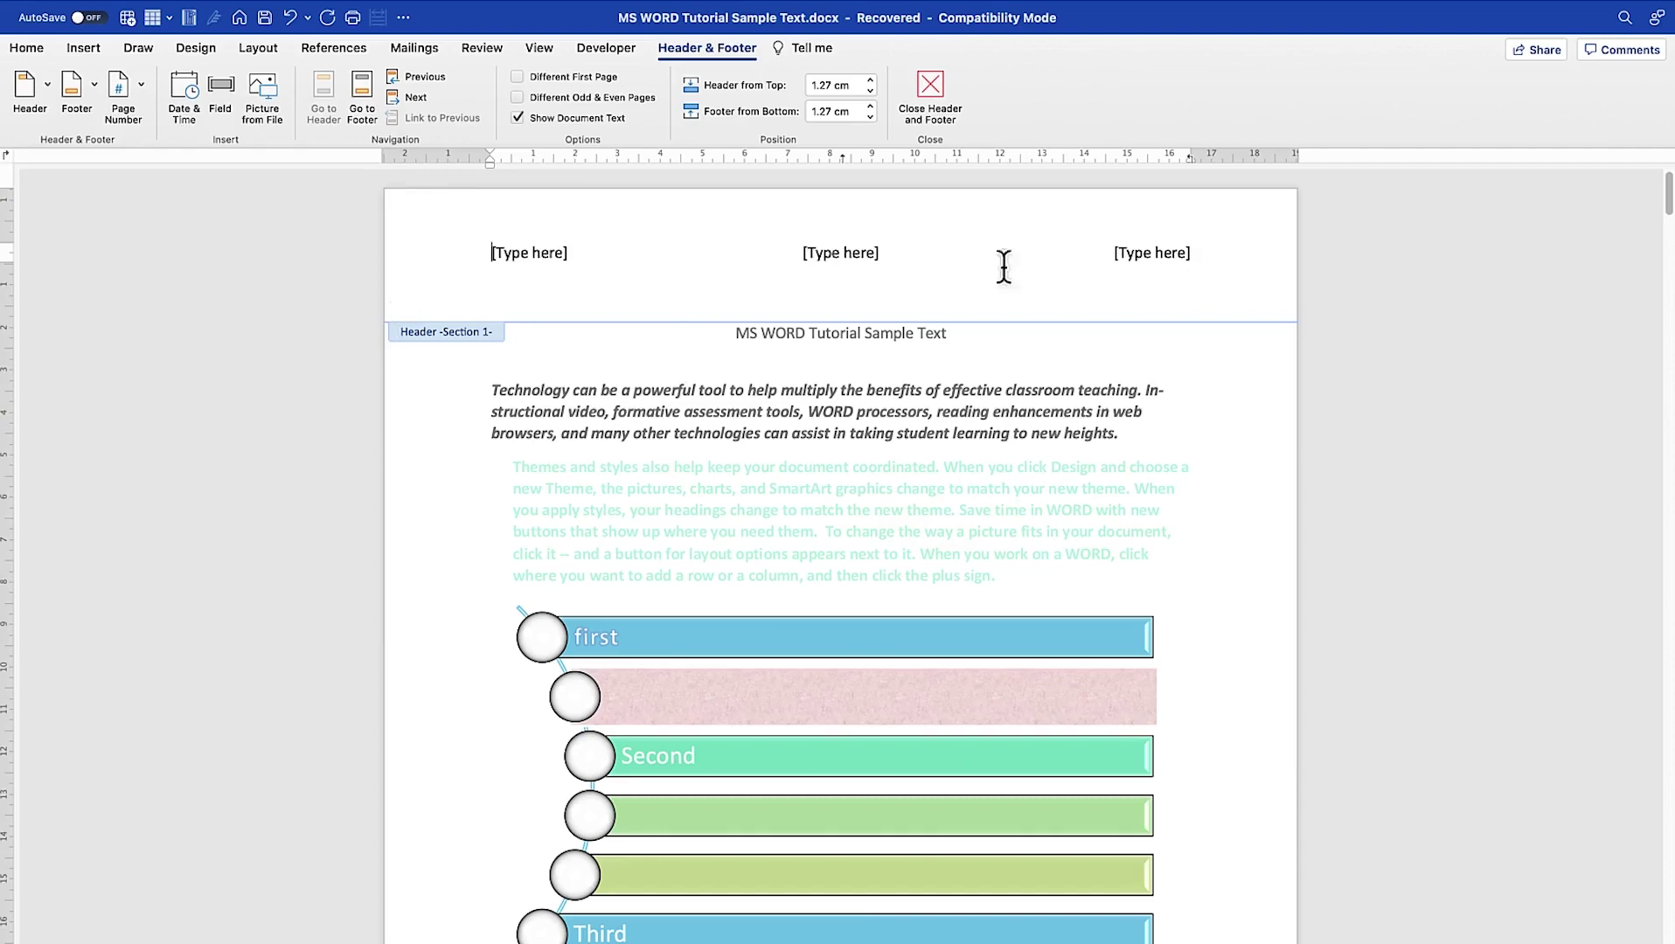
click(543, 248)
text([])
click(497, 252)
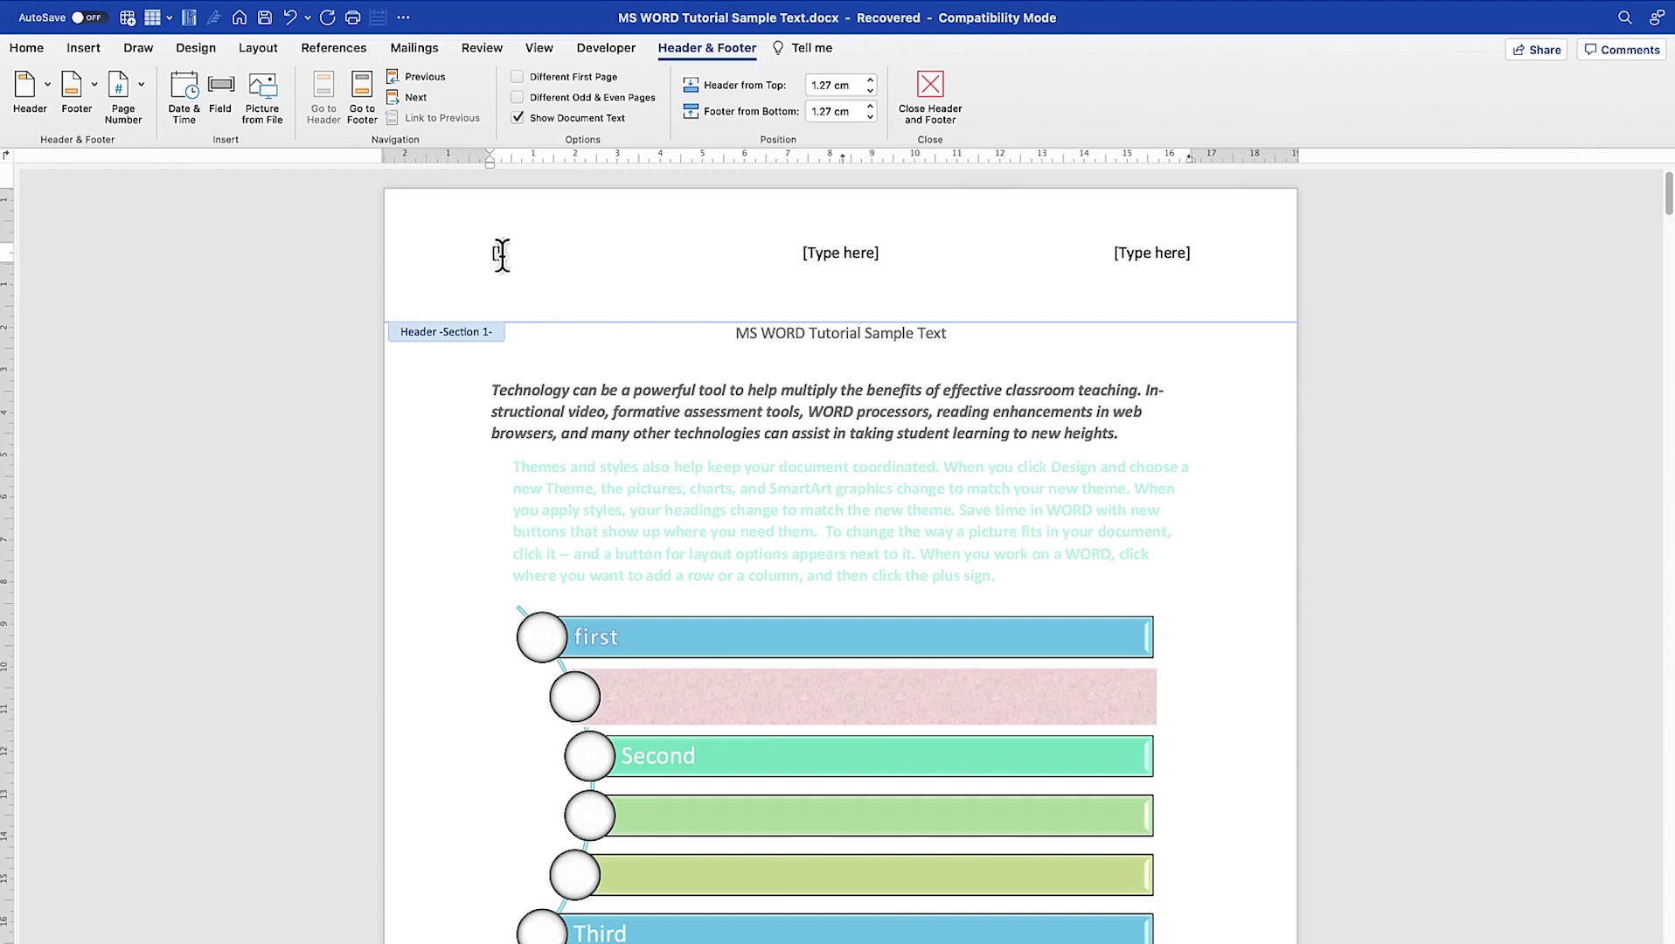
Step: Insert the date in 11/9/22 format between the brackets in the left header section
click(185, 95)
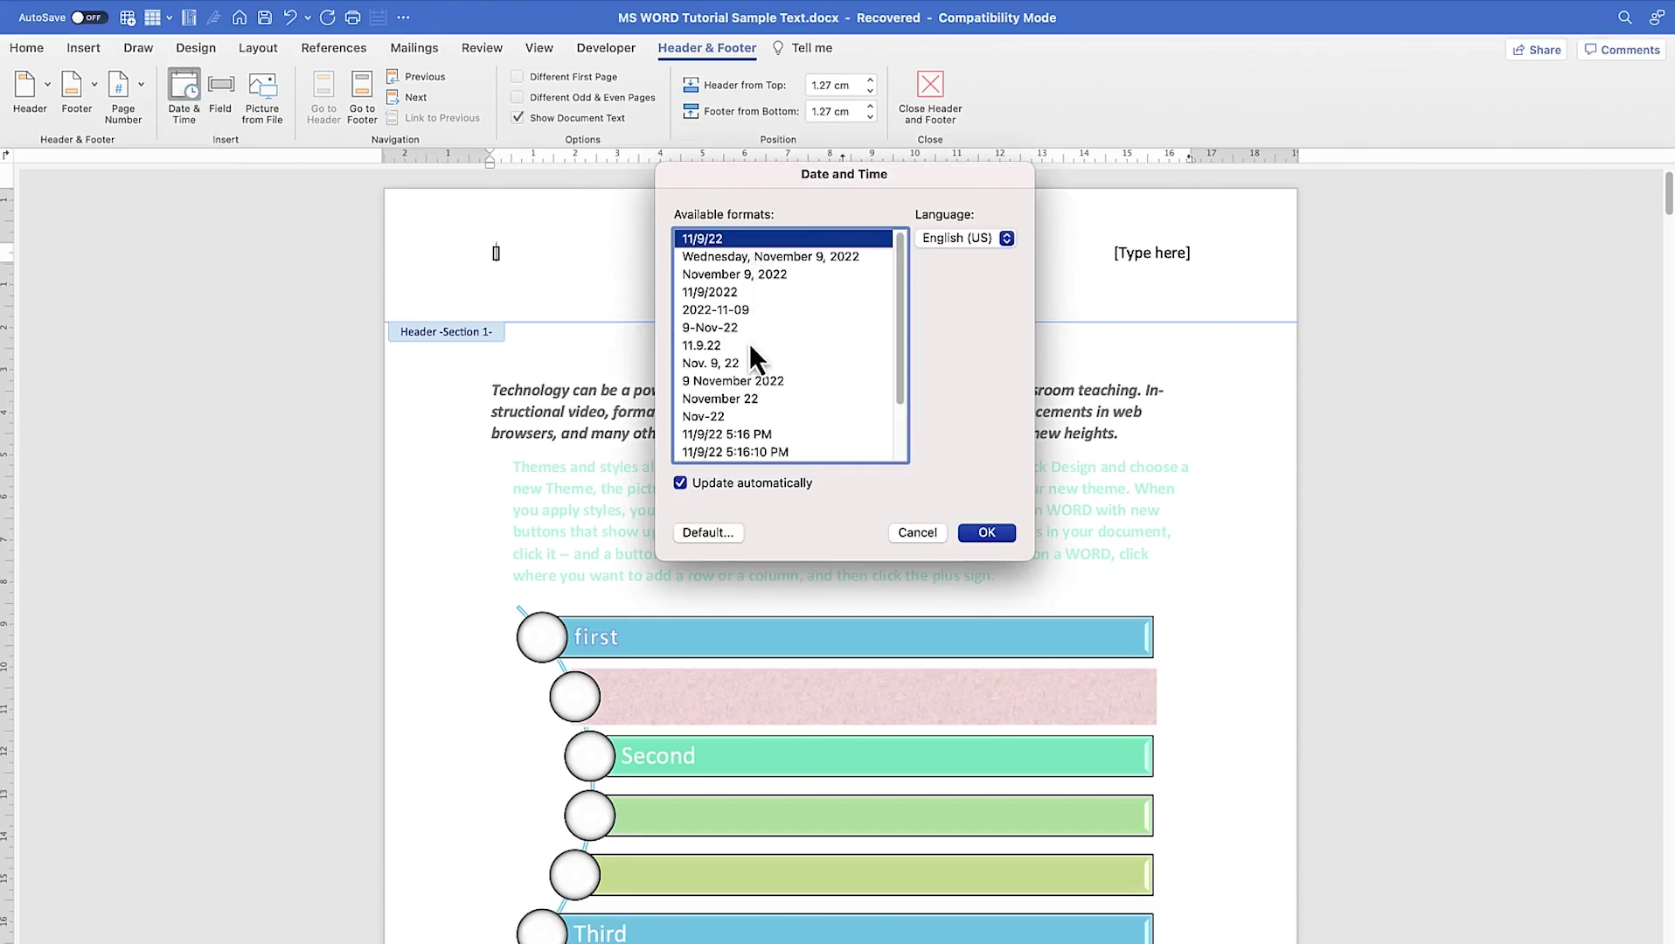
scroll(756, 398, down, 2)
scroll(761, 416, up, 2)
click(986, 533)
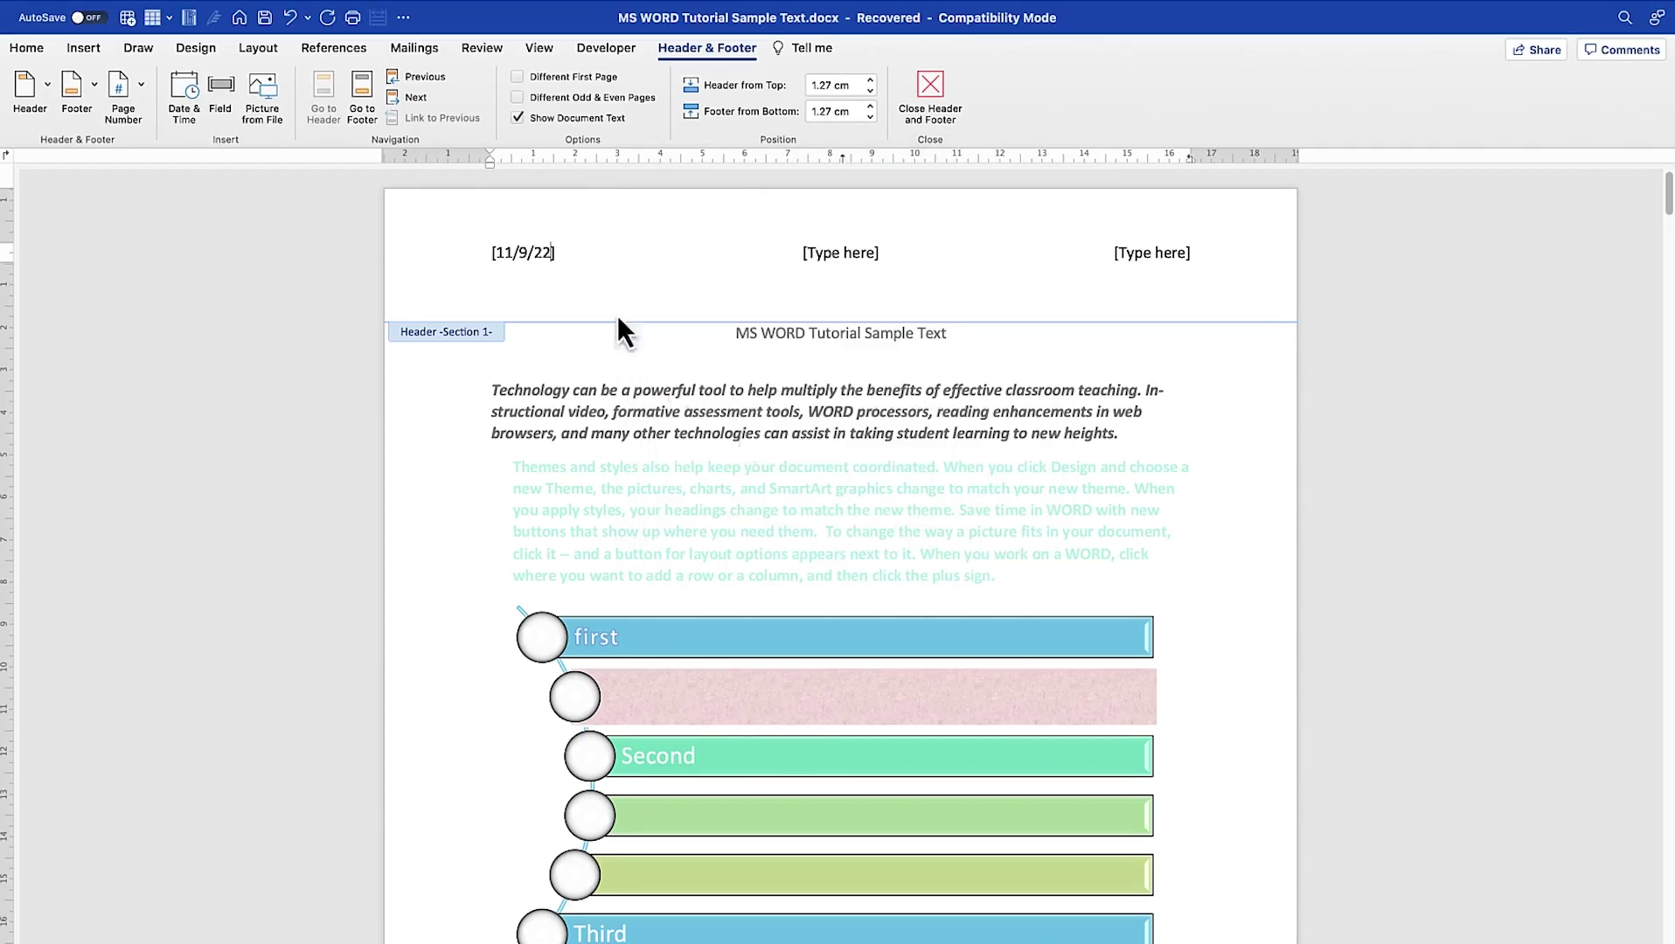
click(516, 260)
Step: Replace the centre [Type here] placeholder with 'MS Word Tutorial', then select the right placeholder
click(854, 253)
key(BackSpace)
text(MS Word Tutorial)
click(1124, 252)
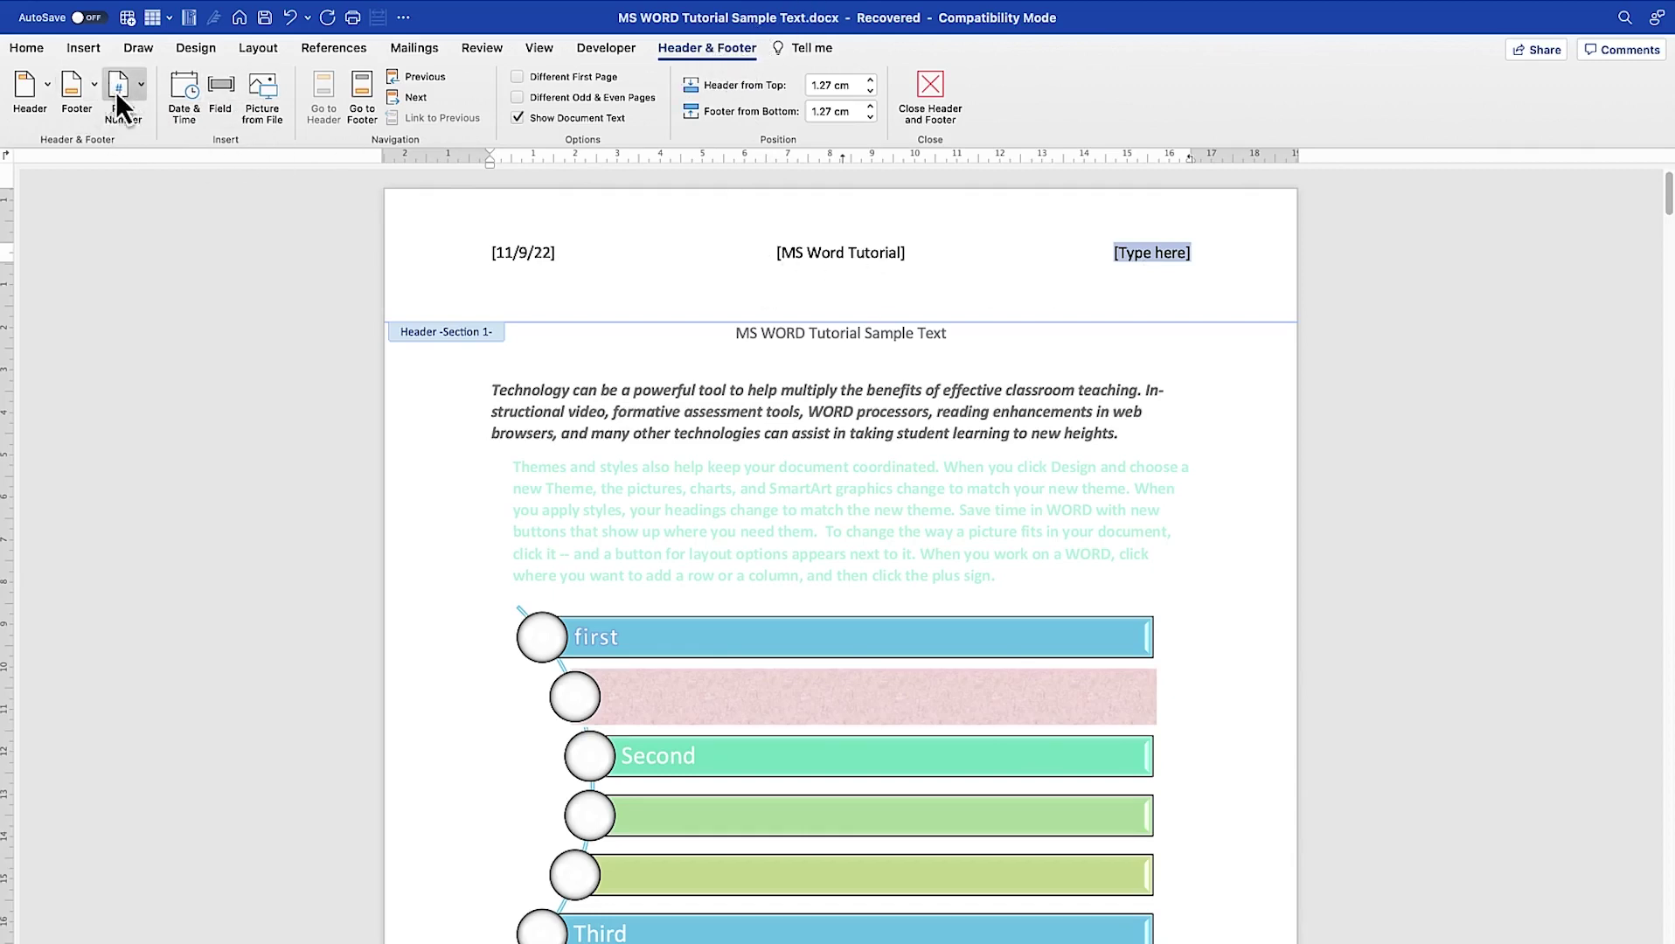
Step: Add a Right-aligned top-of-page number in 1, 2, 3 format, shown on the first page
click(139, 85)
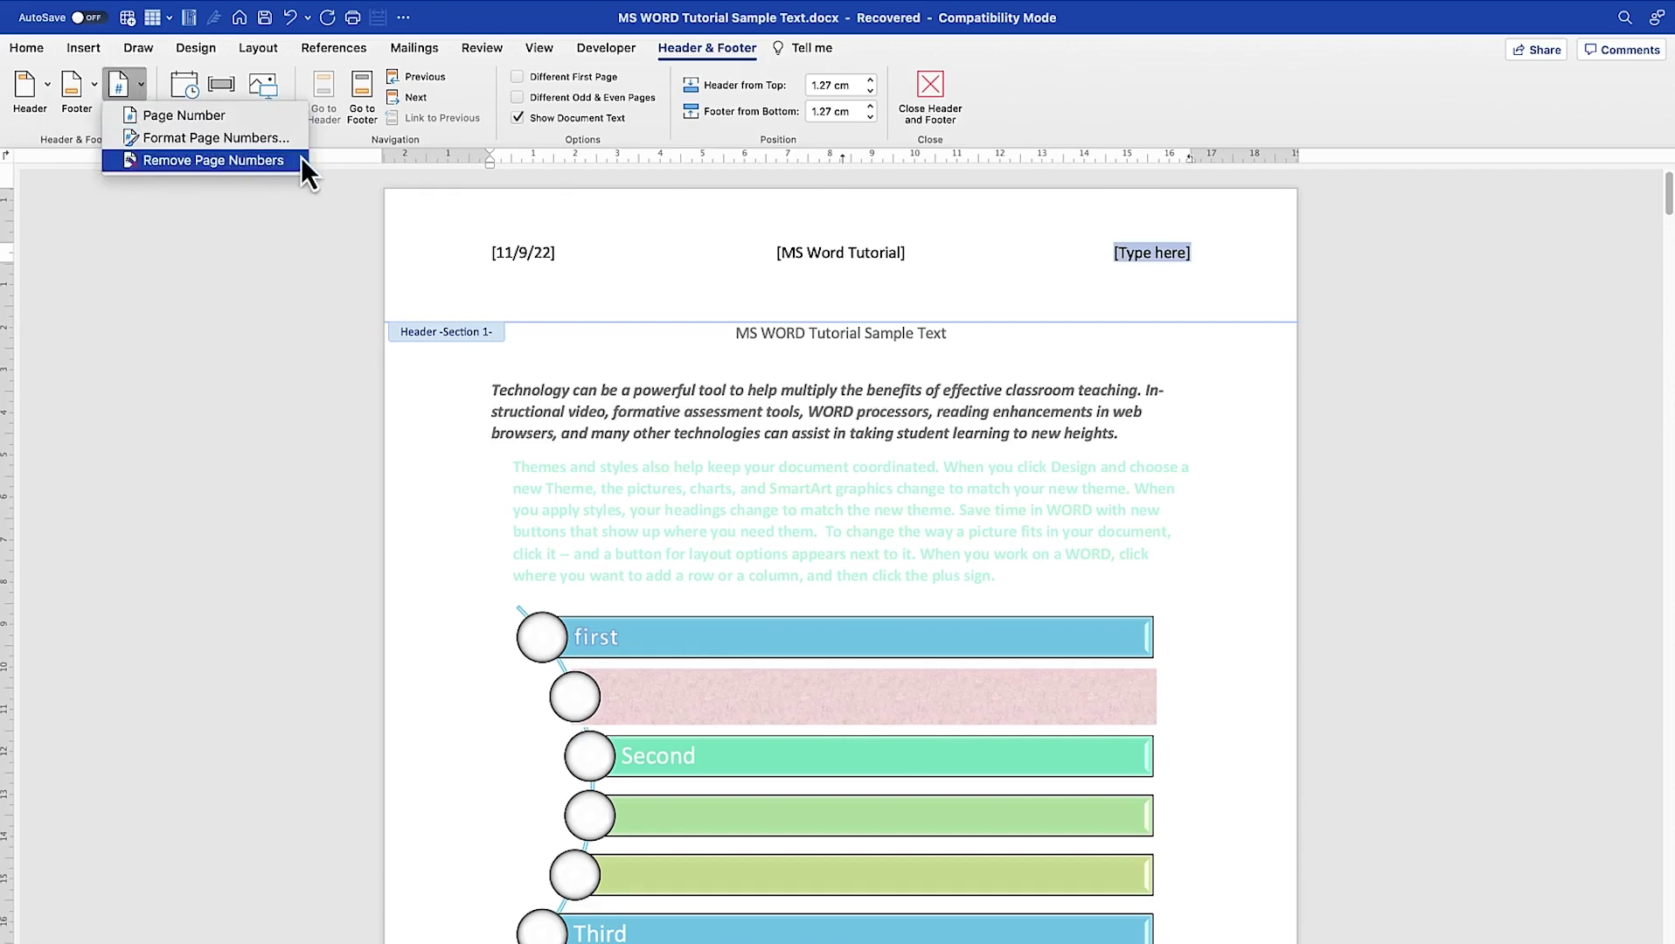
click(181, 117)
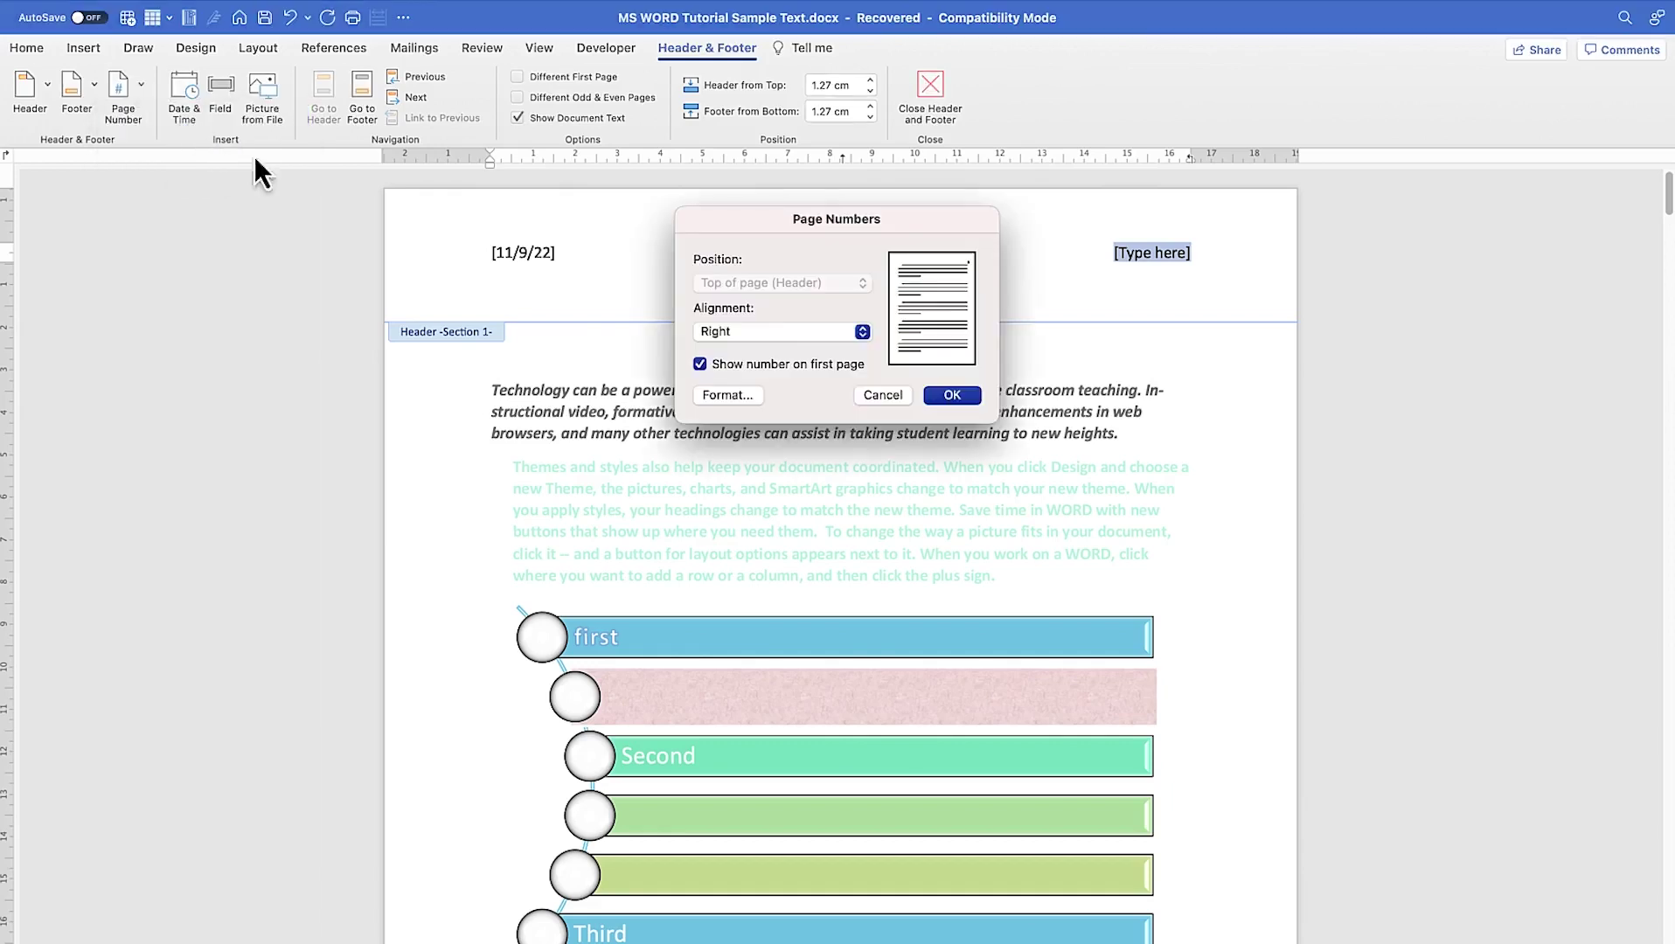
click(829, 337)
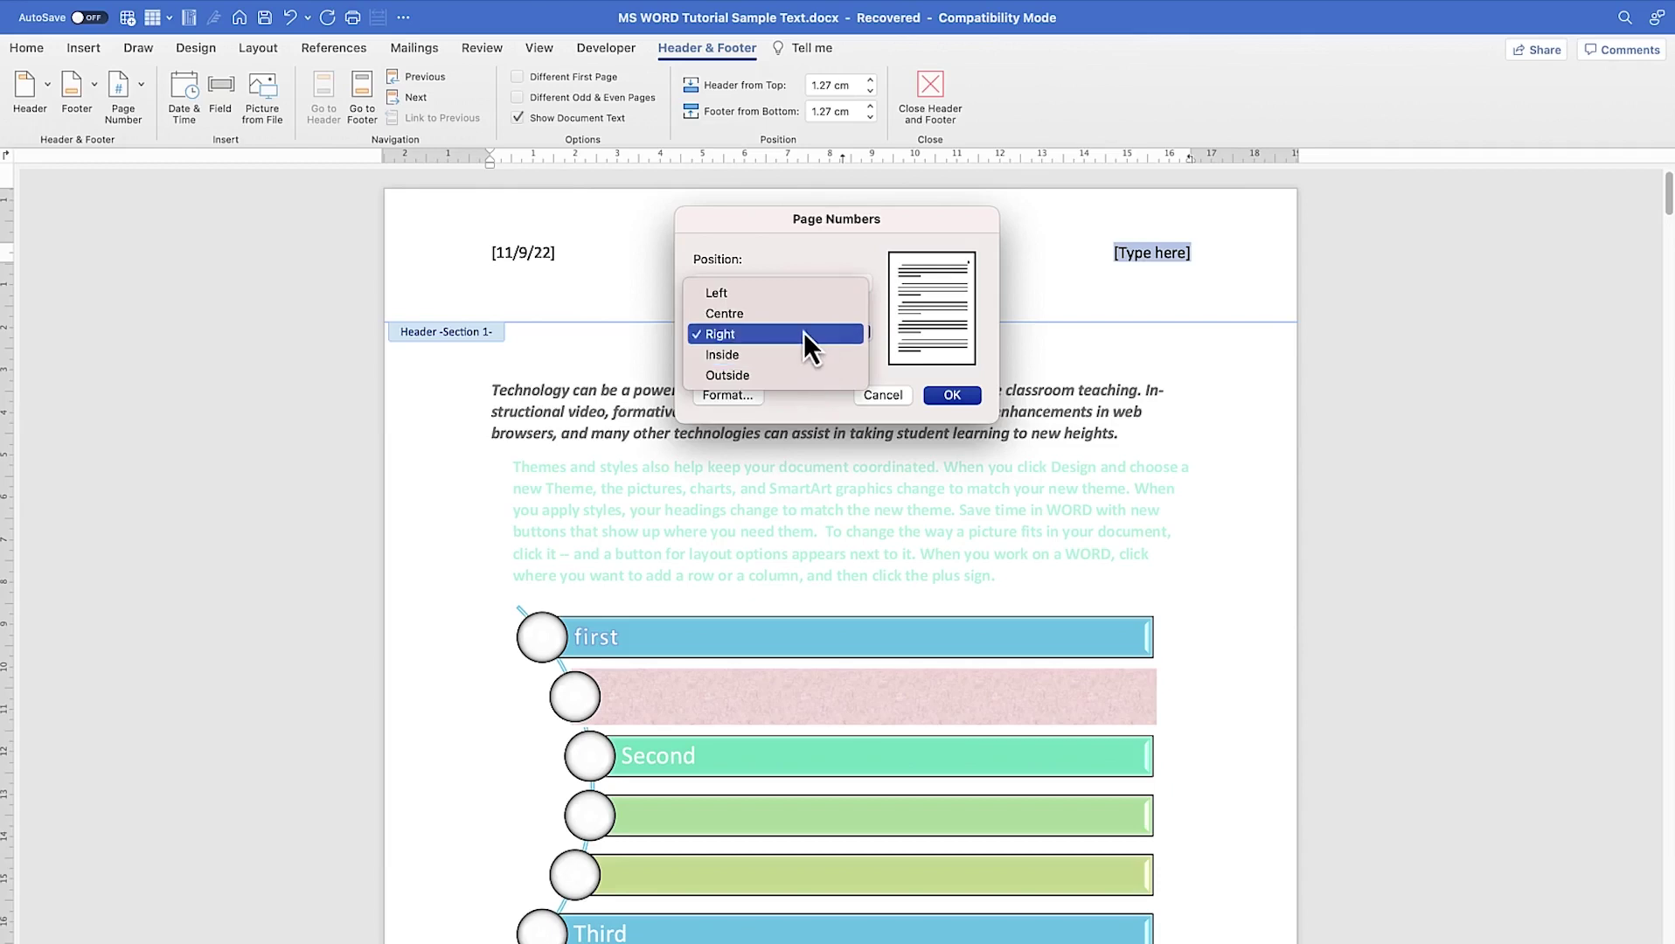
click(885, 368)
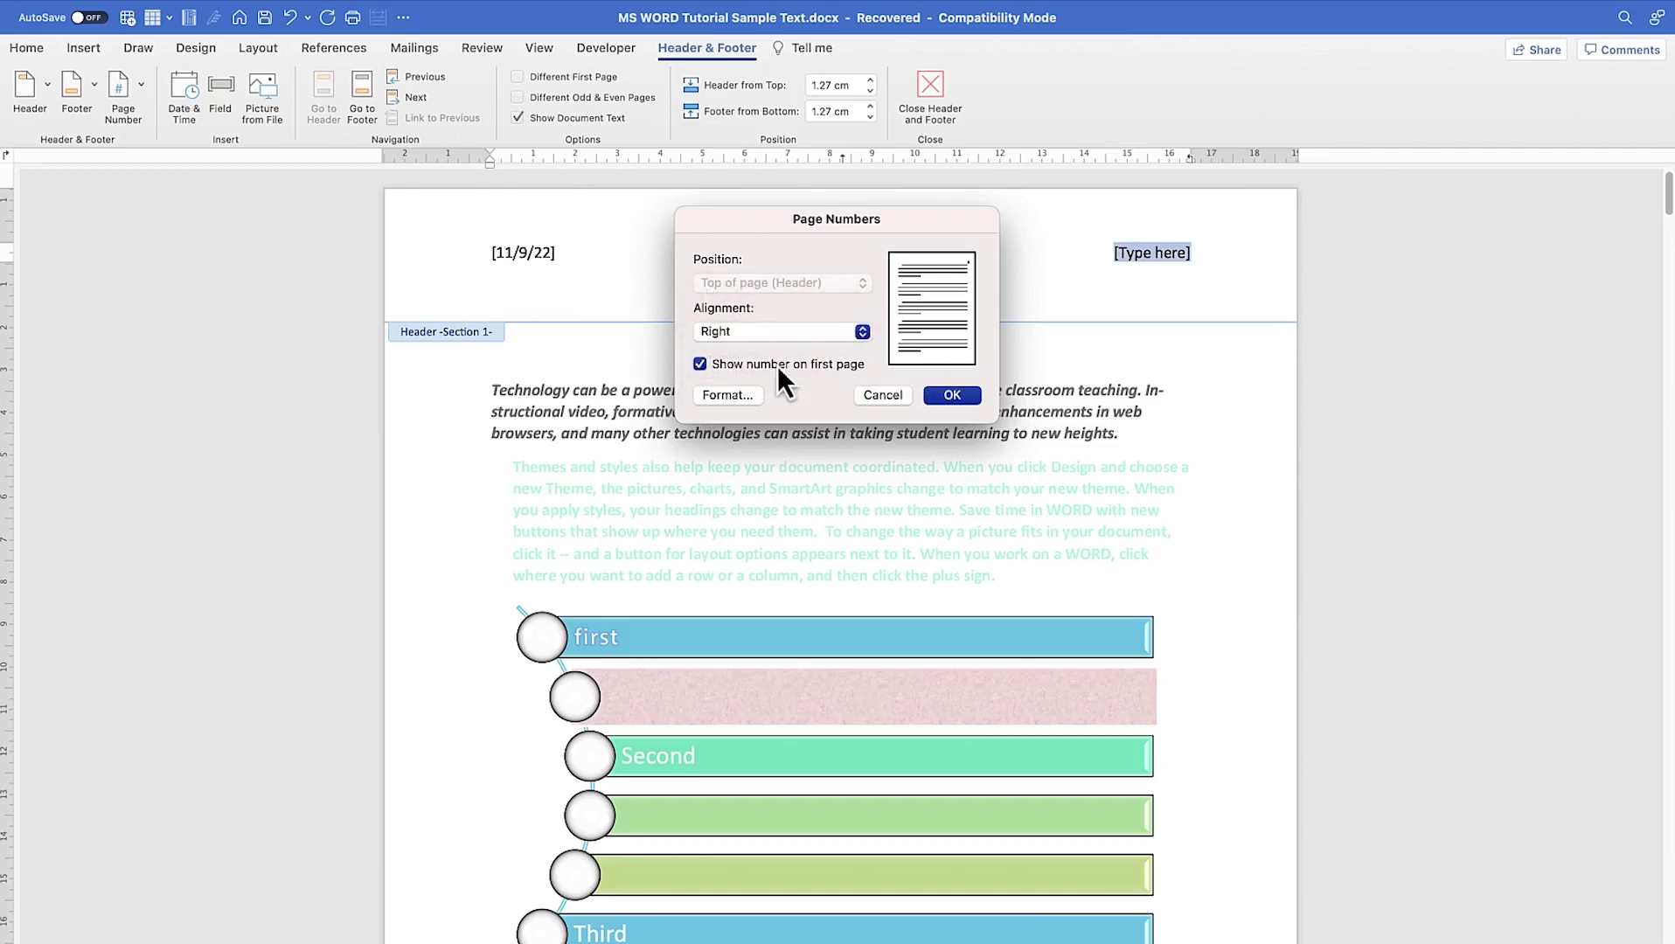
click(737, 397)
click(900, 239)
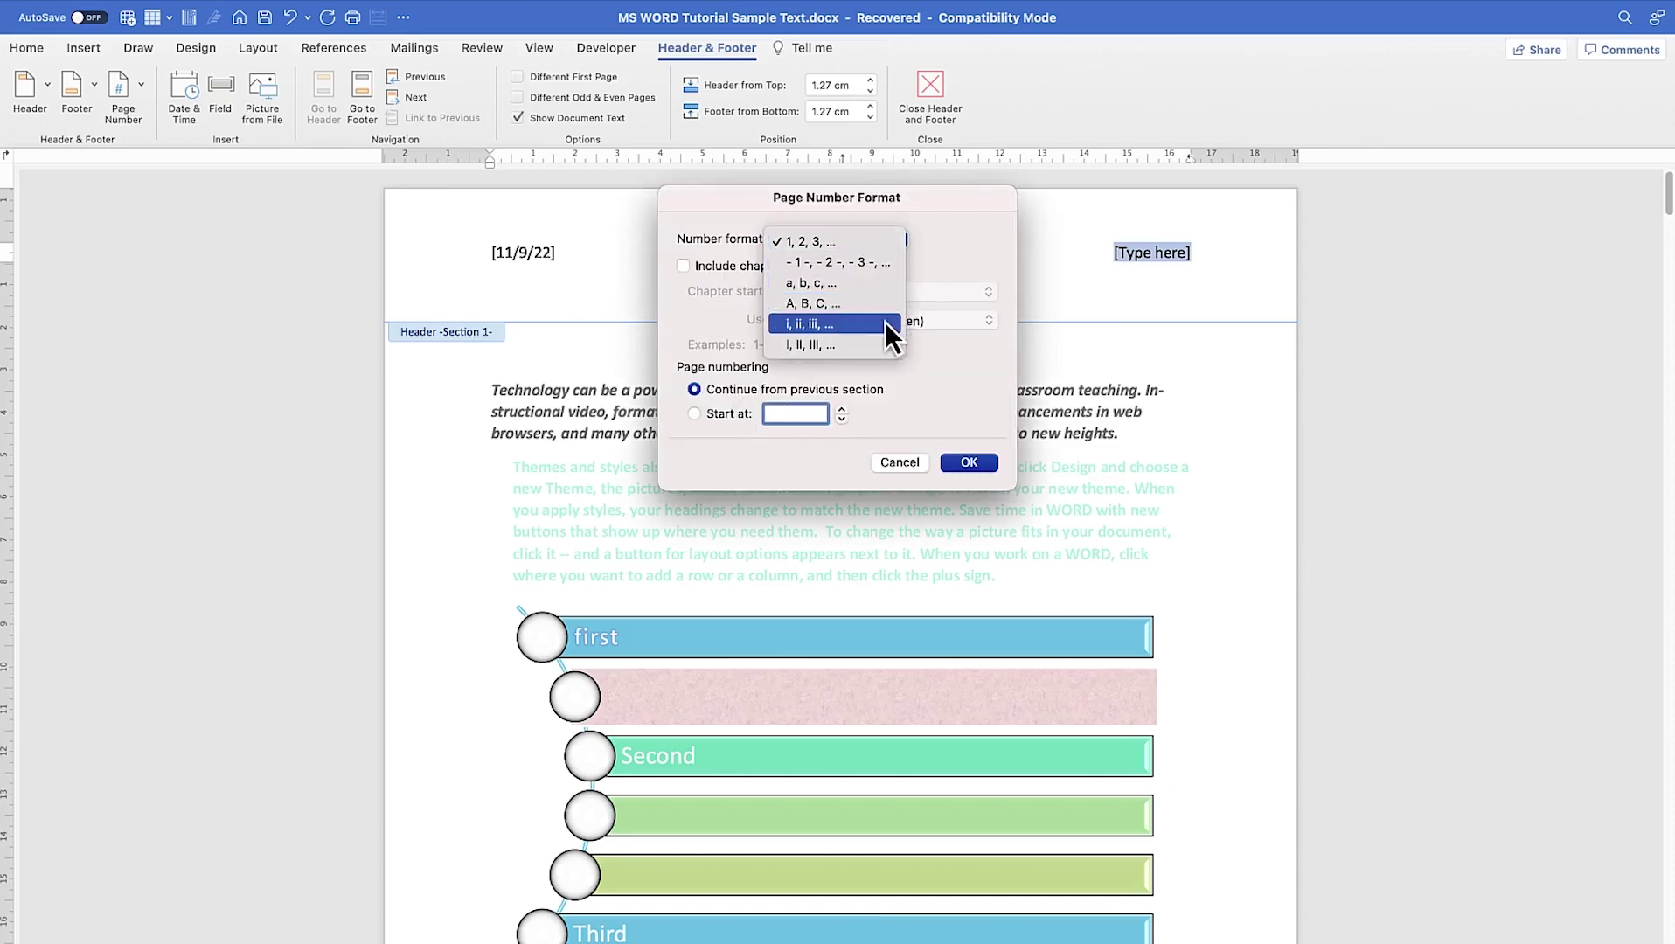
click(953, 259)
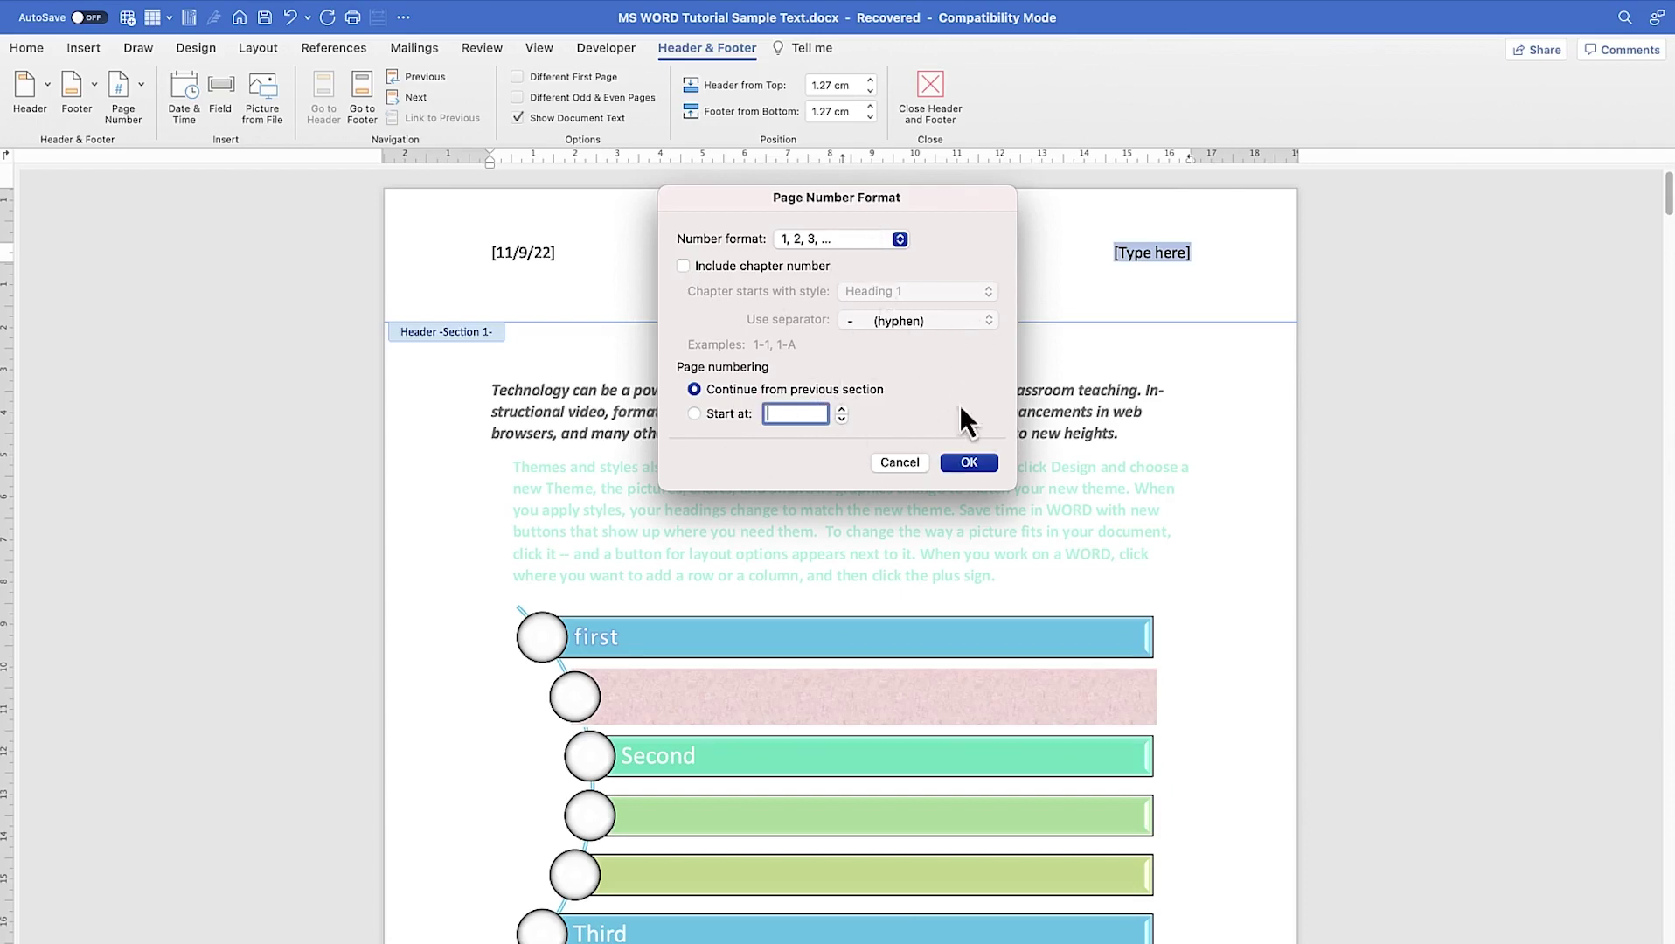
click(957, 462)
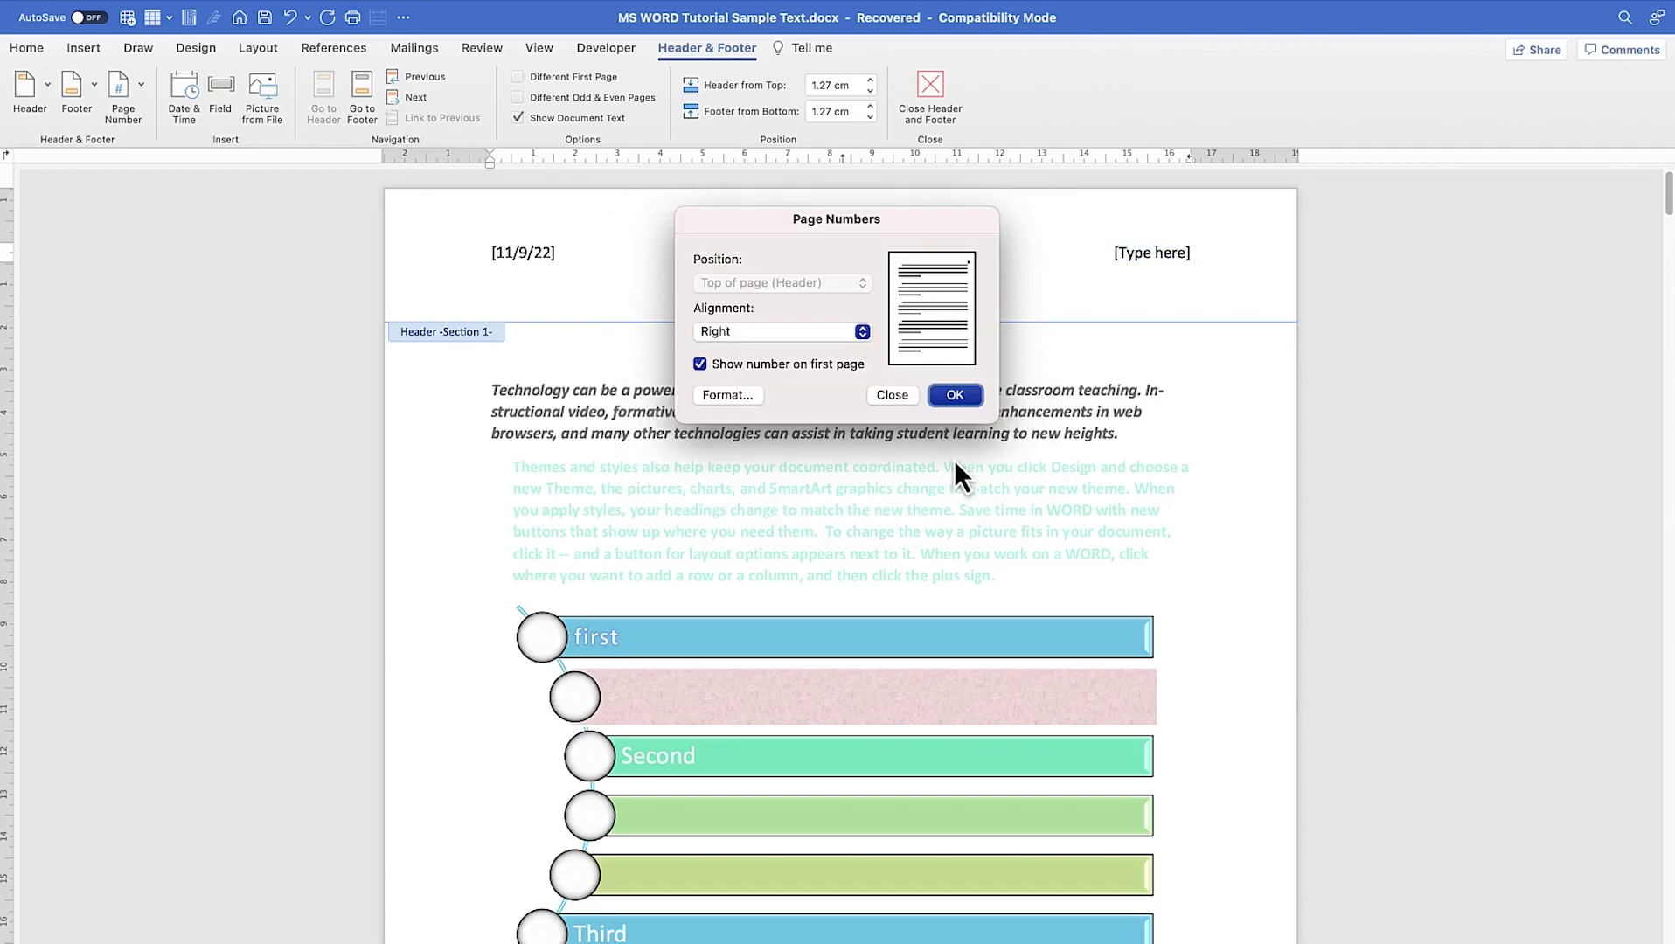
click(953, 396)
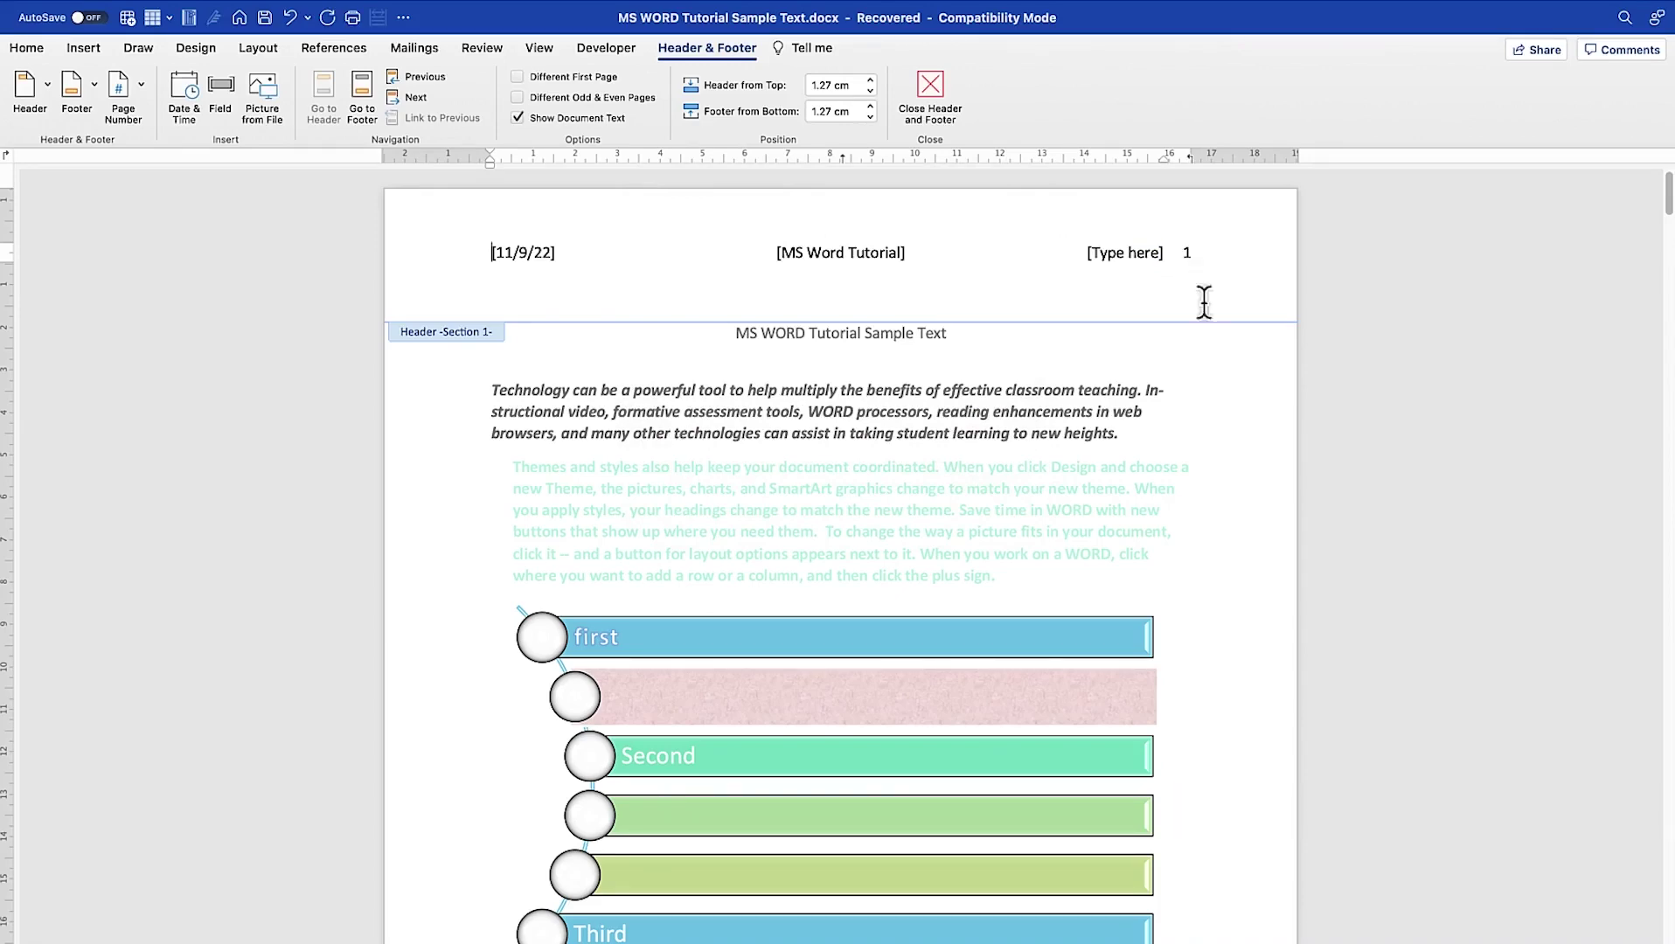
Step: Delete the right [Type here] placeholder, close the header, and check page numbers 1, 2, 3
scroll(1175, 490, down, 10)
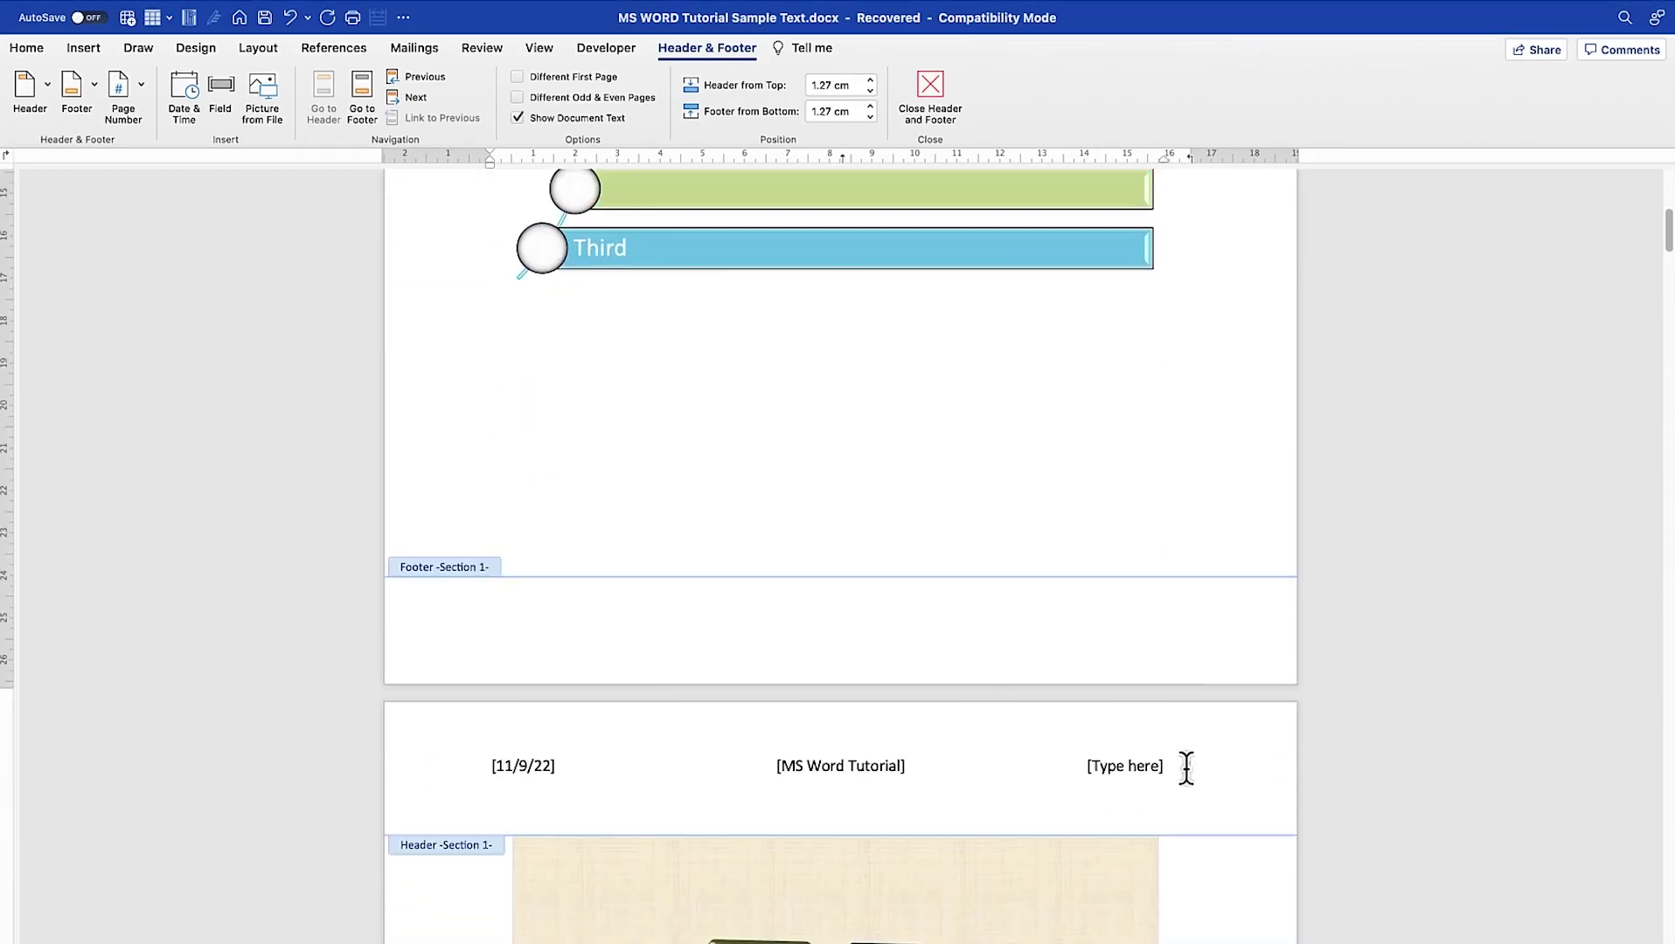
scroll(1219, 602, up, 10)
click(1163, 236)
key(Delete)
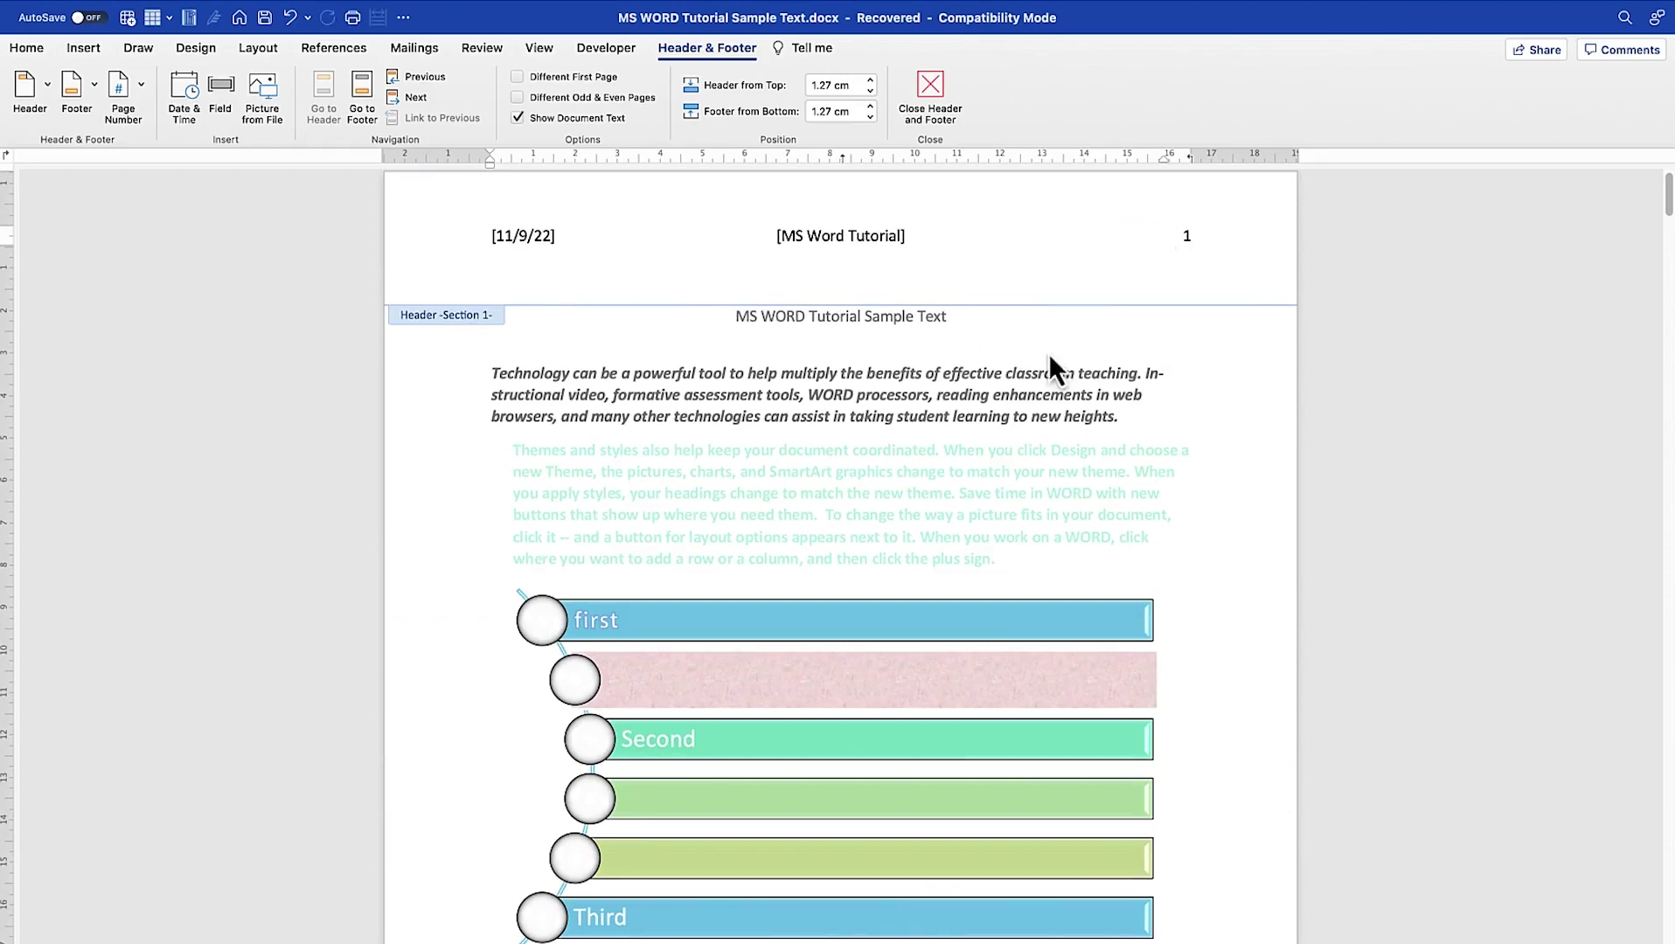
click(931, 90)
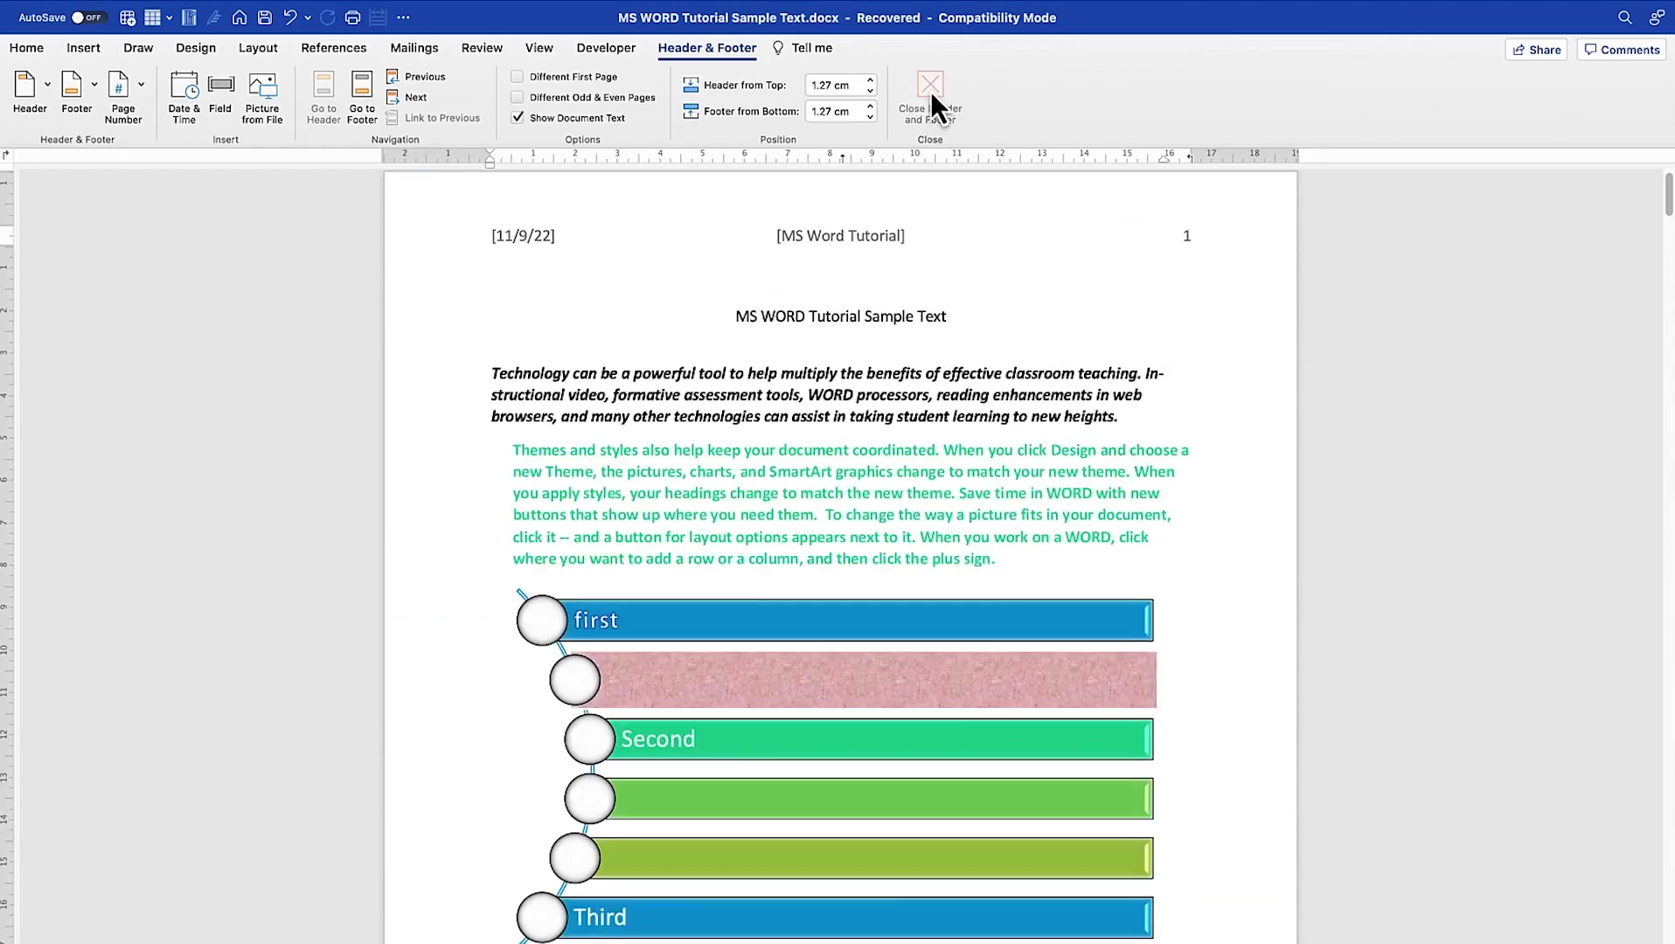
scroll(1162, 467, down, 10)
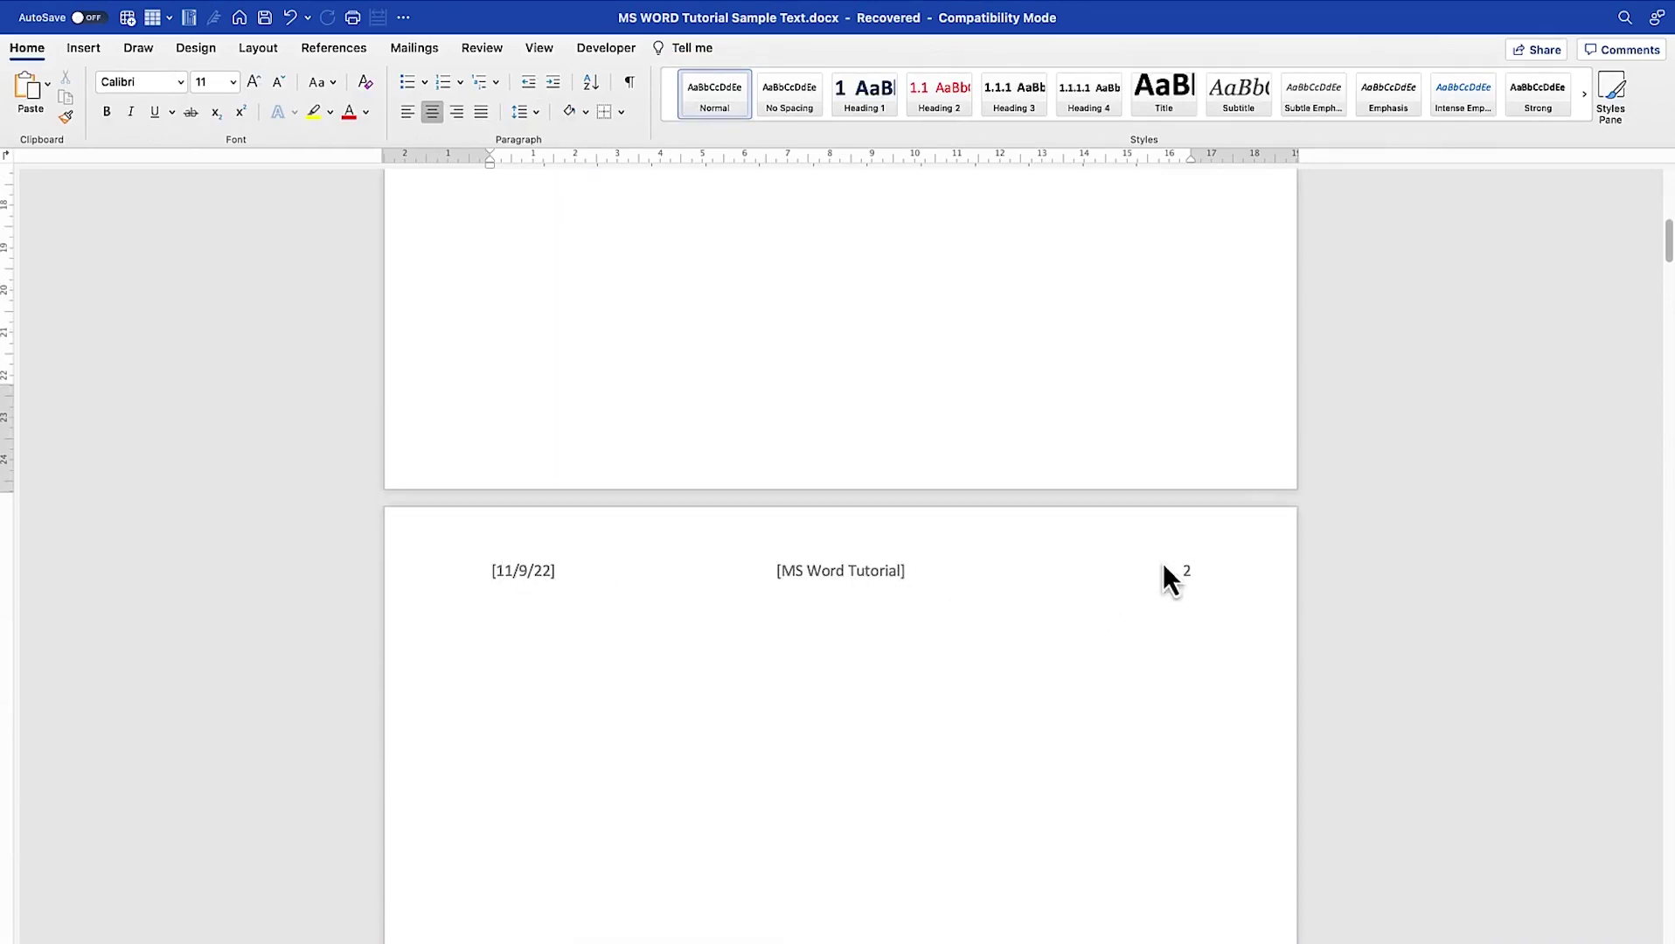
scroll(1179, 569, down, 10)
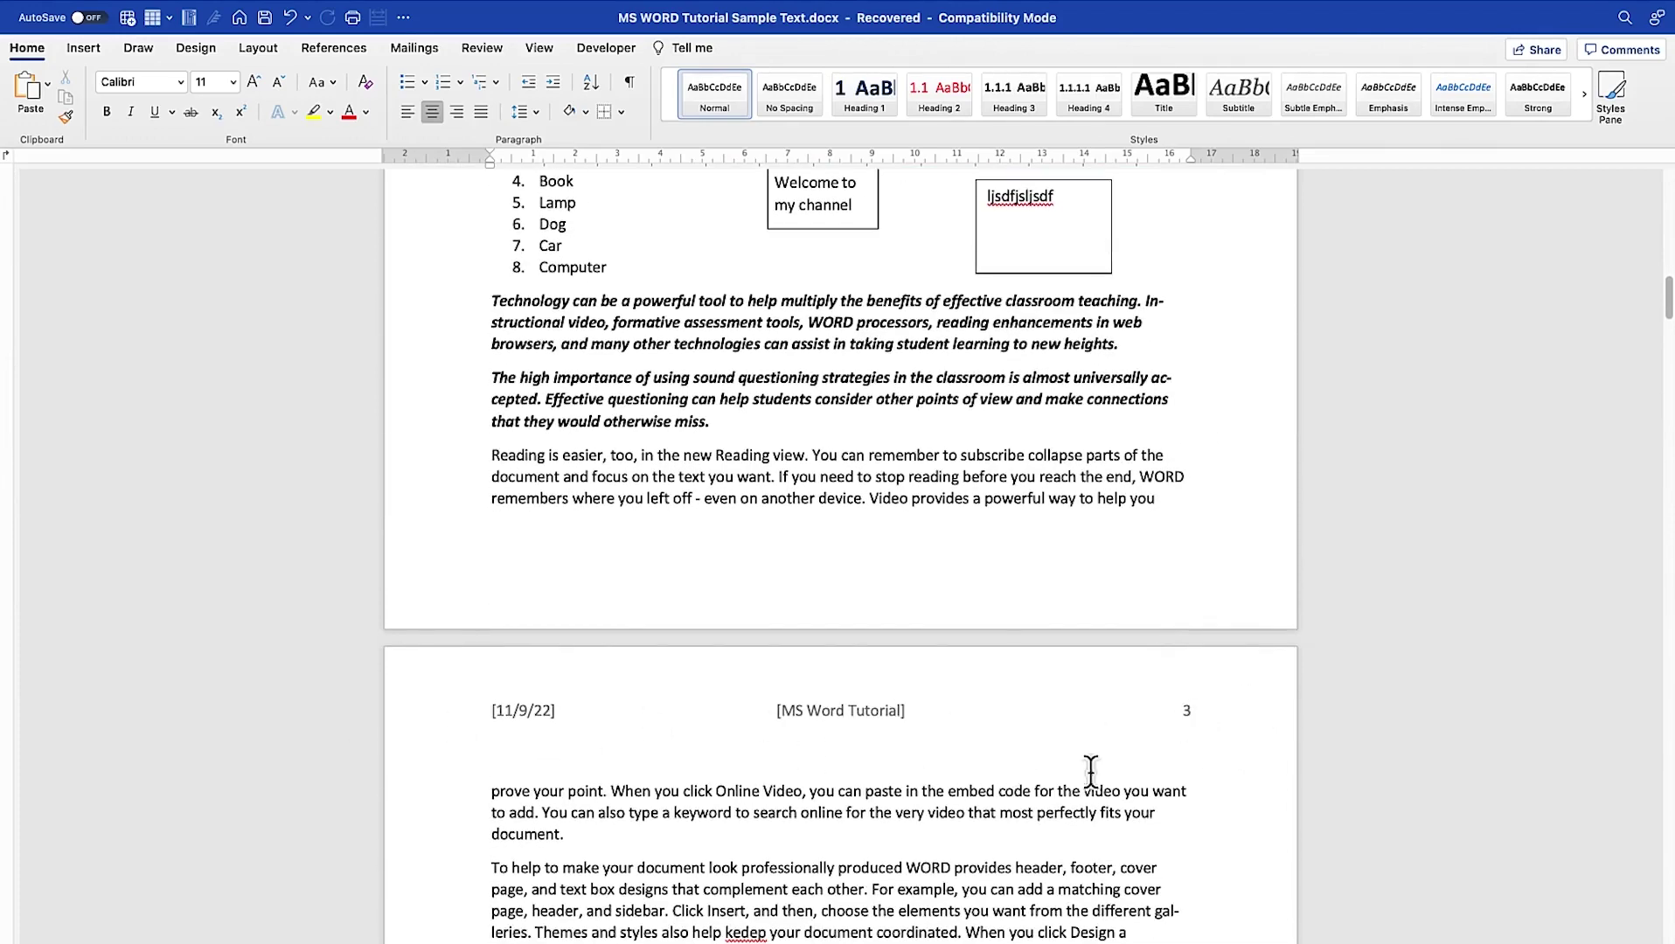
scroll(1065, 695, down, 10)
scroll(1067, 675, up, 5)
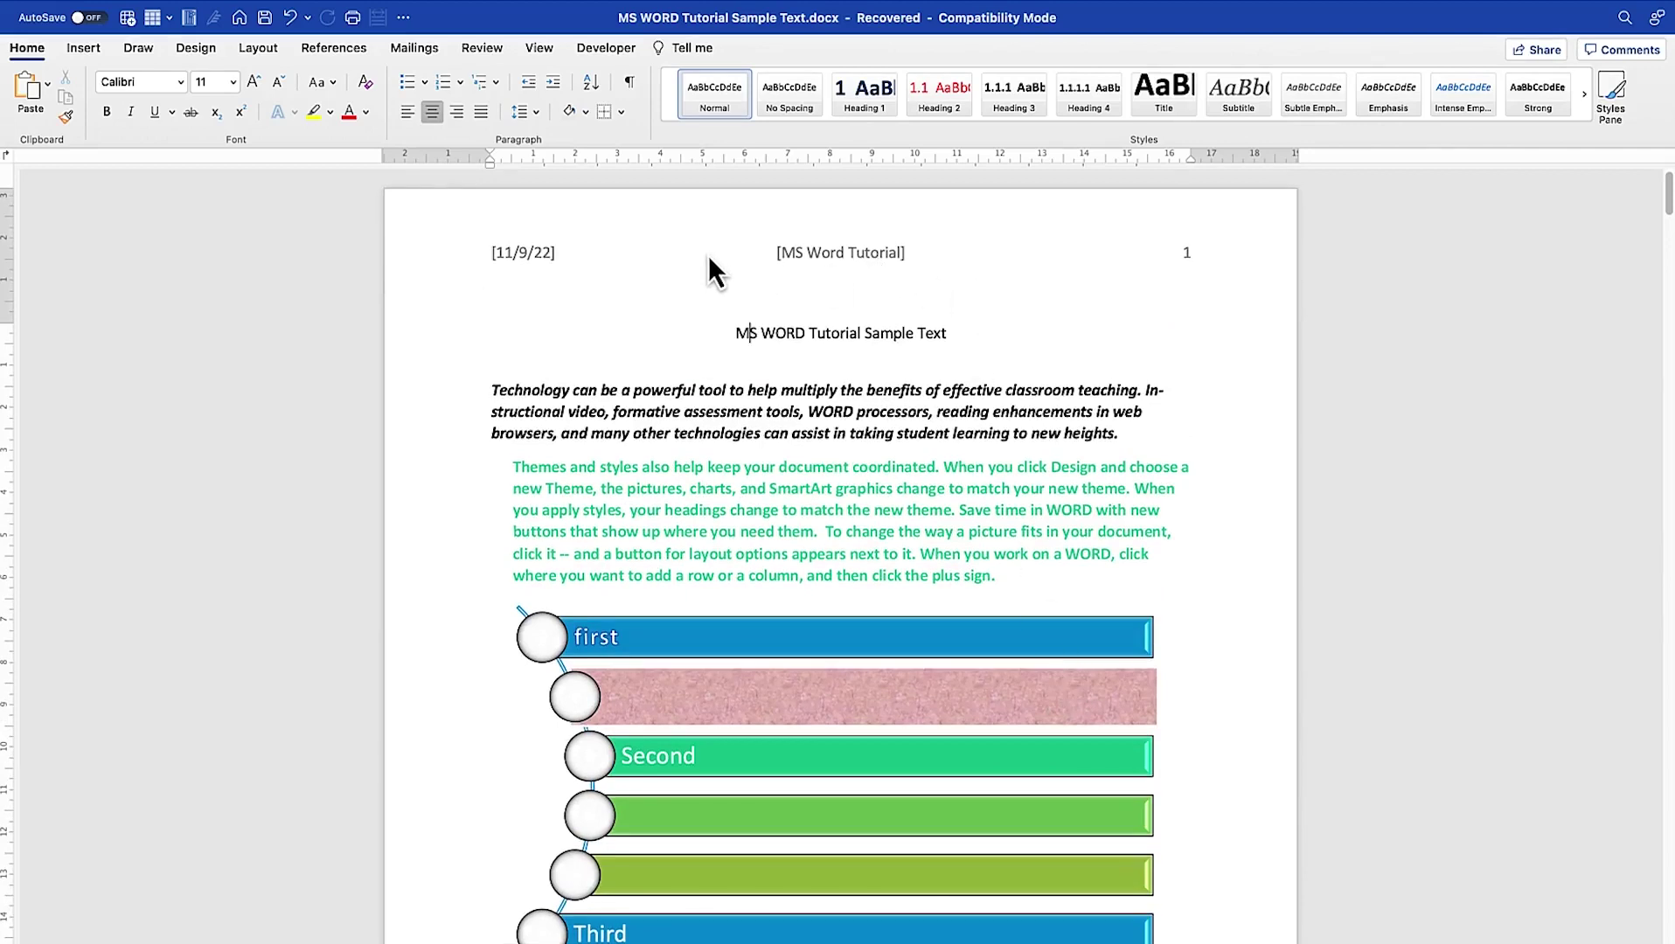
Step: Insert Black Orange Simple Digital Marketing Email Header.png from Downloads into the header
double_click(805, 253)
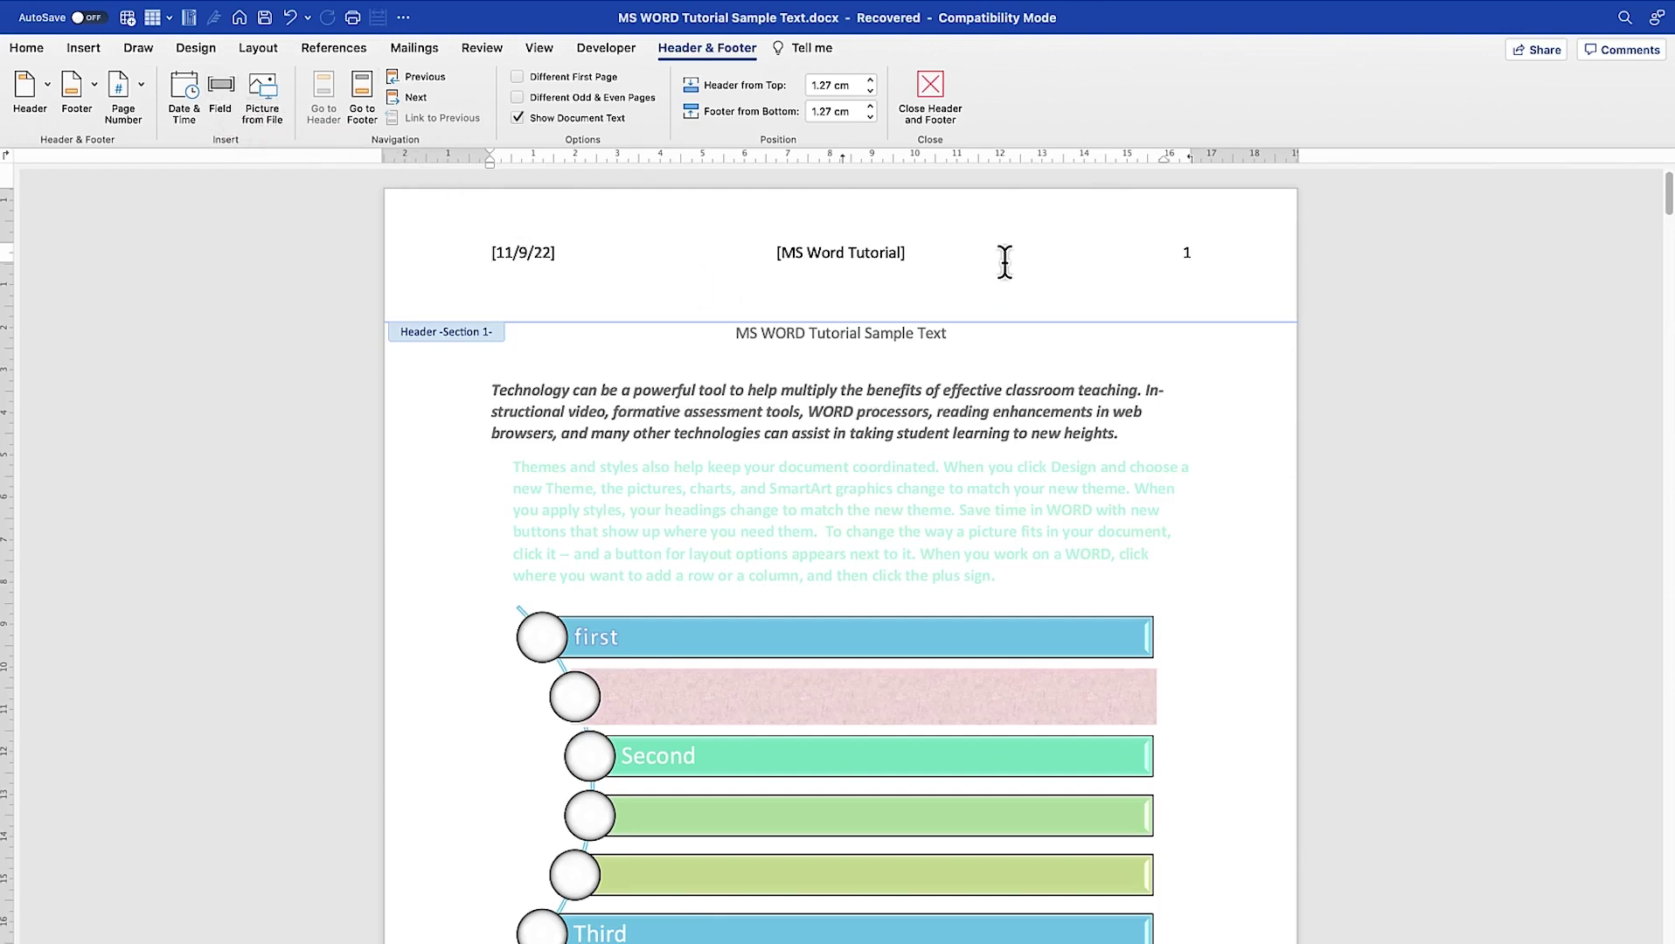
click(259, 133)
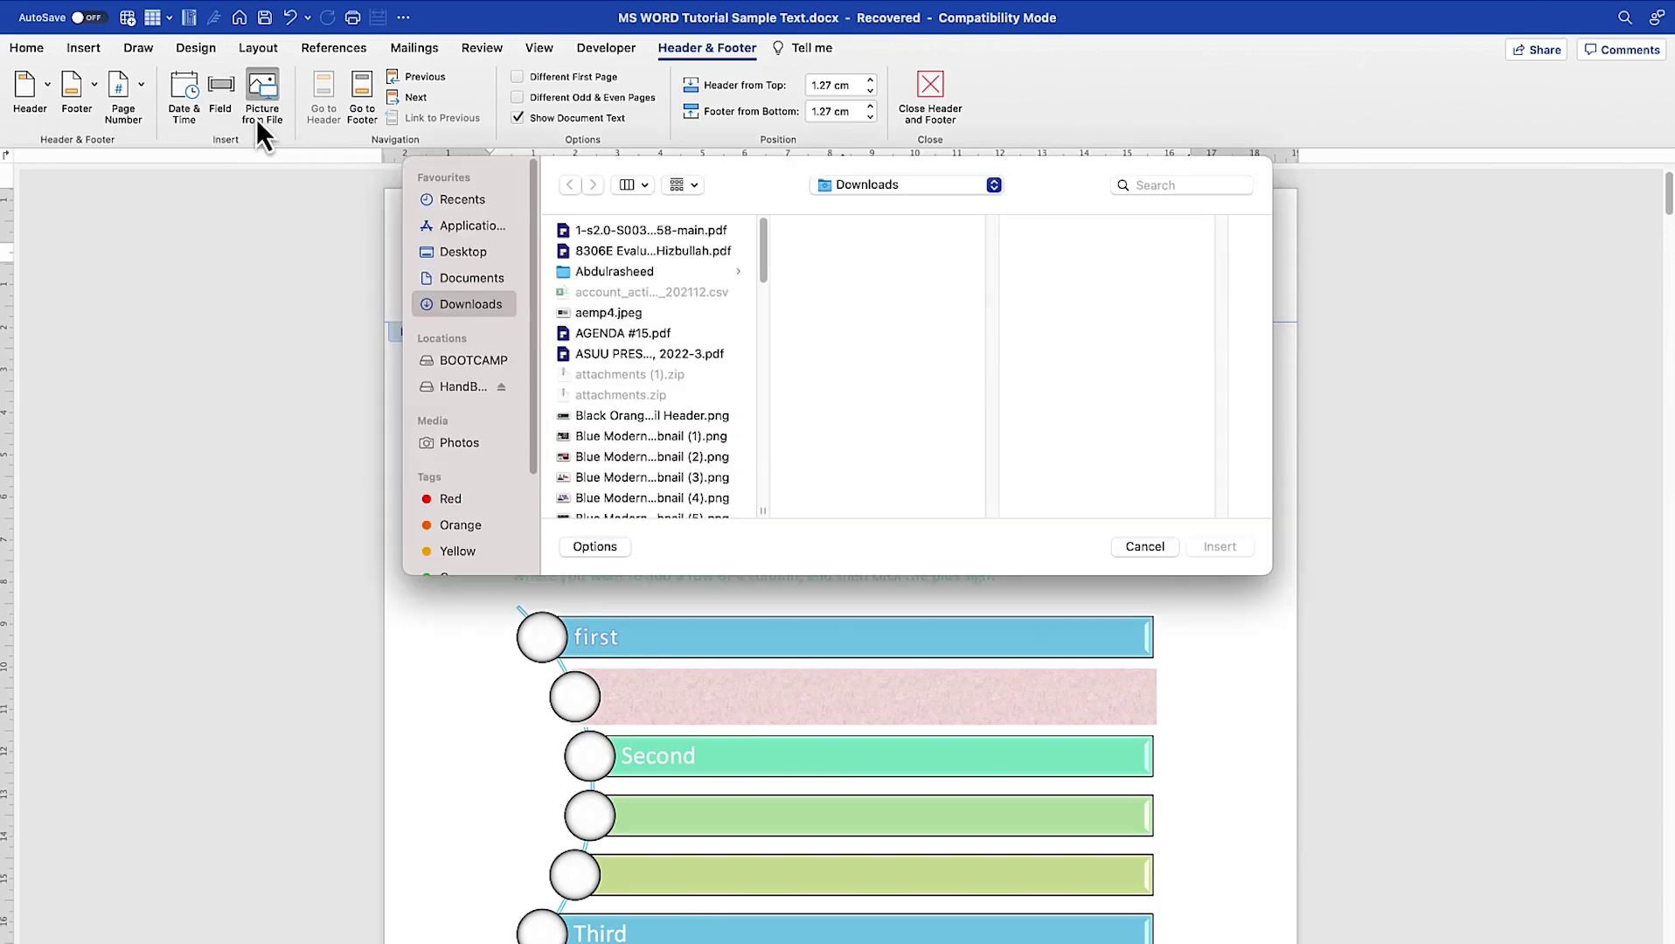
click(633, 416)
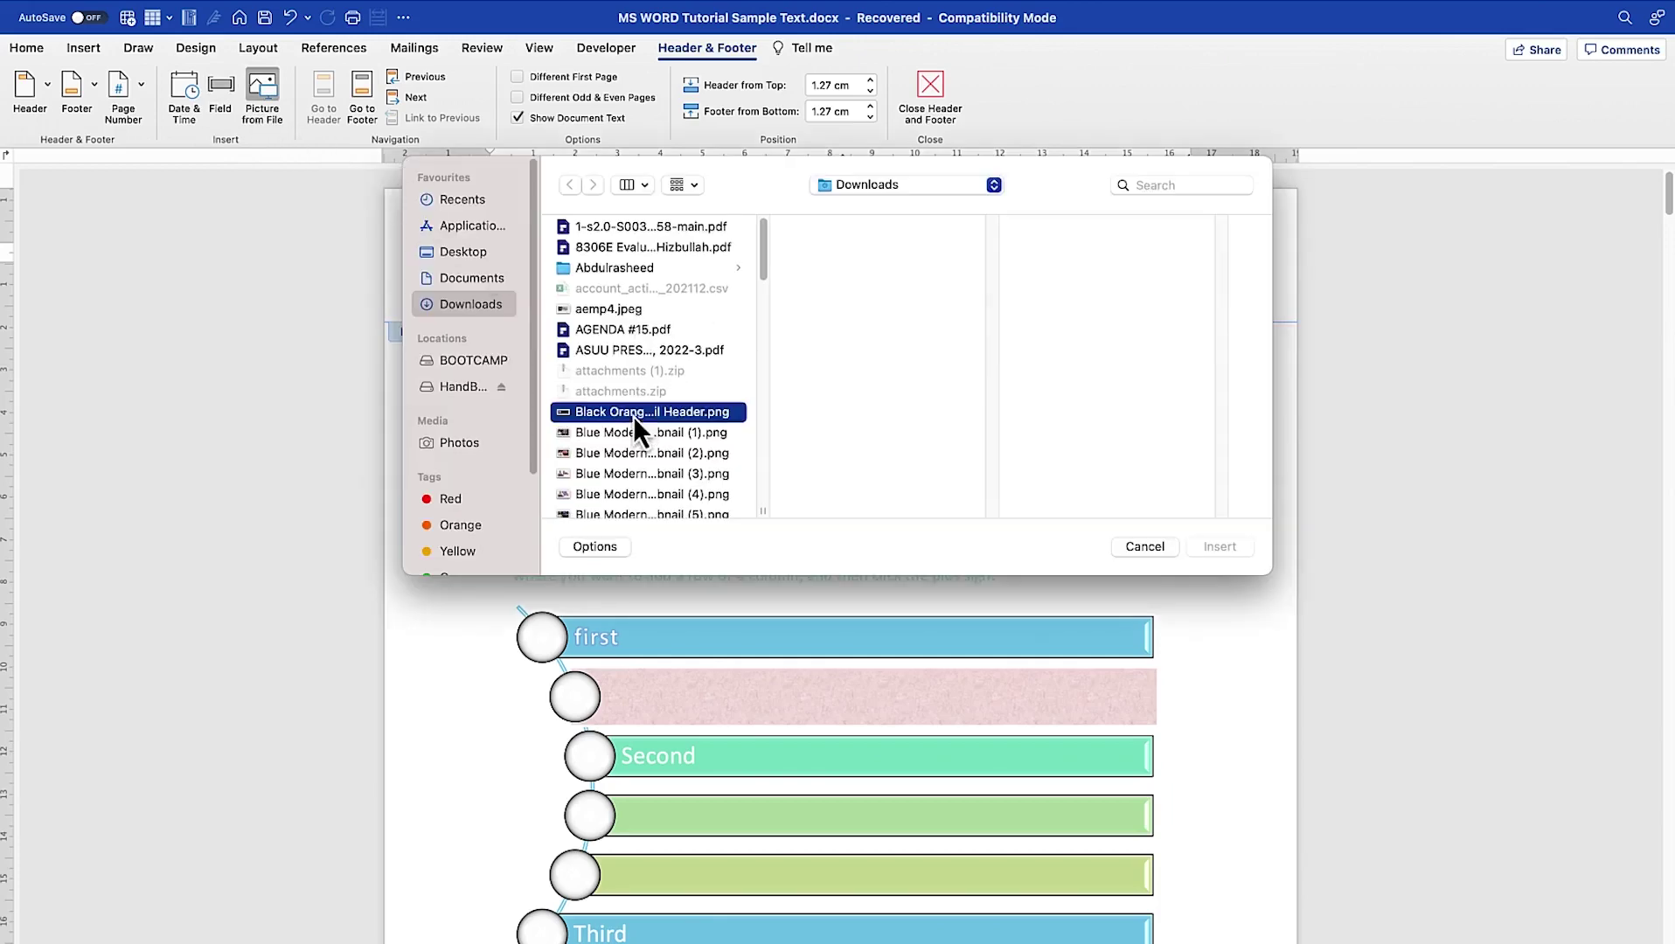
click(640, 450)
click(644, 477)
click(640, 433)
click(639, 414)
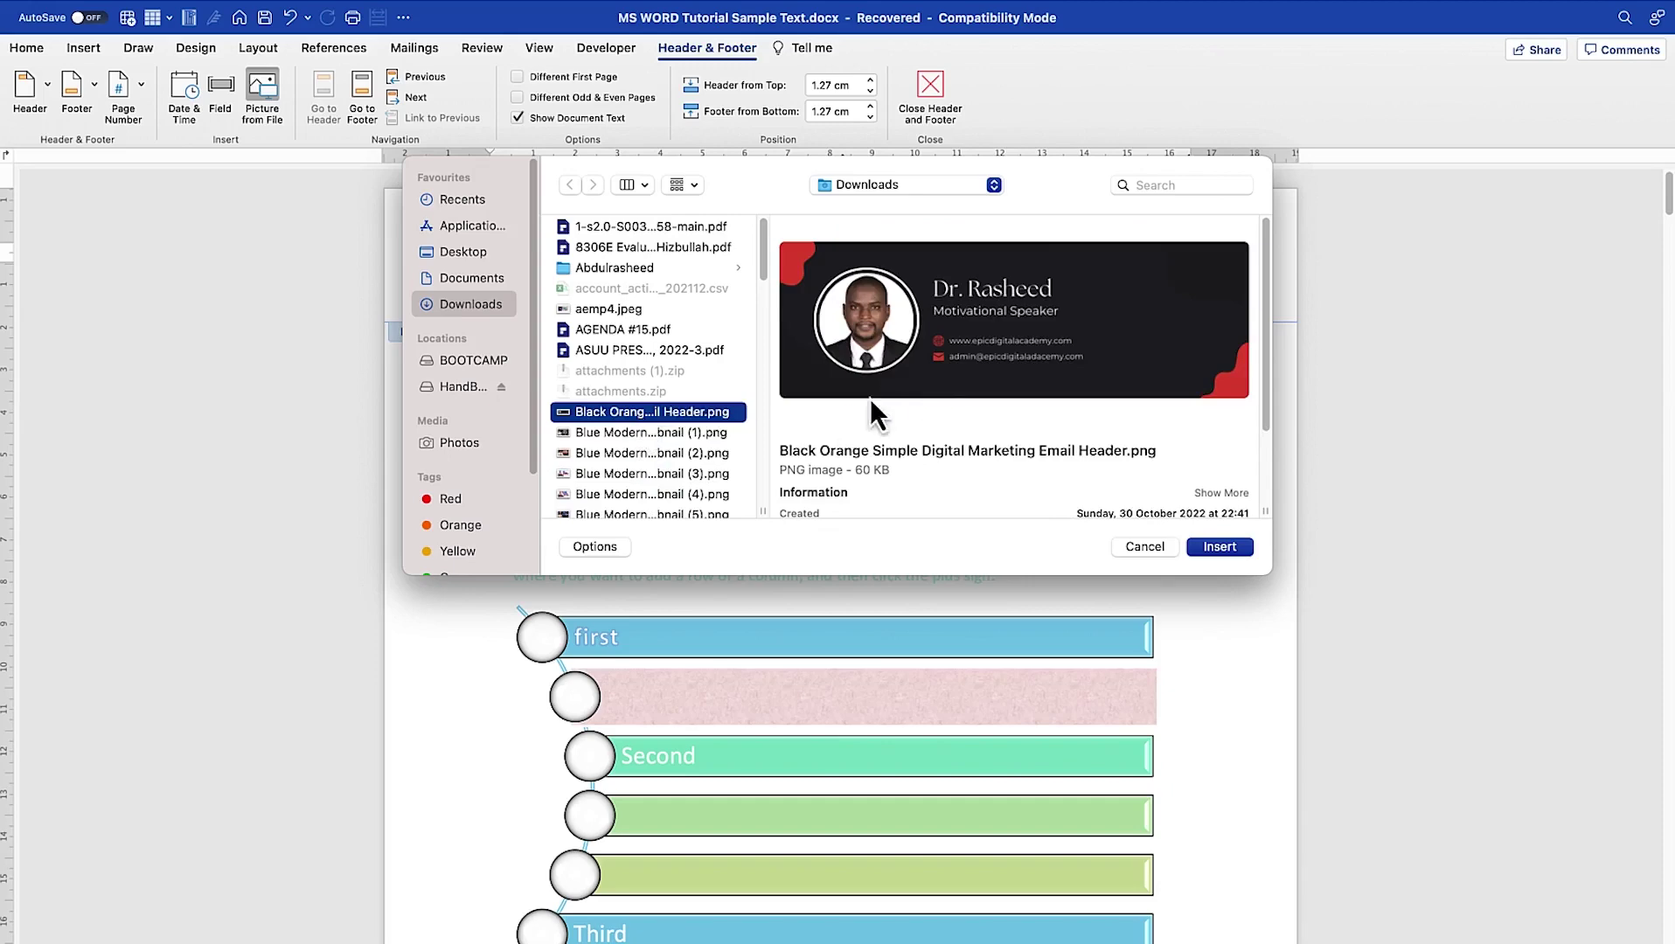
click(1229, 550)
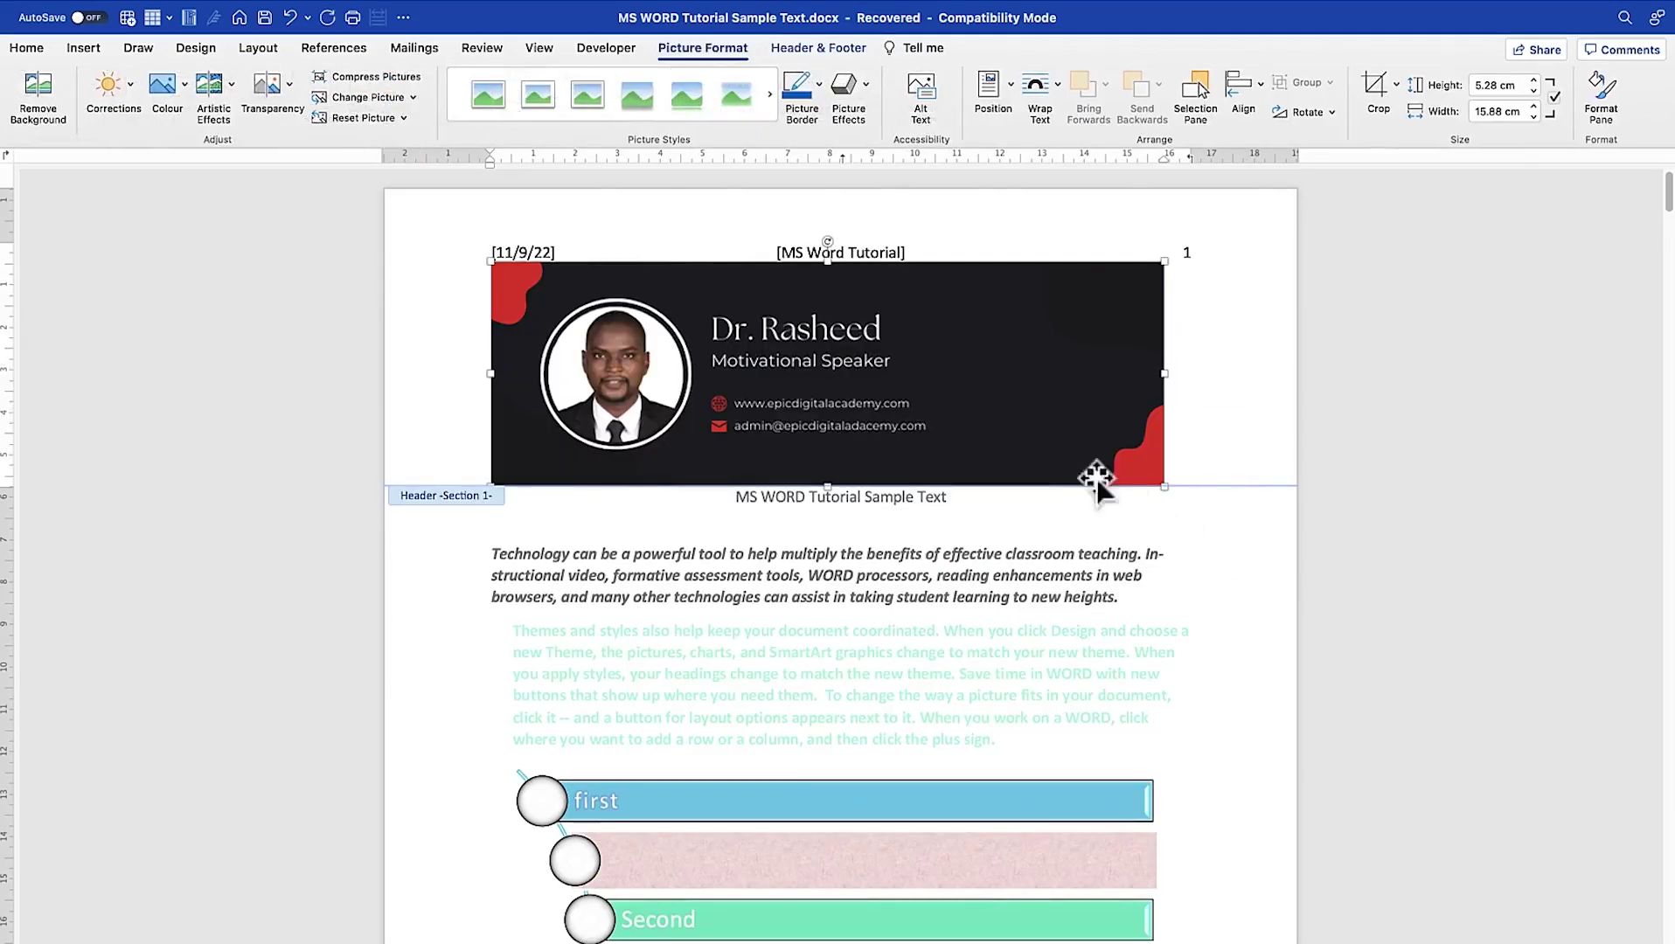
Step: Shrink the header picture and set its text wrapping to Behind Text
drag(827, 486, 831, 407)
drag(1165, 261, 983, 368)
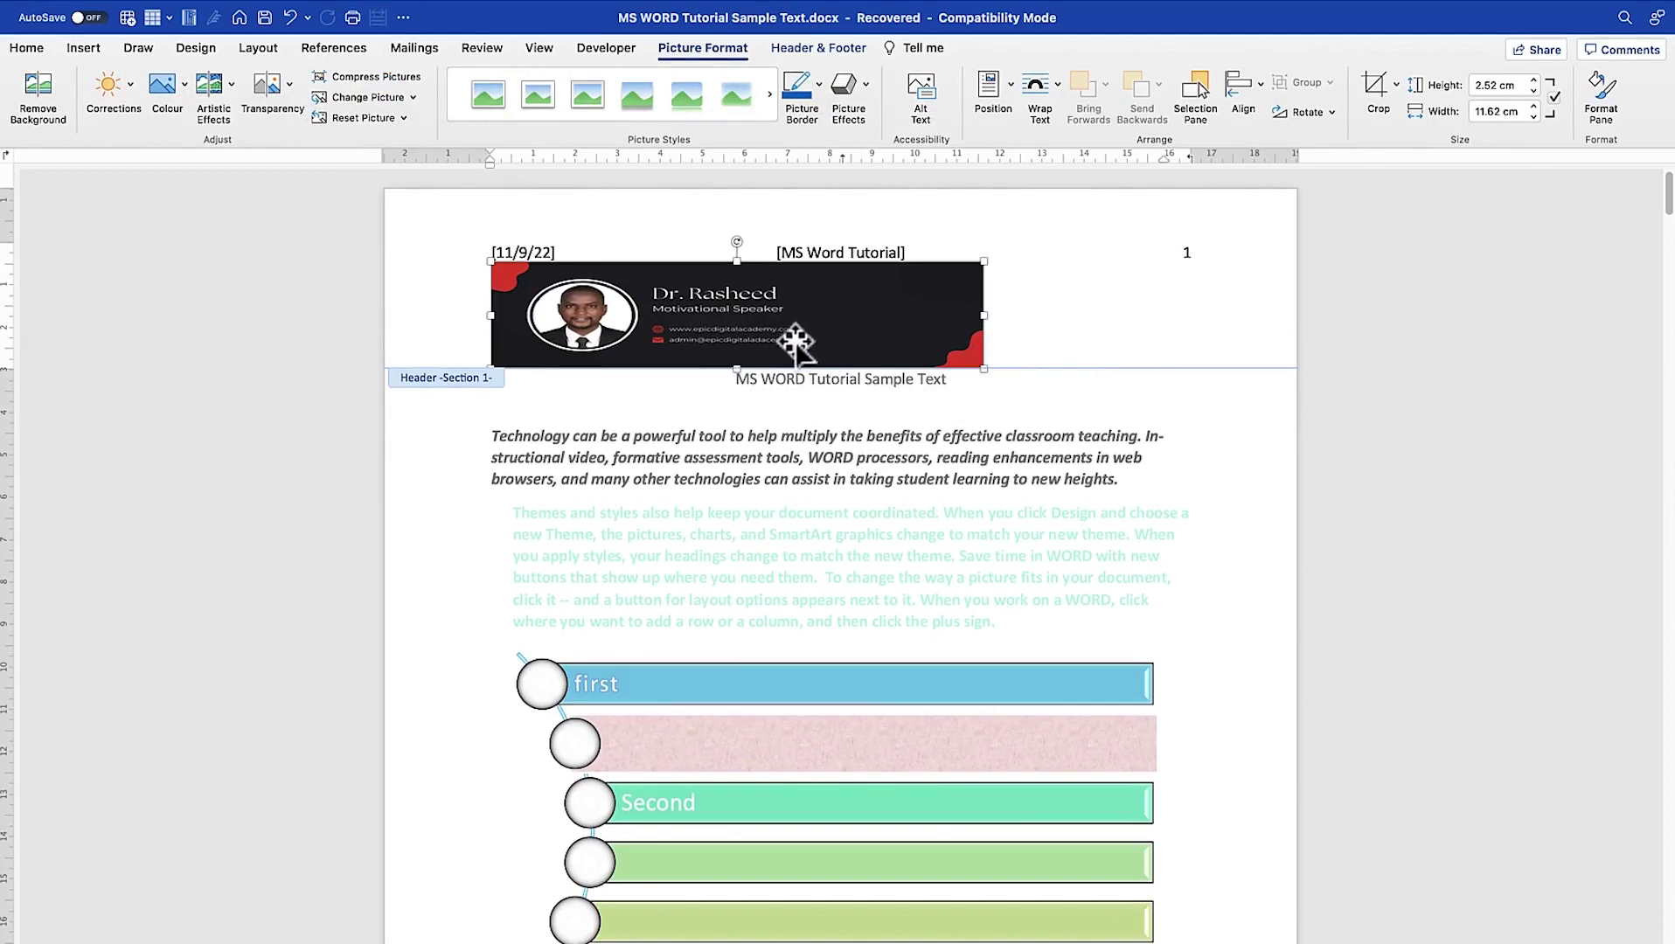
click(1056, 87)
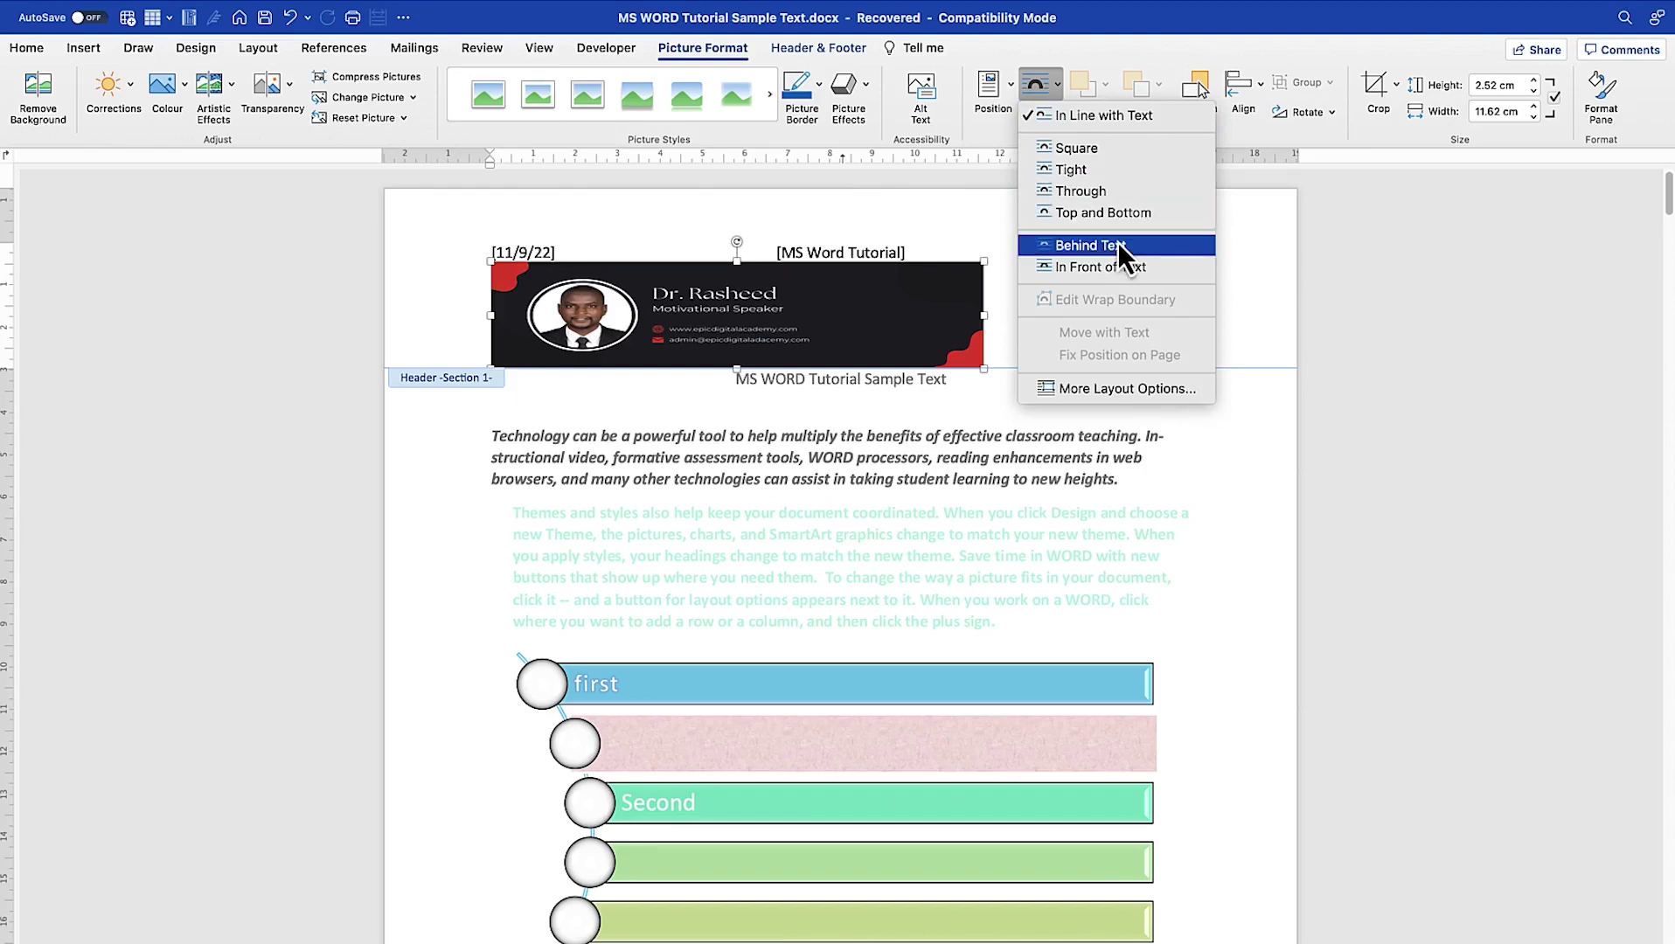
click(1119, 266)
Step: Move the picture up over the date and title line, then delete it
drag(822, 273, 886, 255)
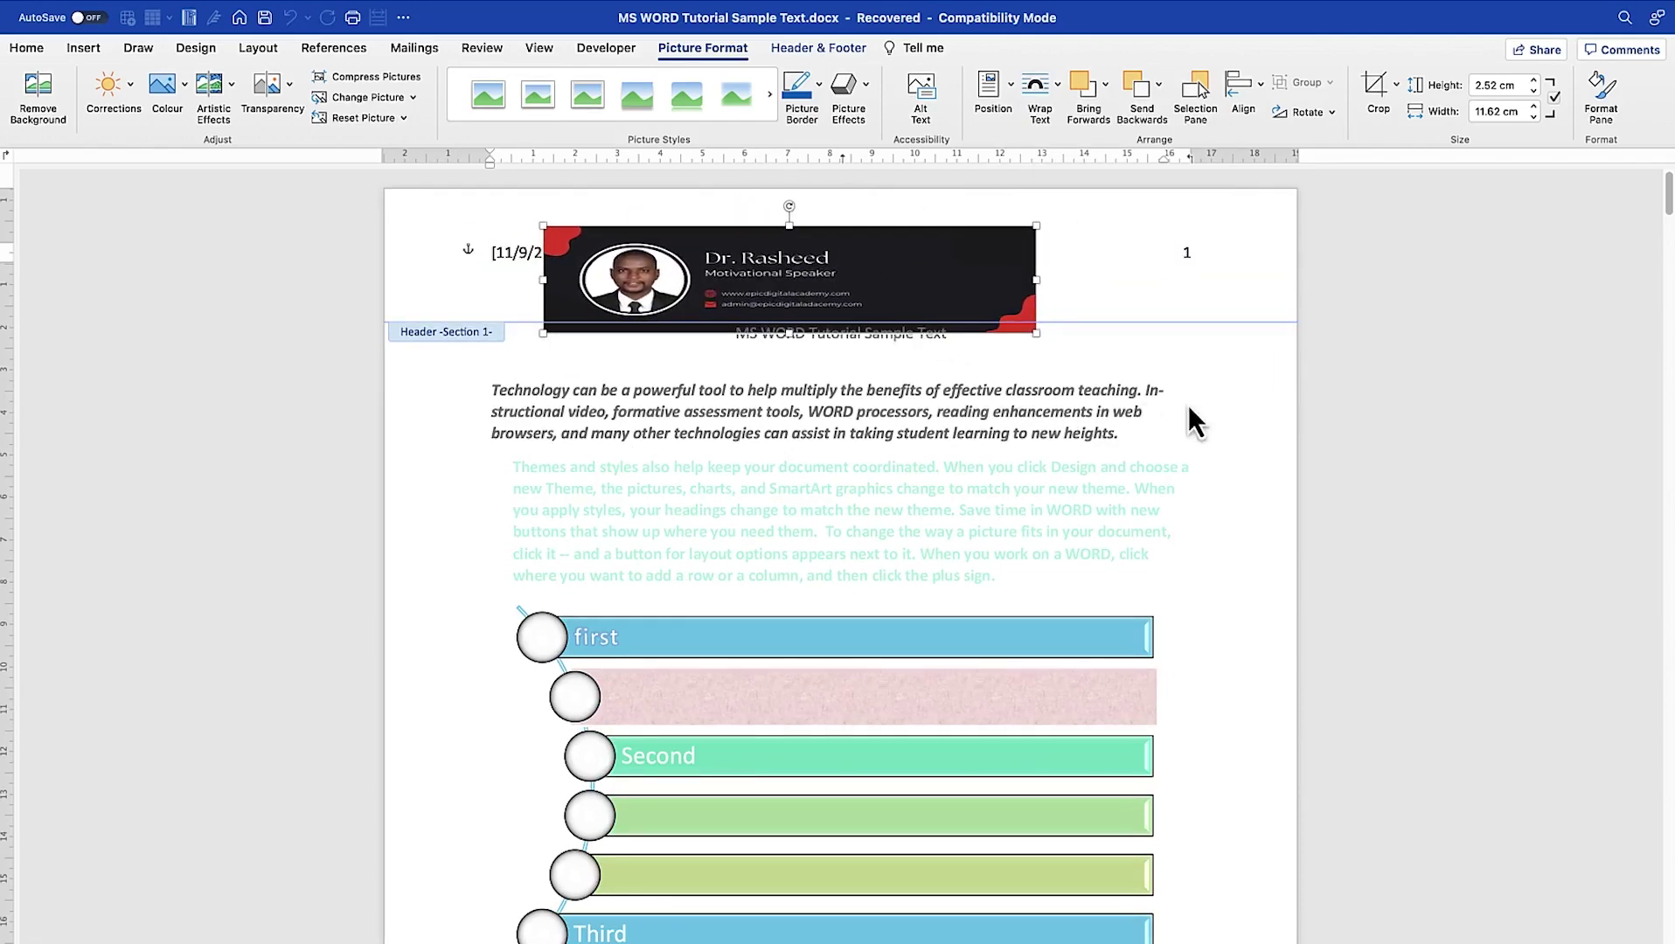
click(970, 421)
click(896, 279)
key(Delete)
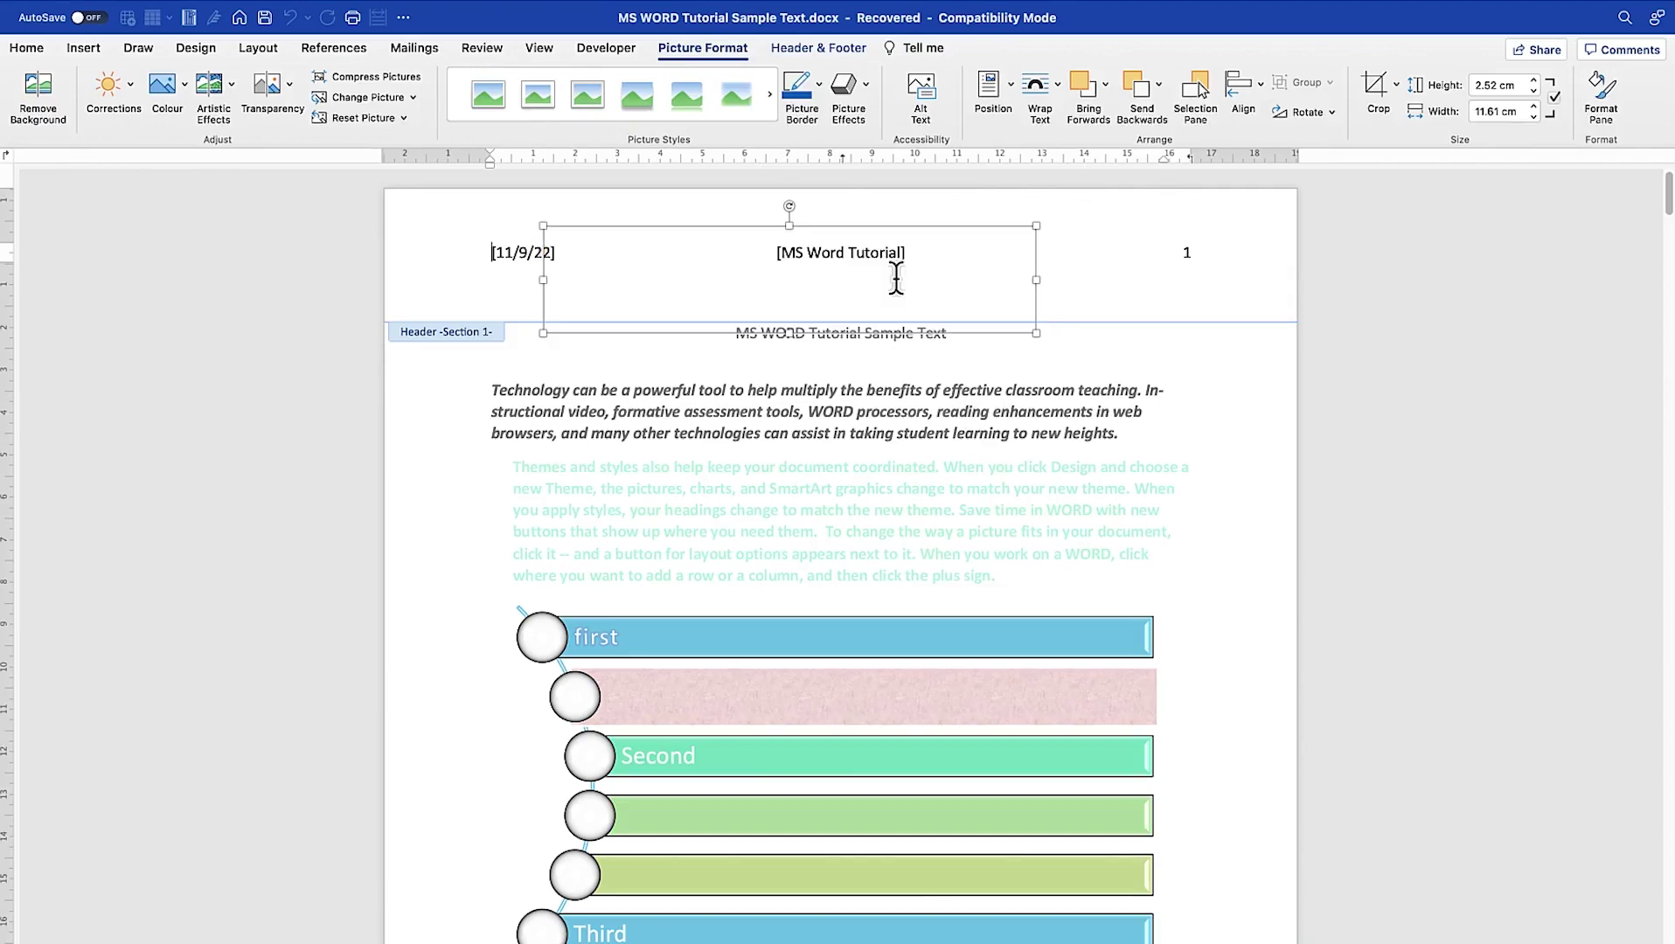
double_click(1064, 363)
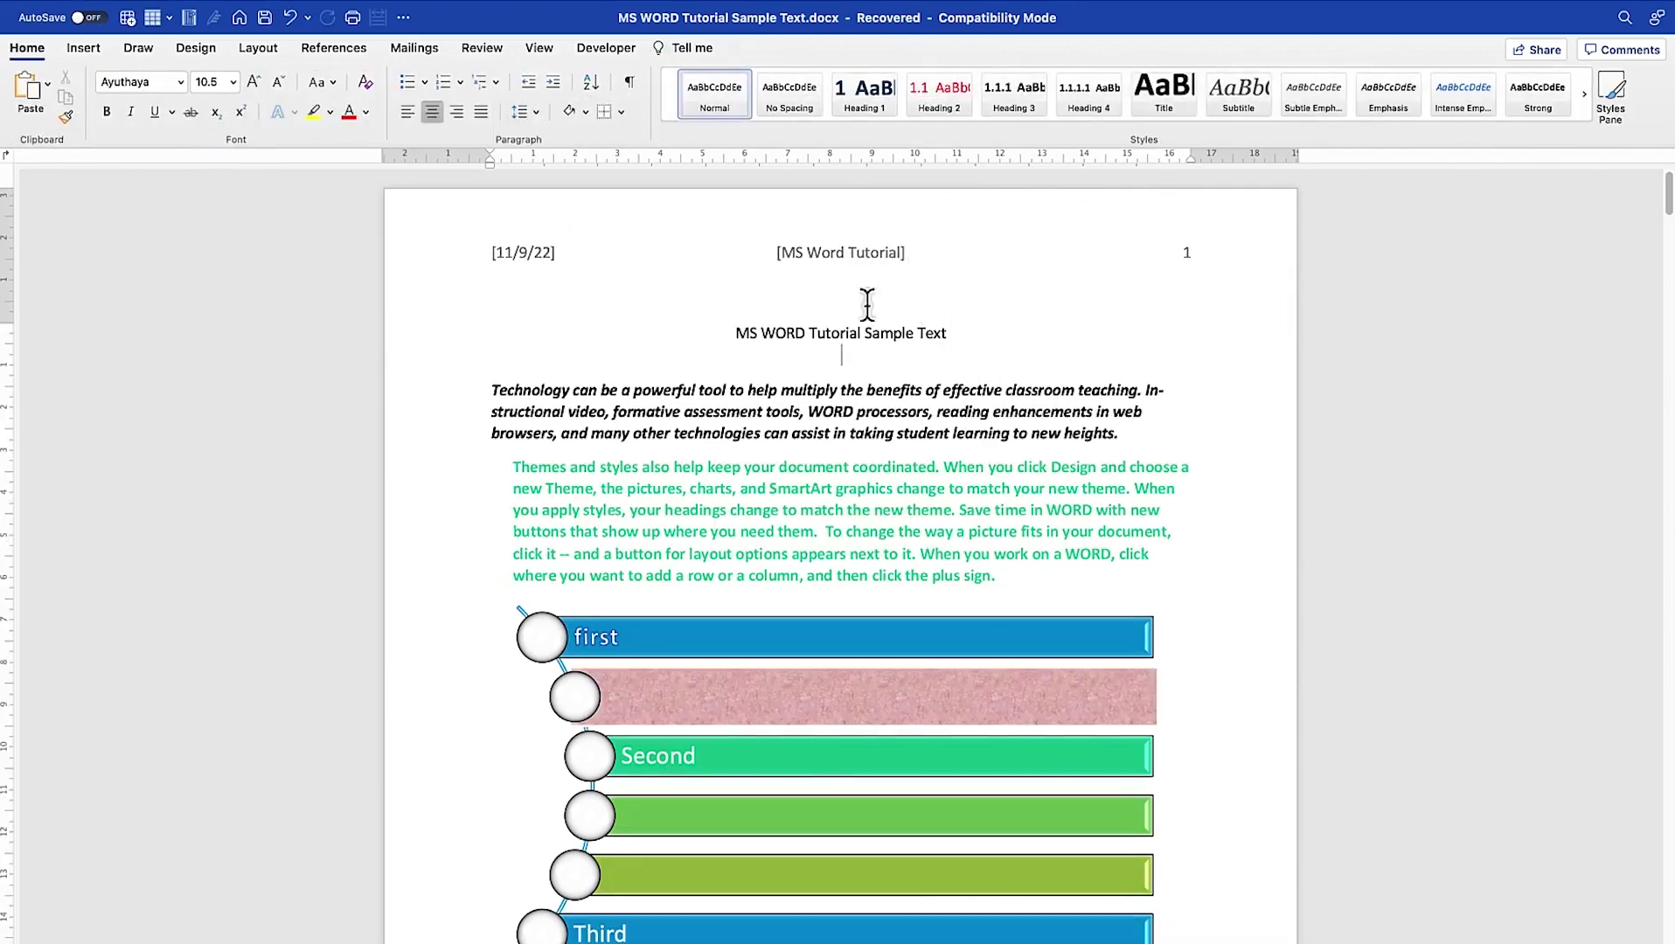
double_click(927, 261)
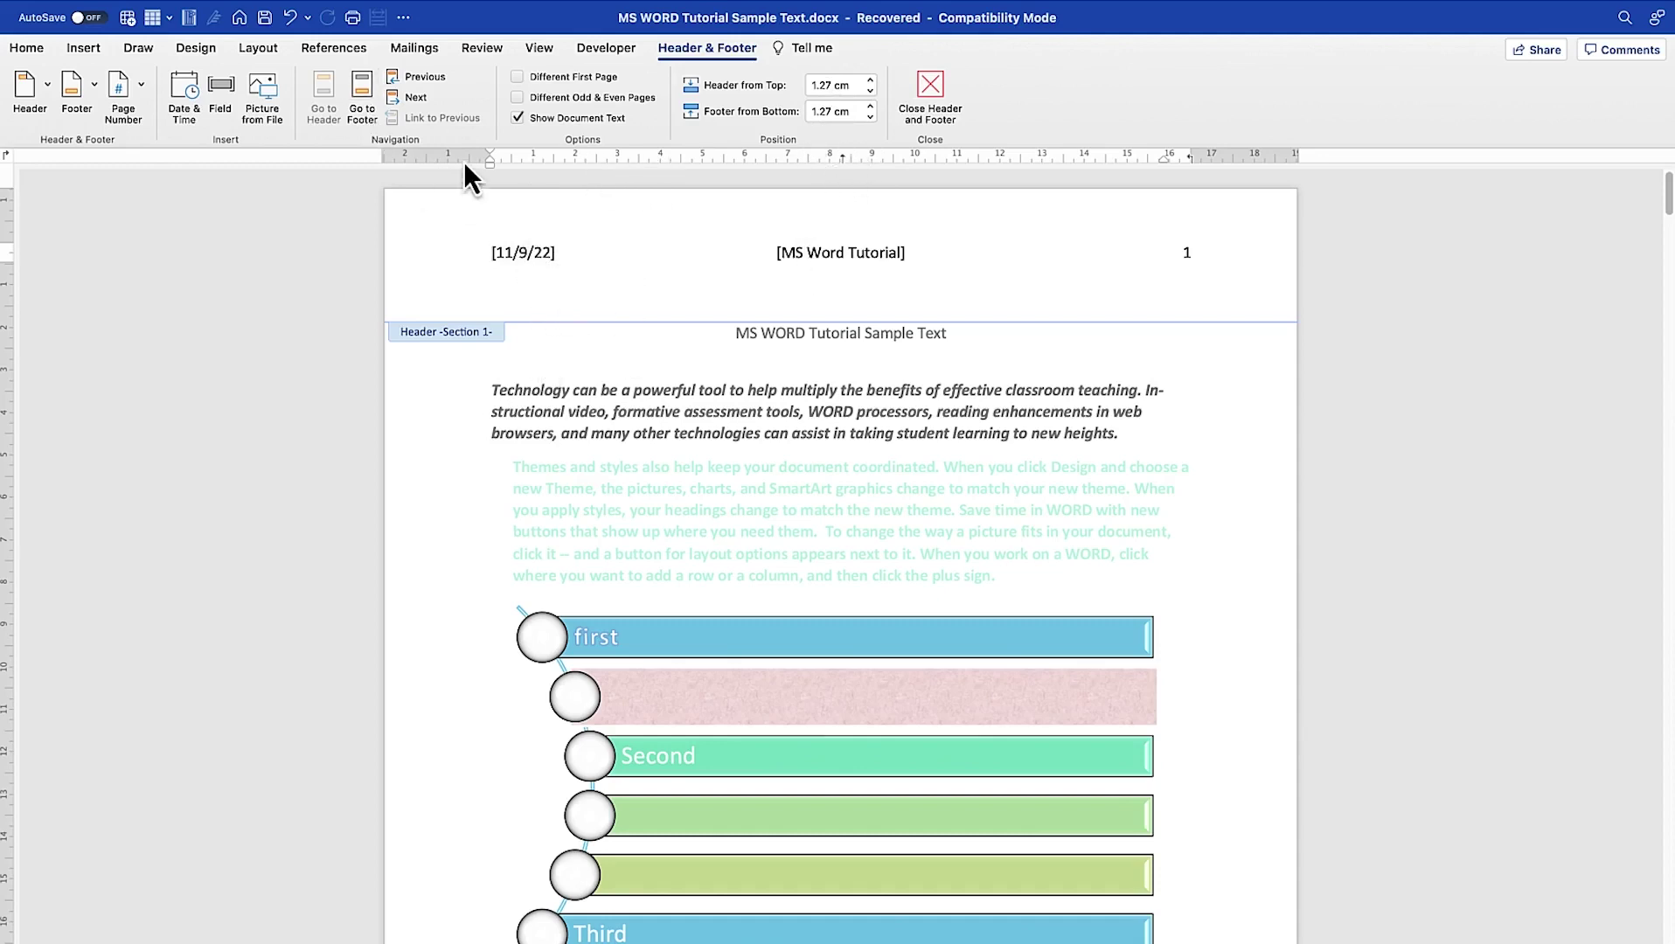
click(378, 98)
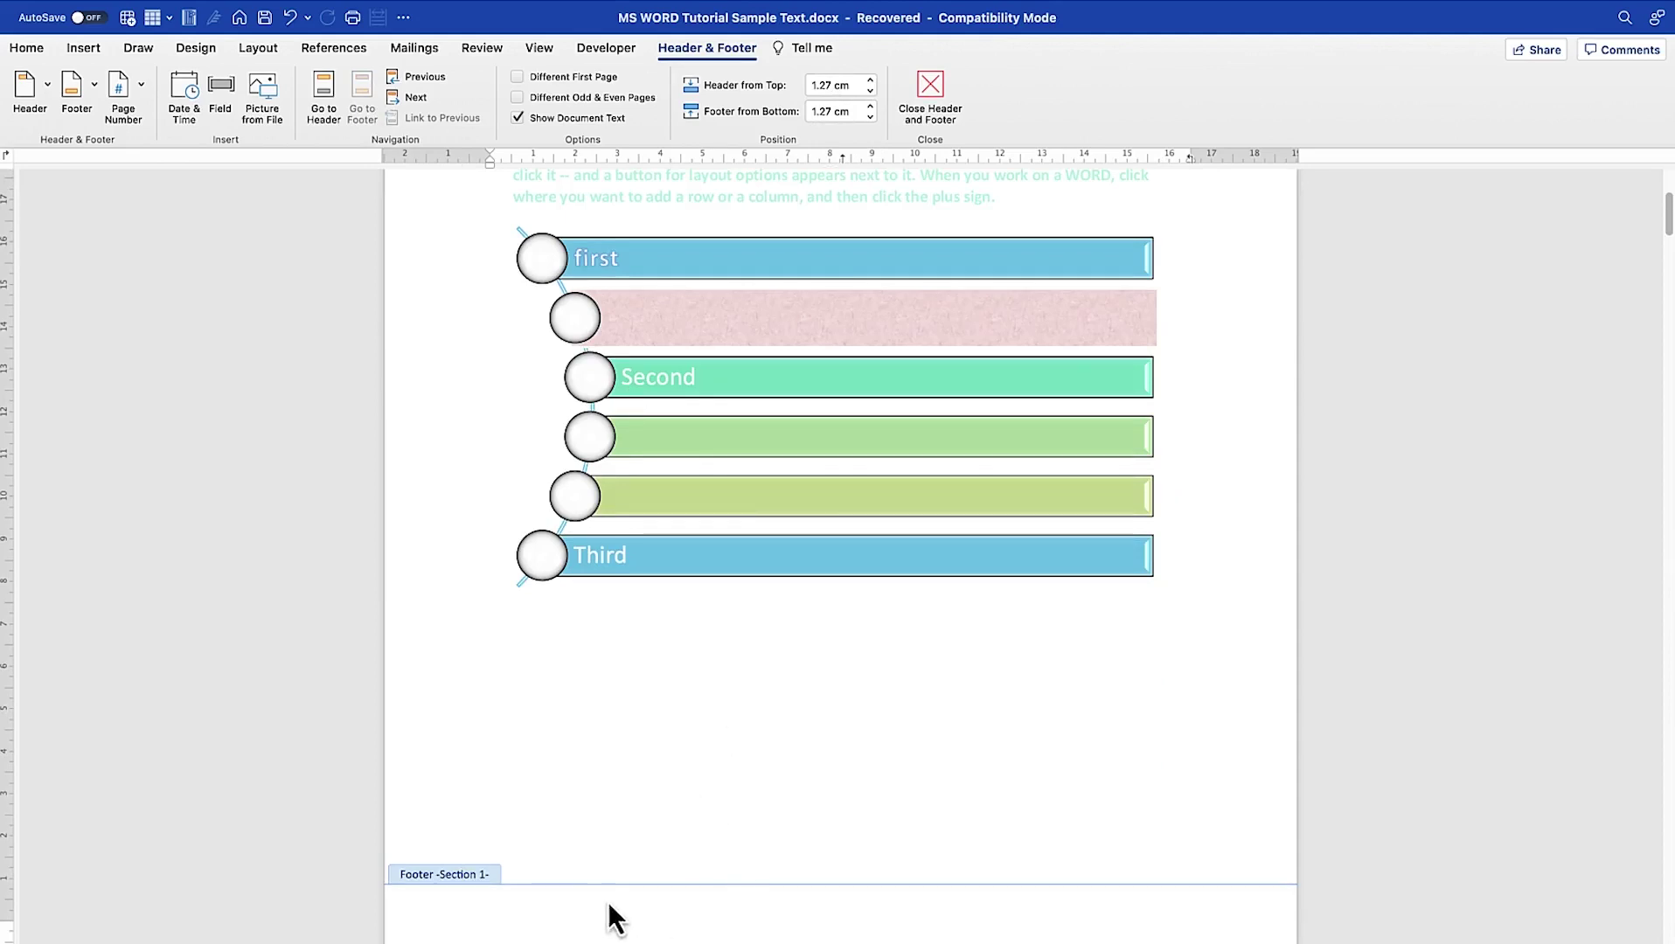
Step: Insert the Ion (Dark) footer showing the title YOUTUBE FOR BEGINNERS and the author's name
click(94, 85)
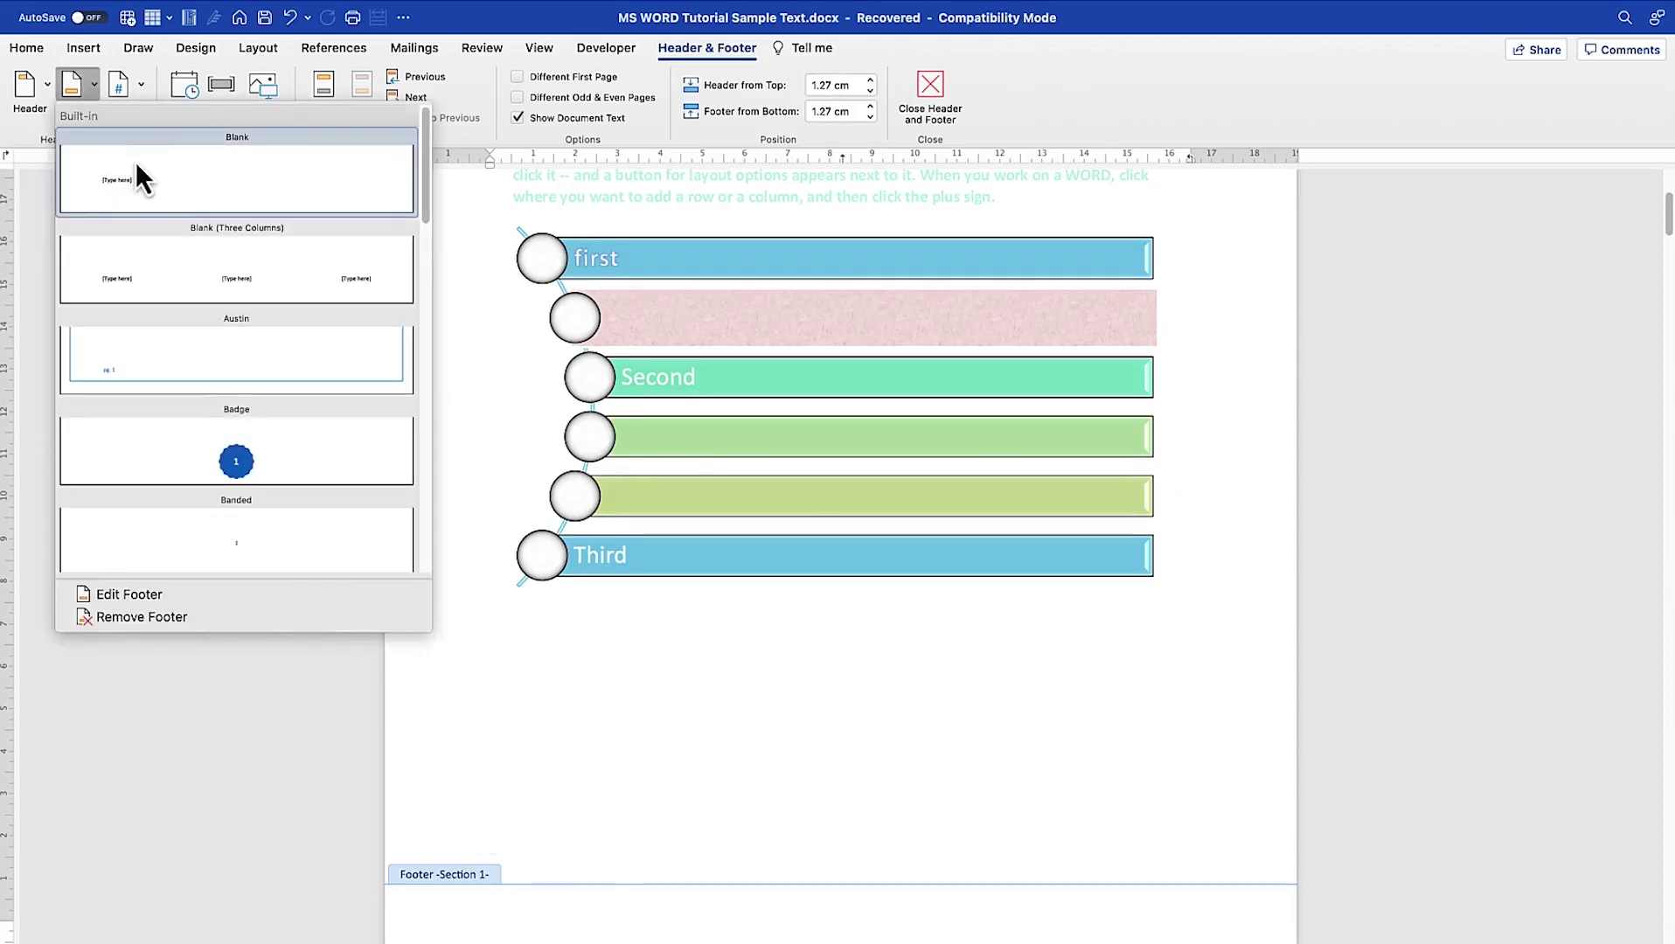
scroll(156, 189, down, 10)
scroll(161, 275, down, 8)
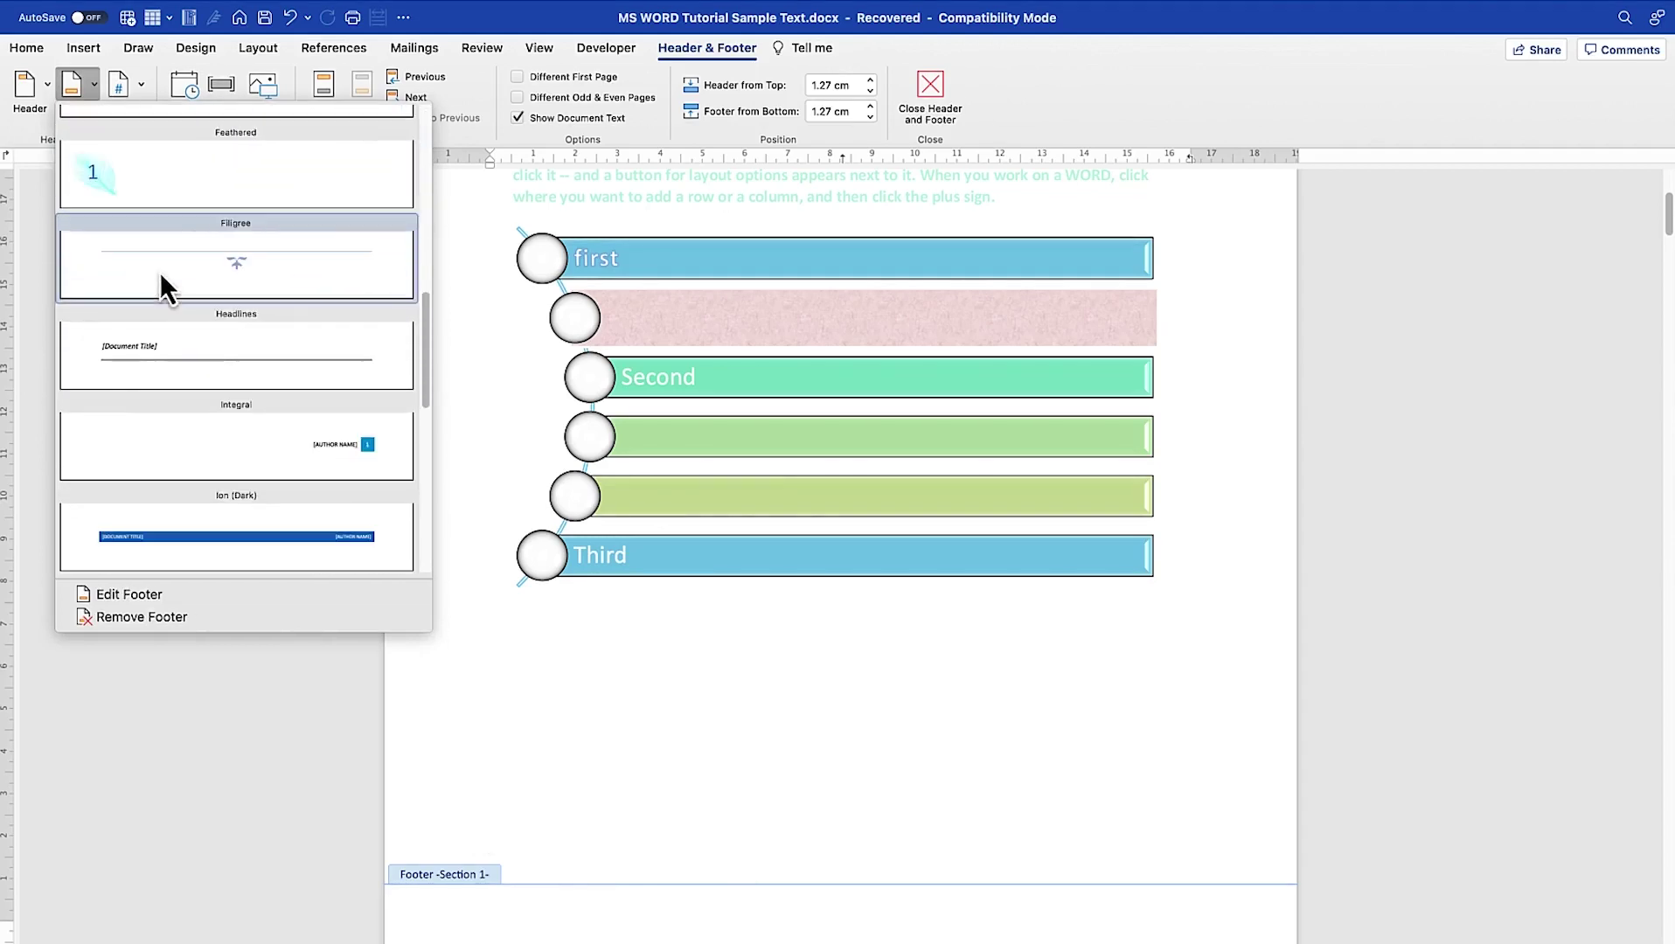
scroll(177, 307, down, 4)
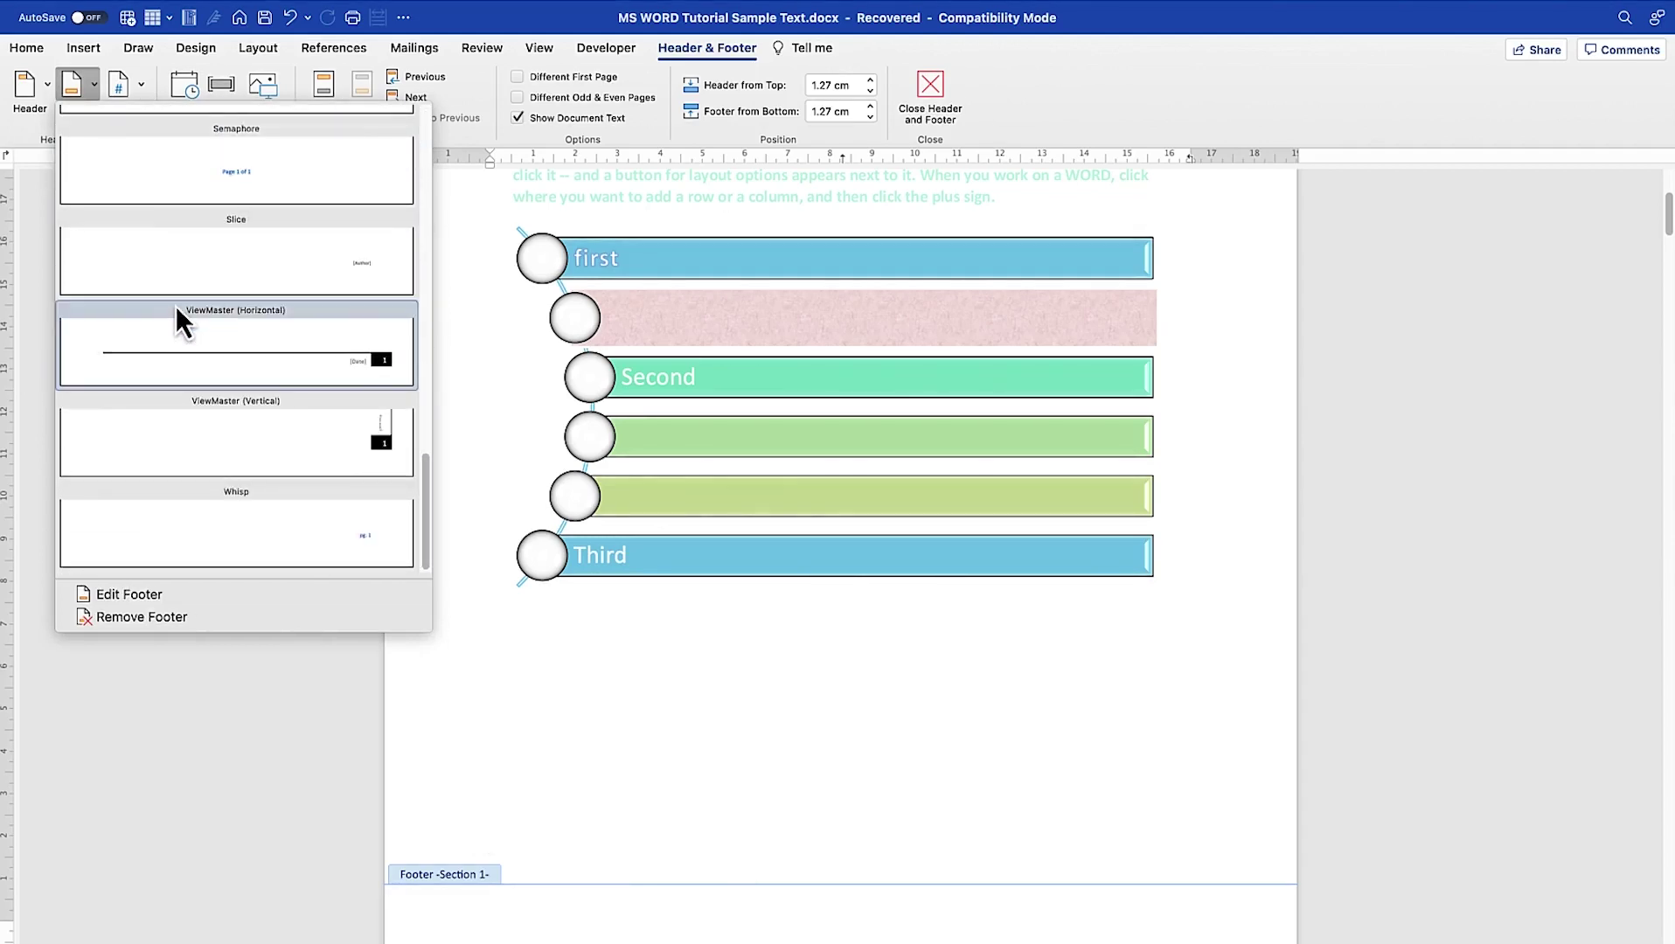
scroll(173, 303, up, 5)
scroll(173, 304, up, 3)
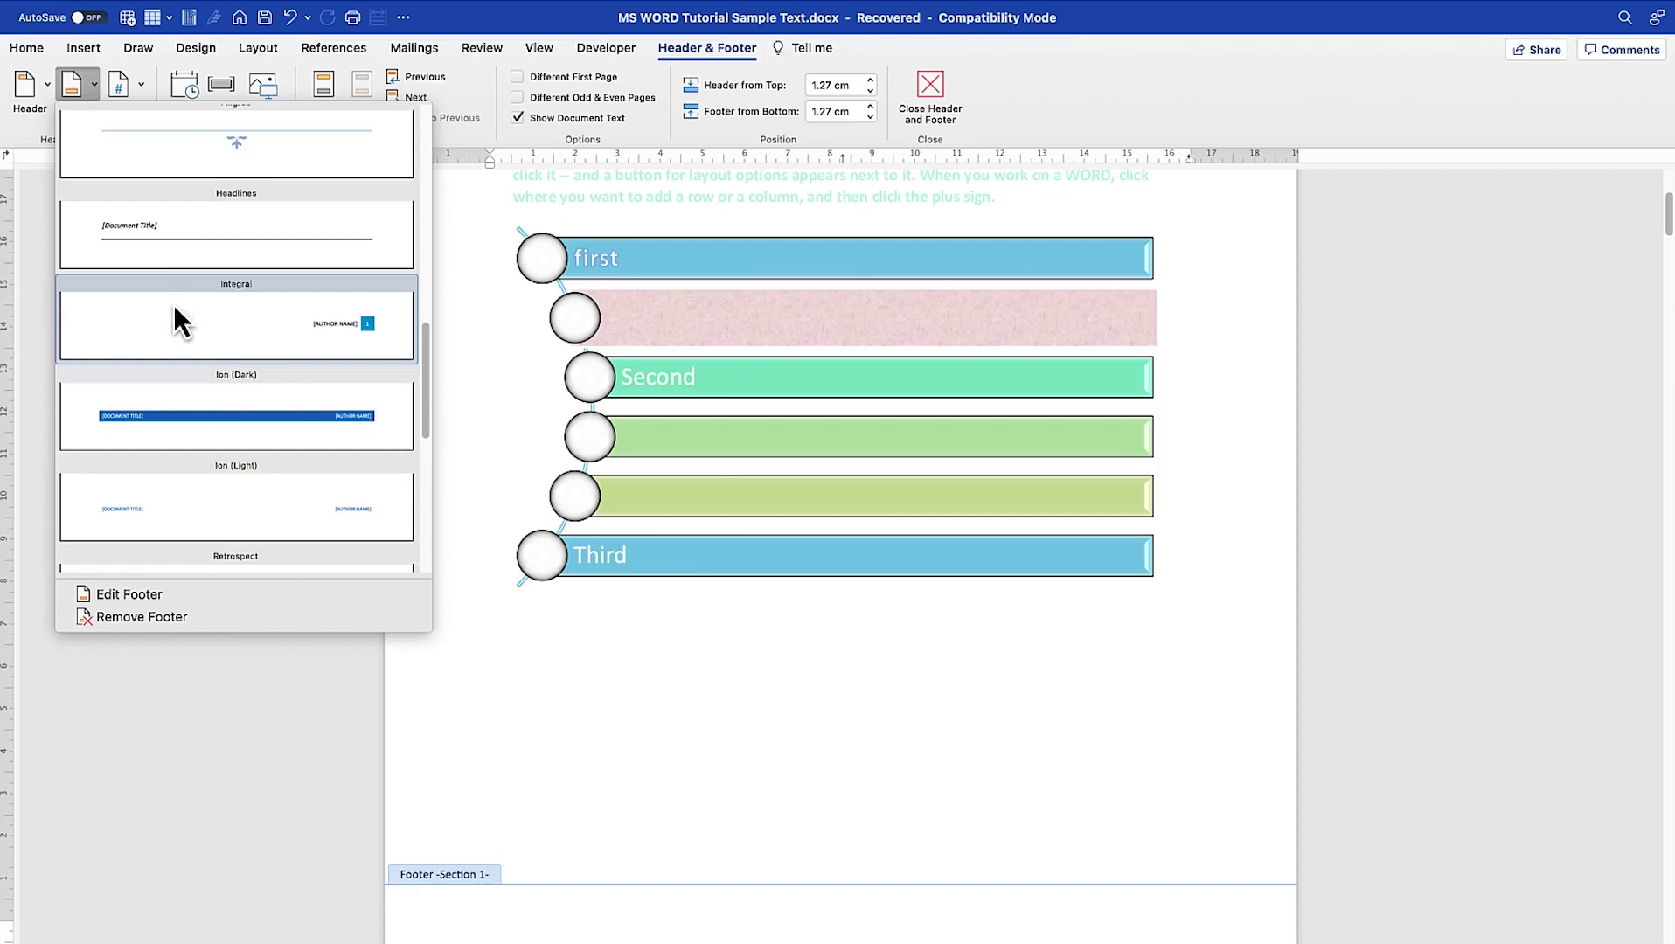
click(235, 433)
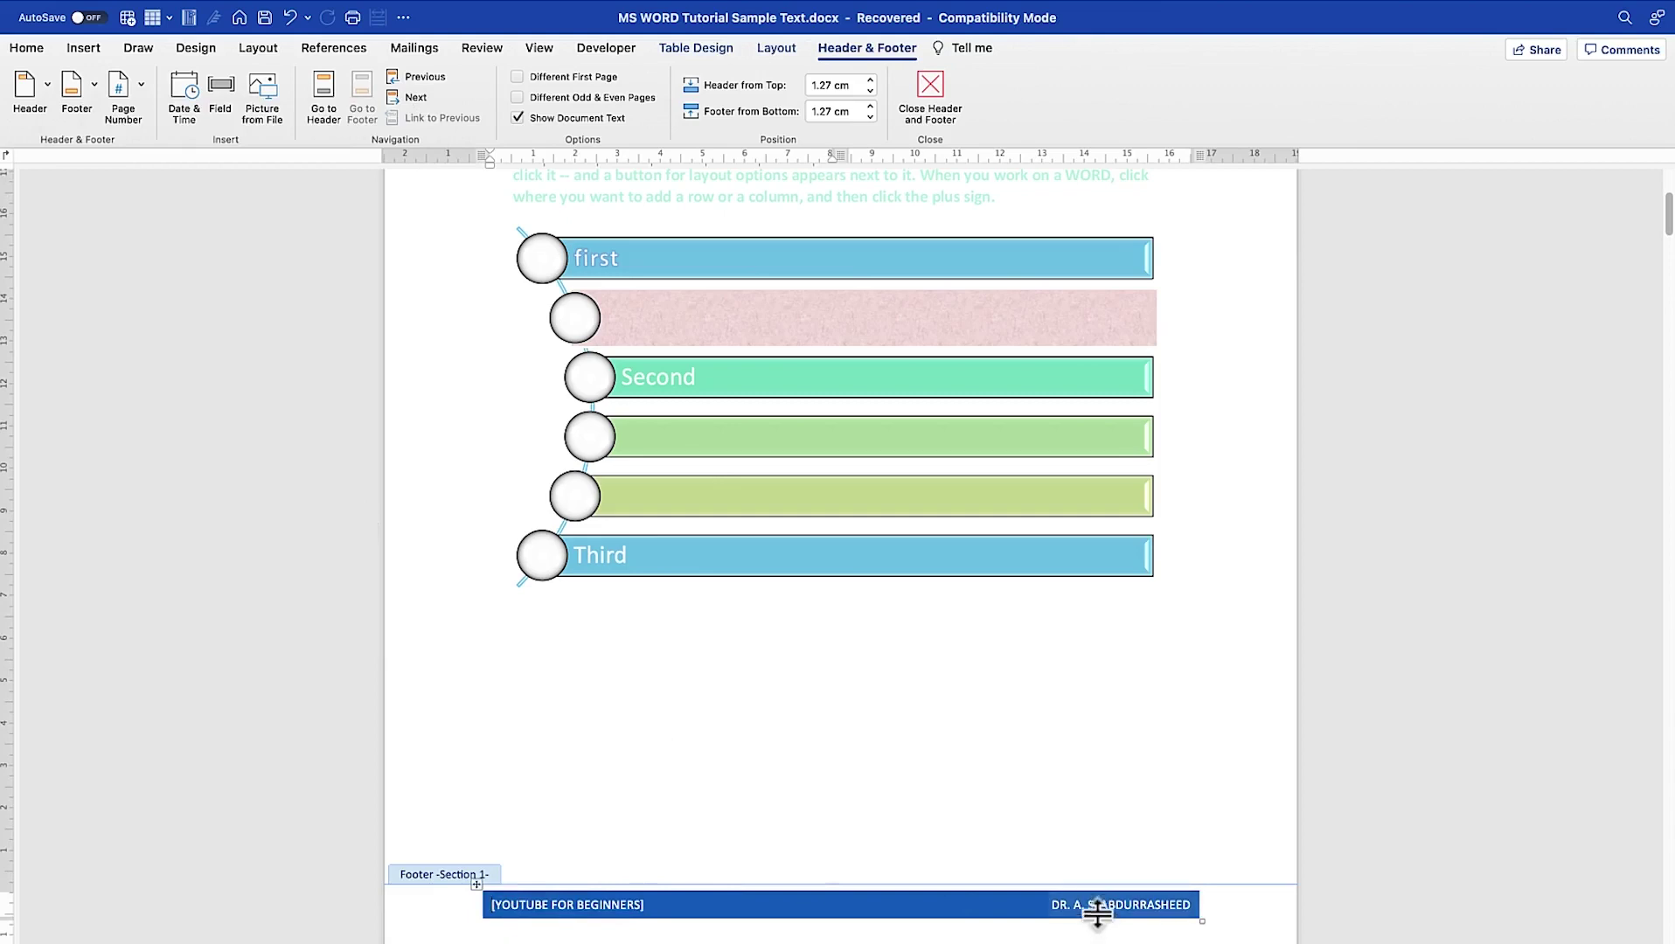
Step: Replace the footer title with EPIC MENTORSHIP, then move up to the page header
click(581, 905)
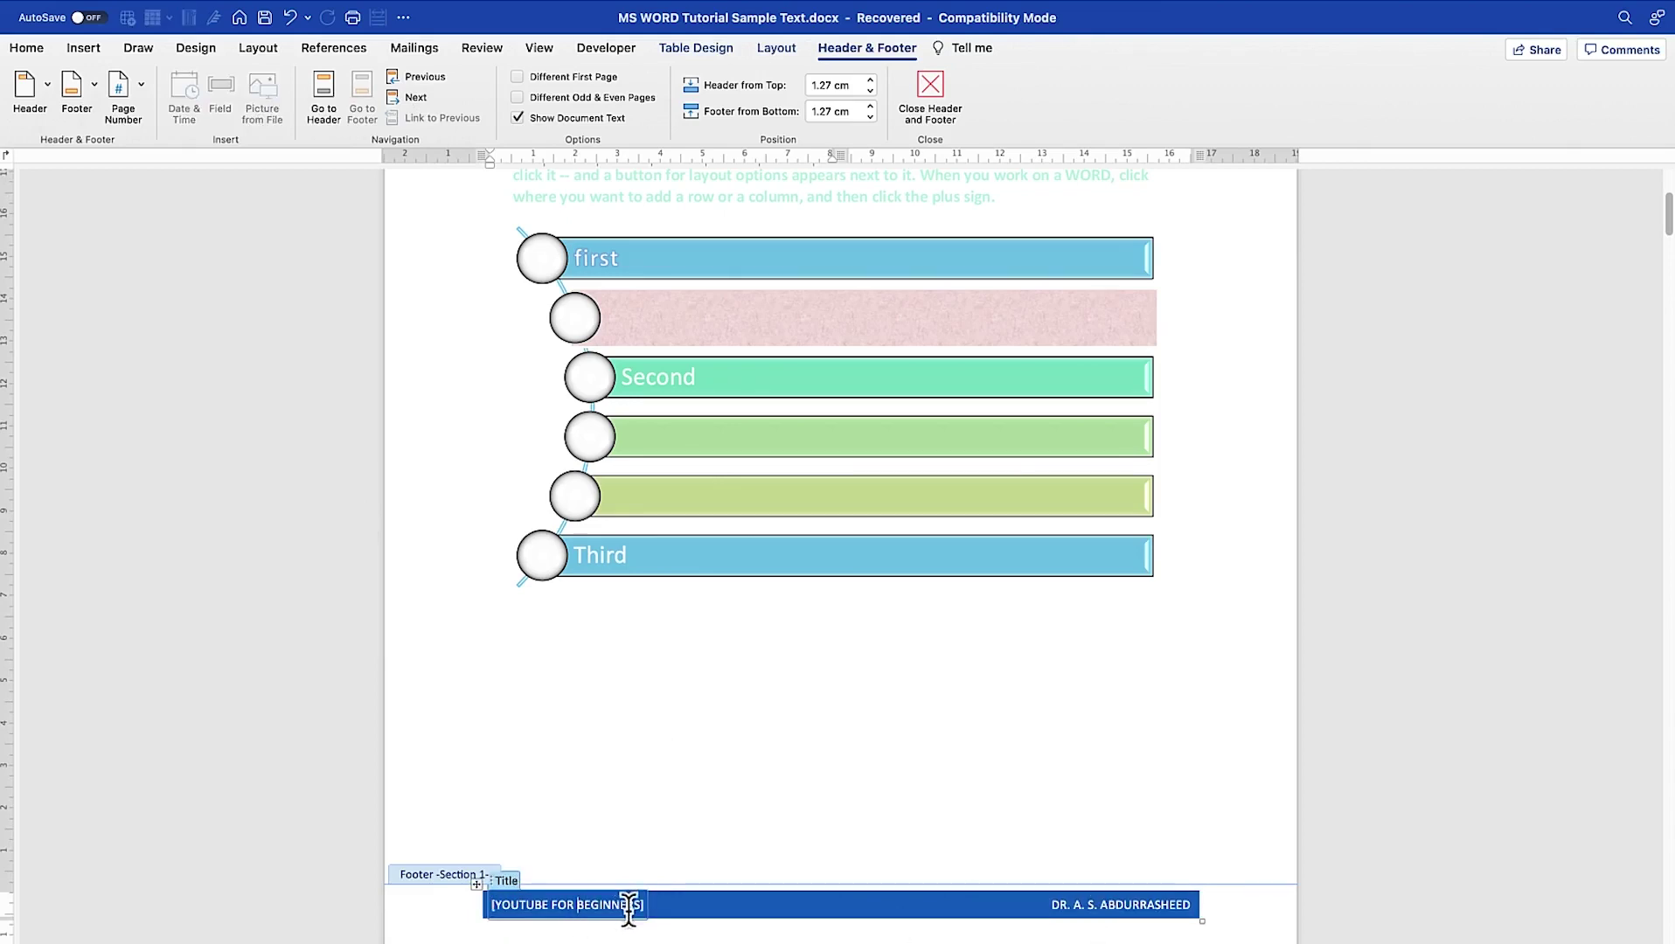
drag(618, 905, 505, 908)
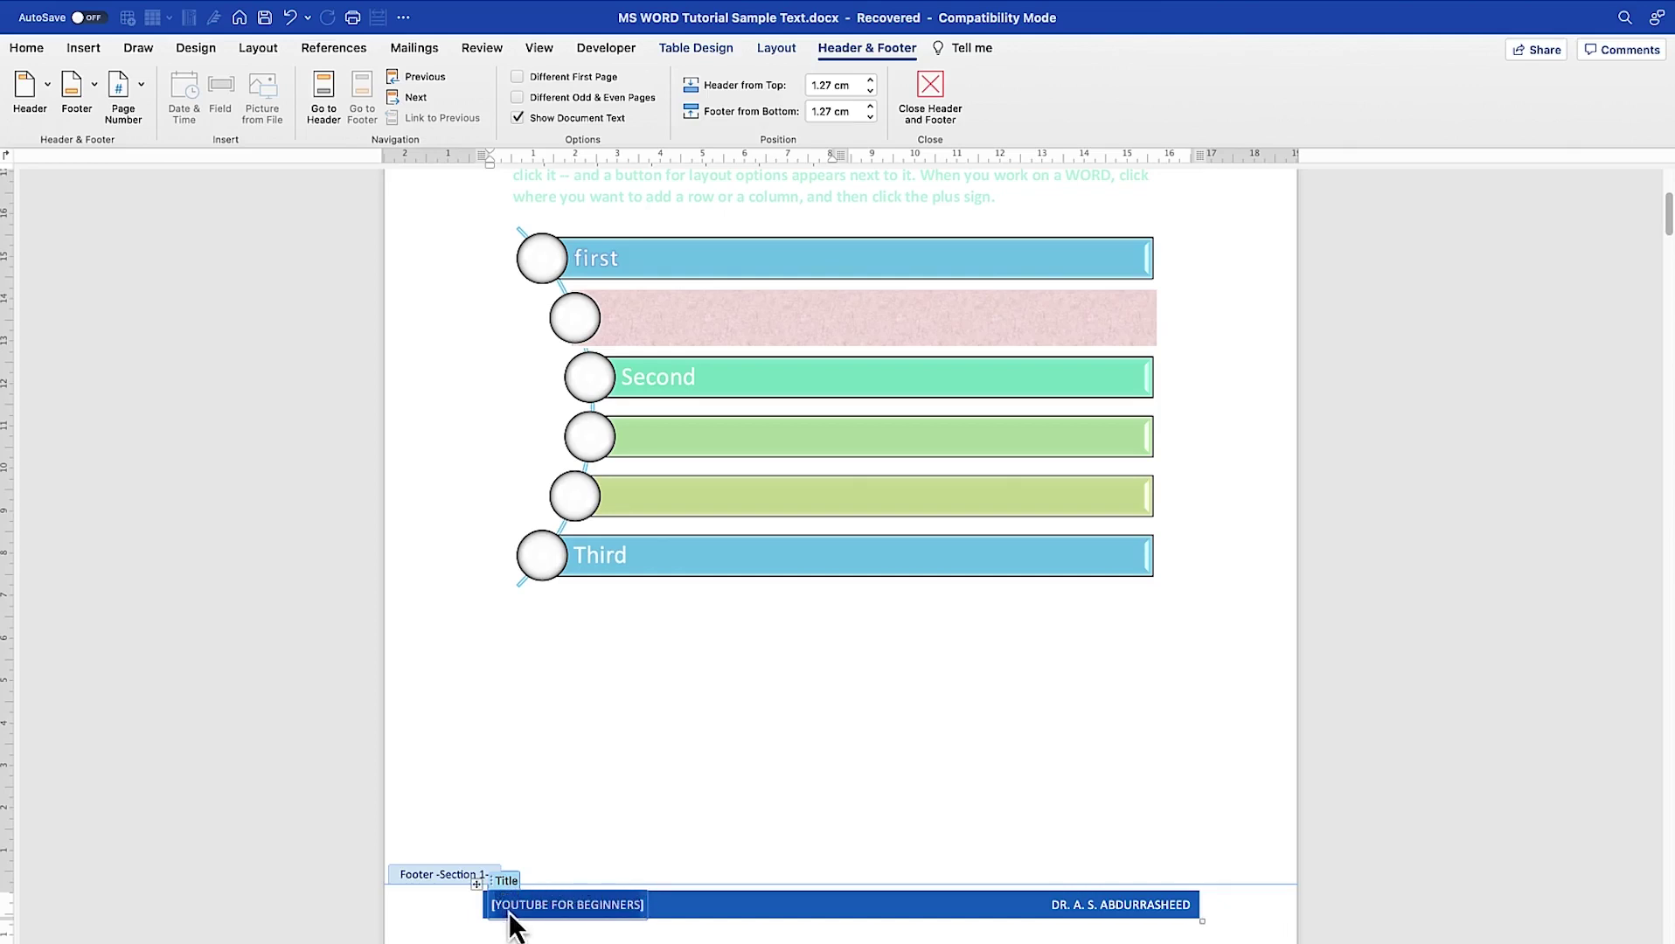
text(EPIC MENTORSHIP)
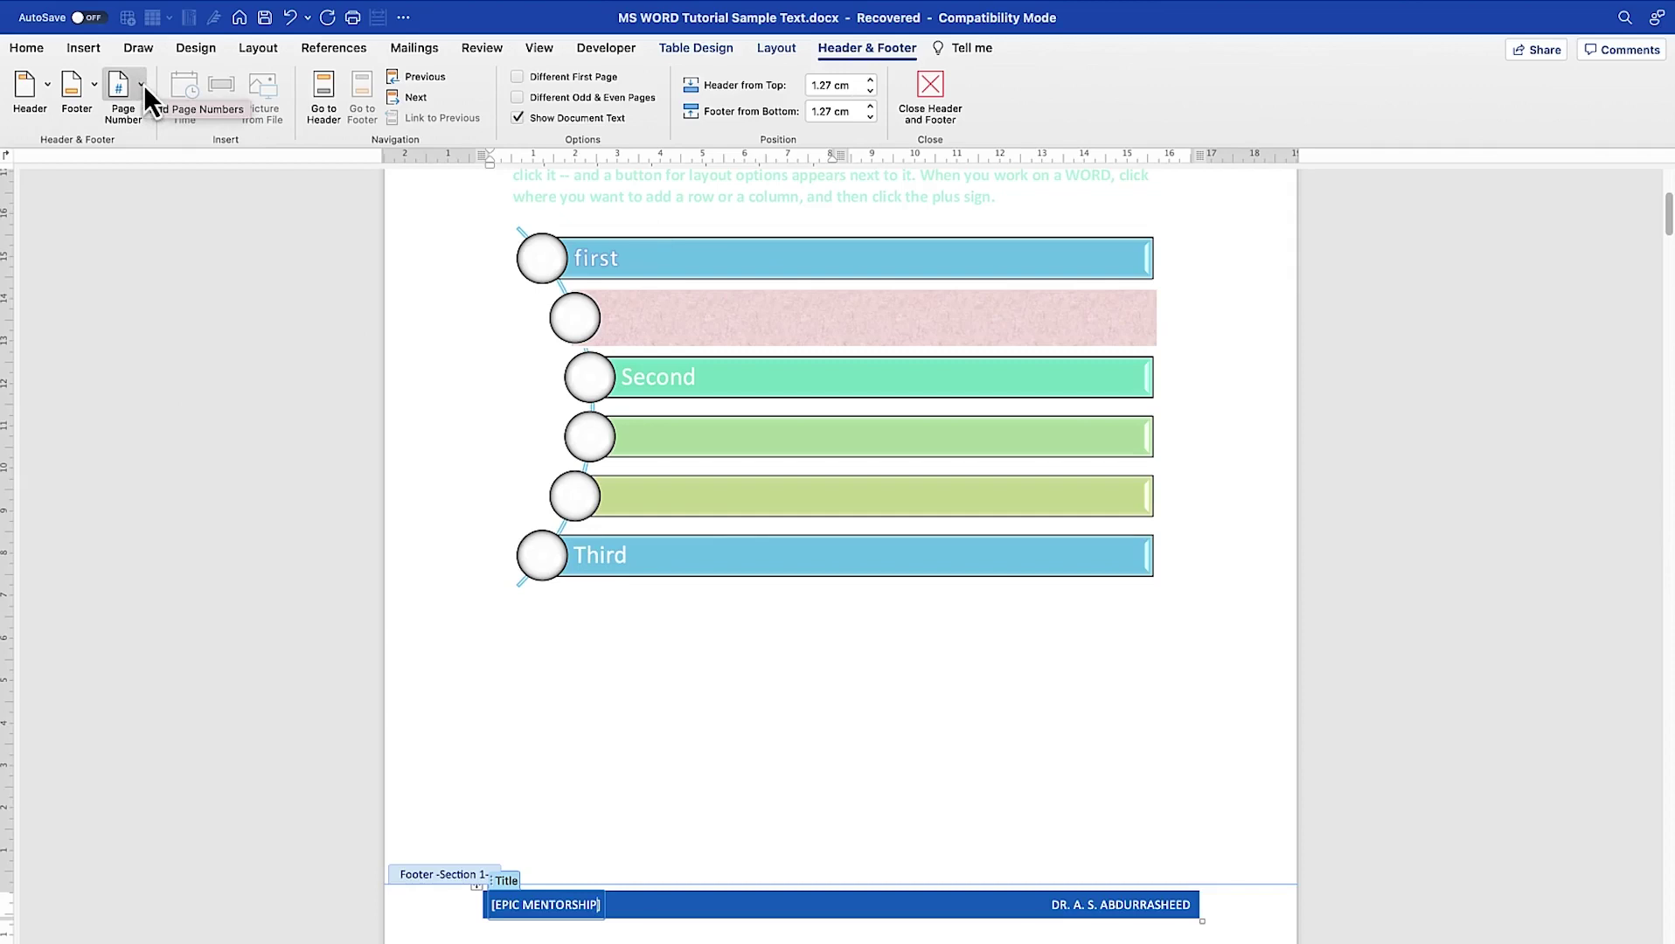
click(327, 114)
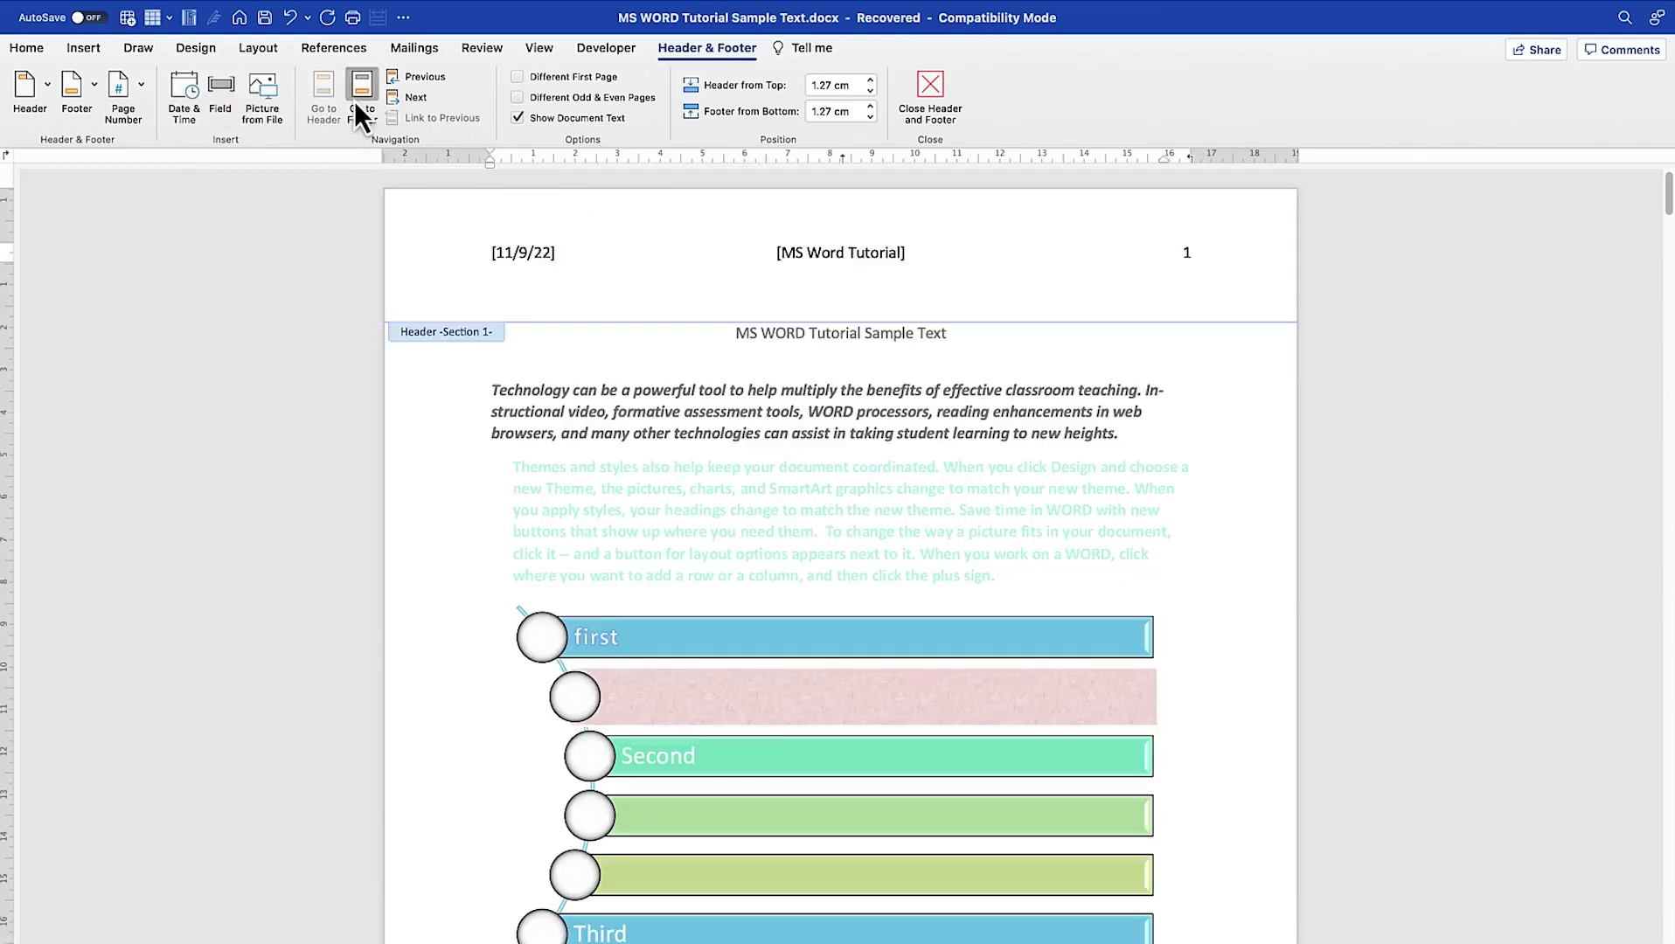
Step: Swap the header for the Blank (Three Columns) design and close header and footer editing
click(356, 103)
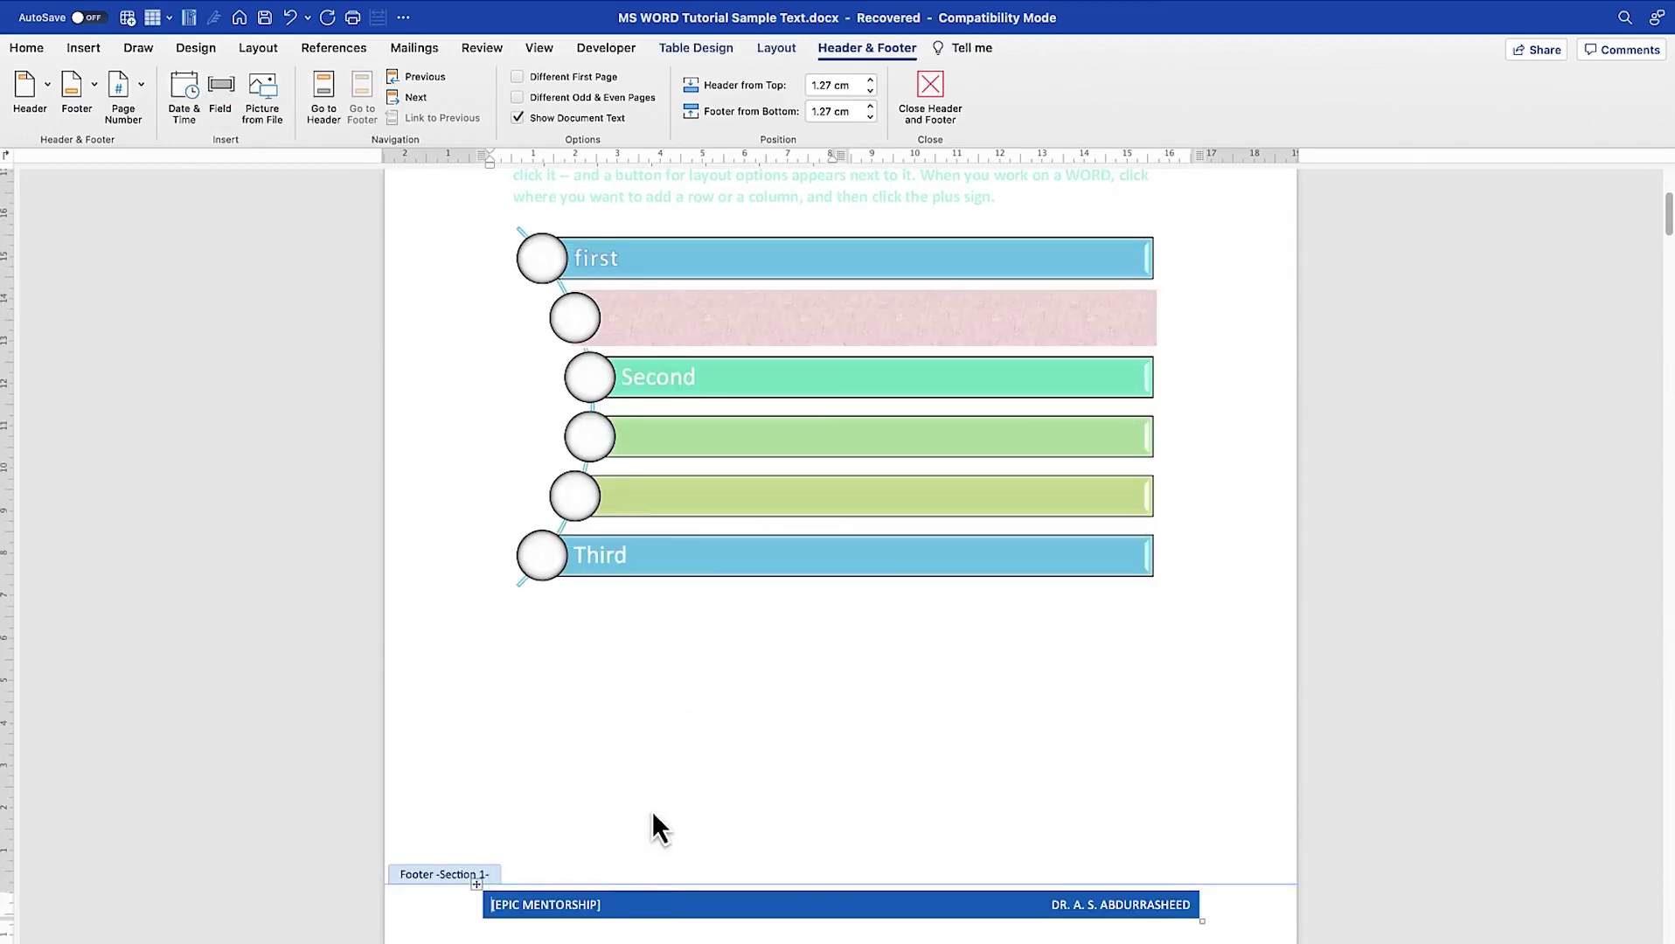
scroll(652, 811, up, 2)
click(48, 83)
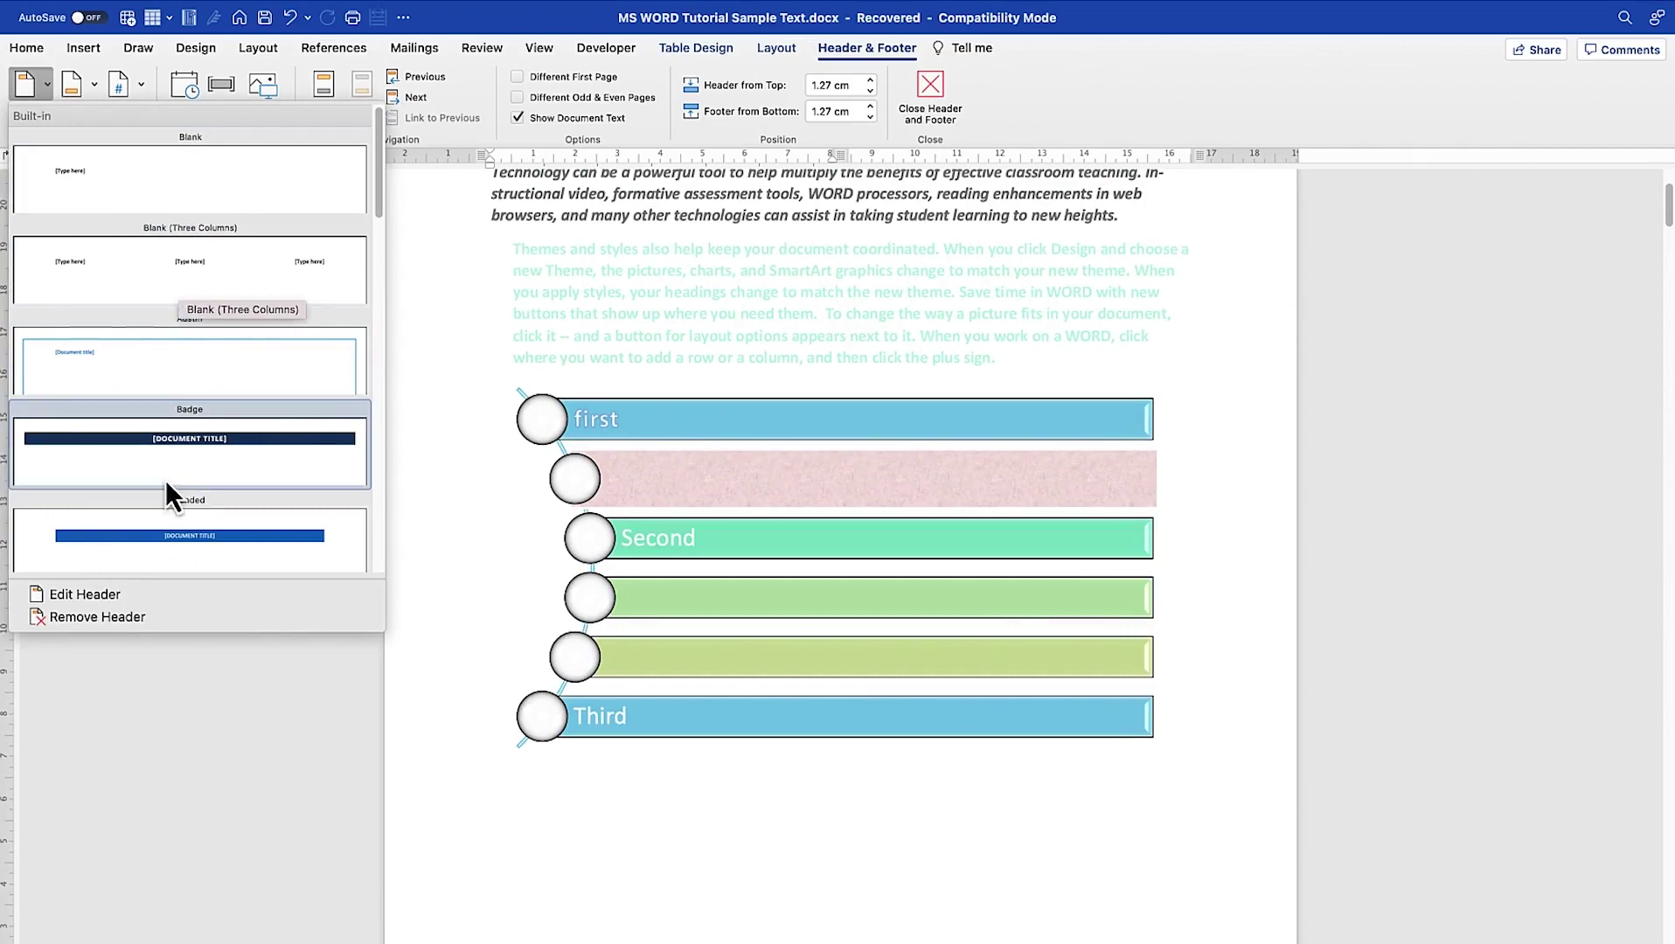
click(141, 256)
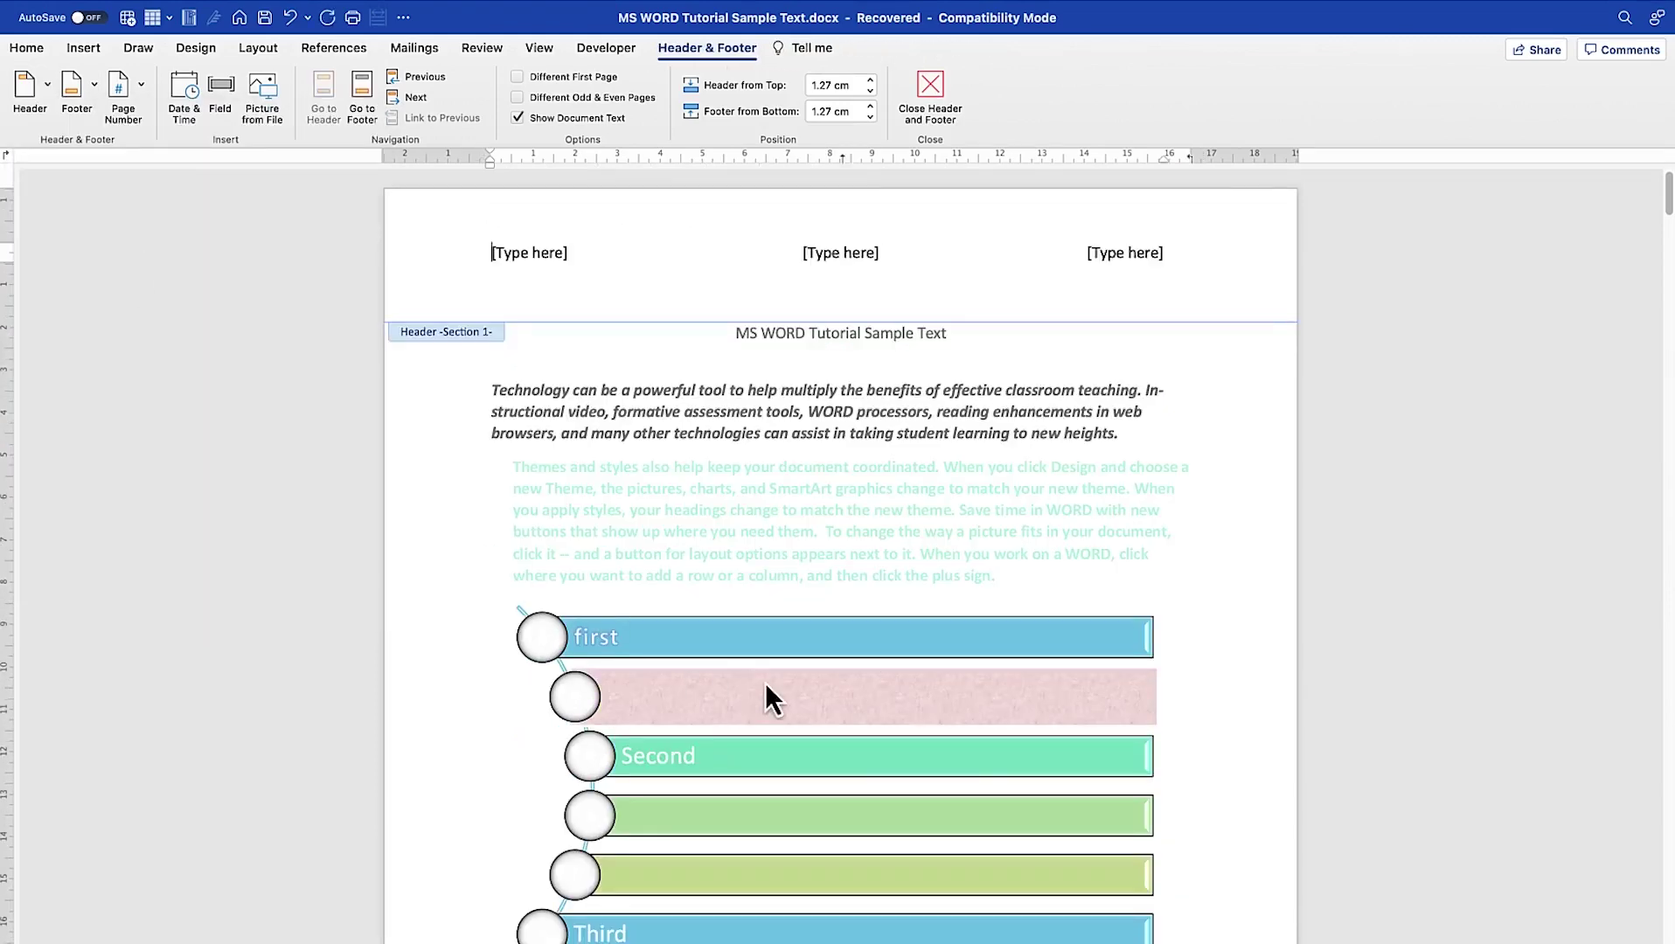
scroll(752, 691, down, 10)
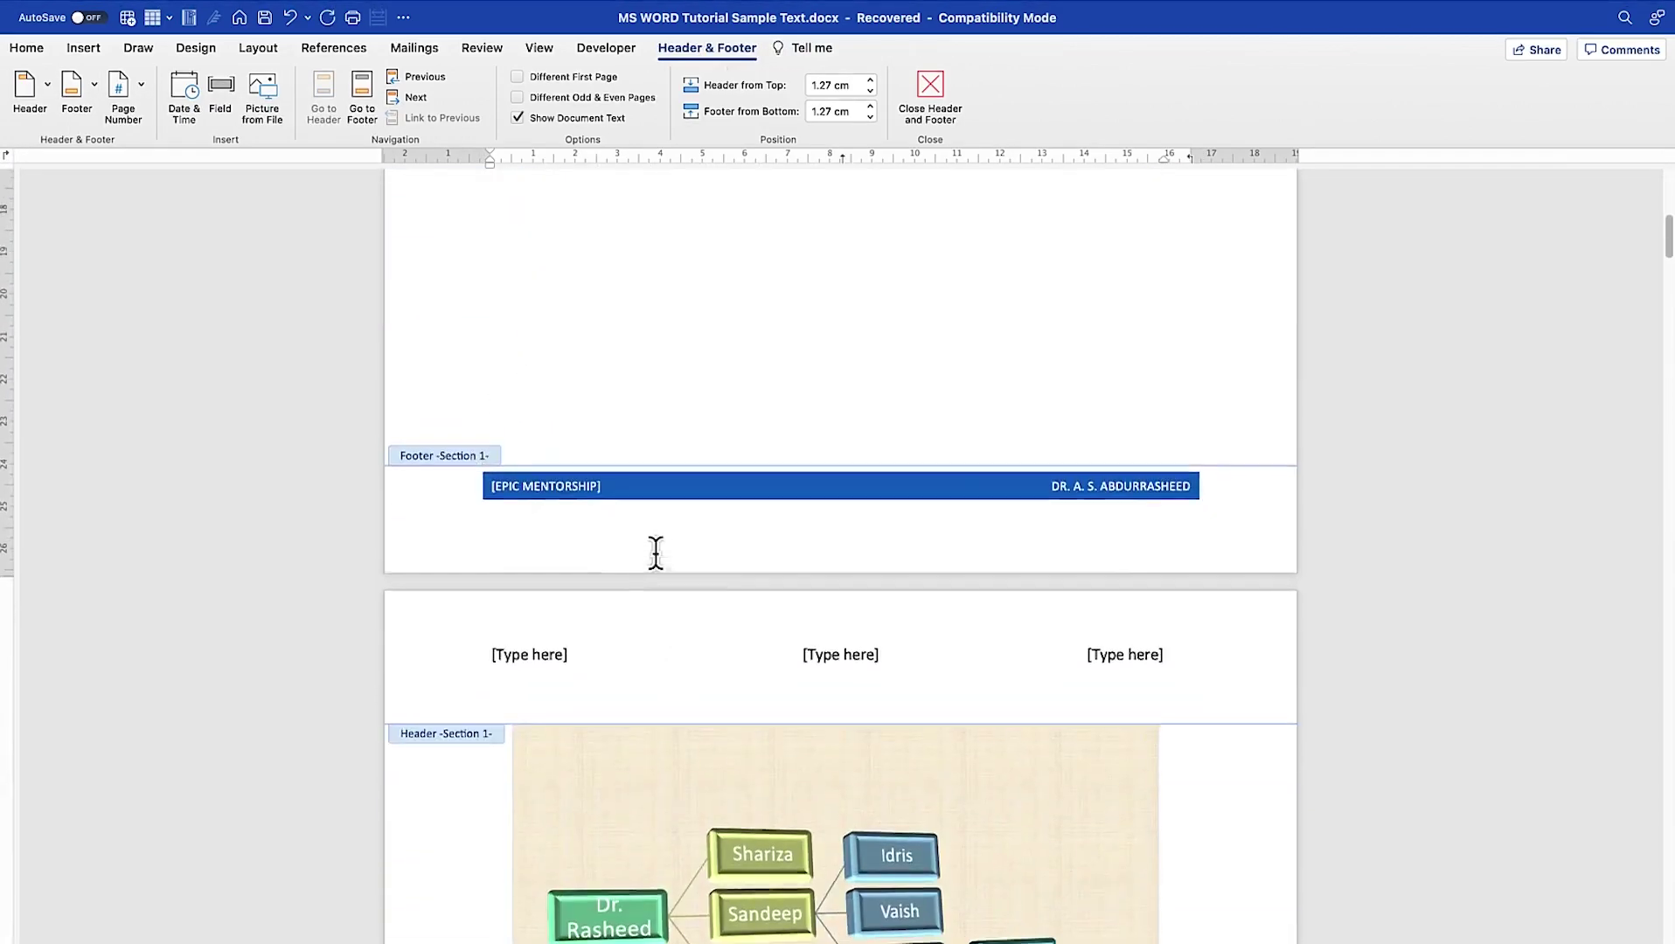
scroll(655, 553, up, 6)
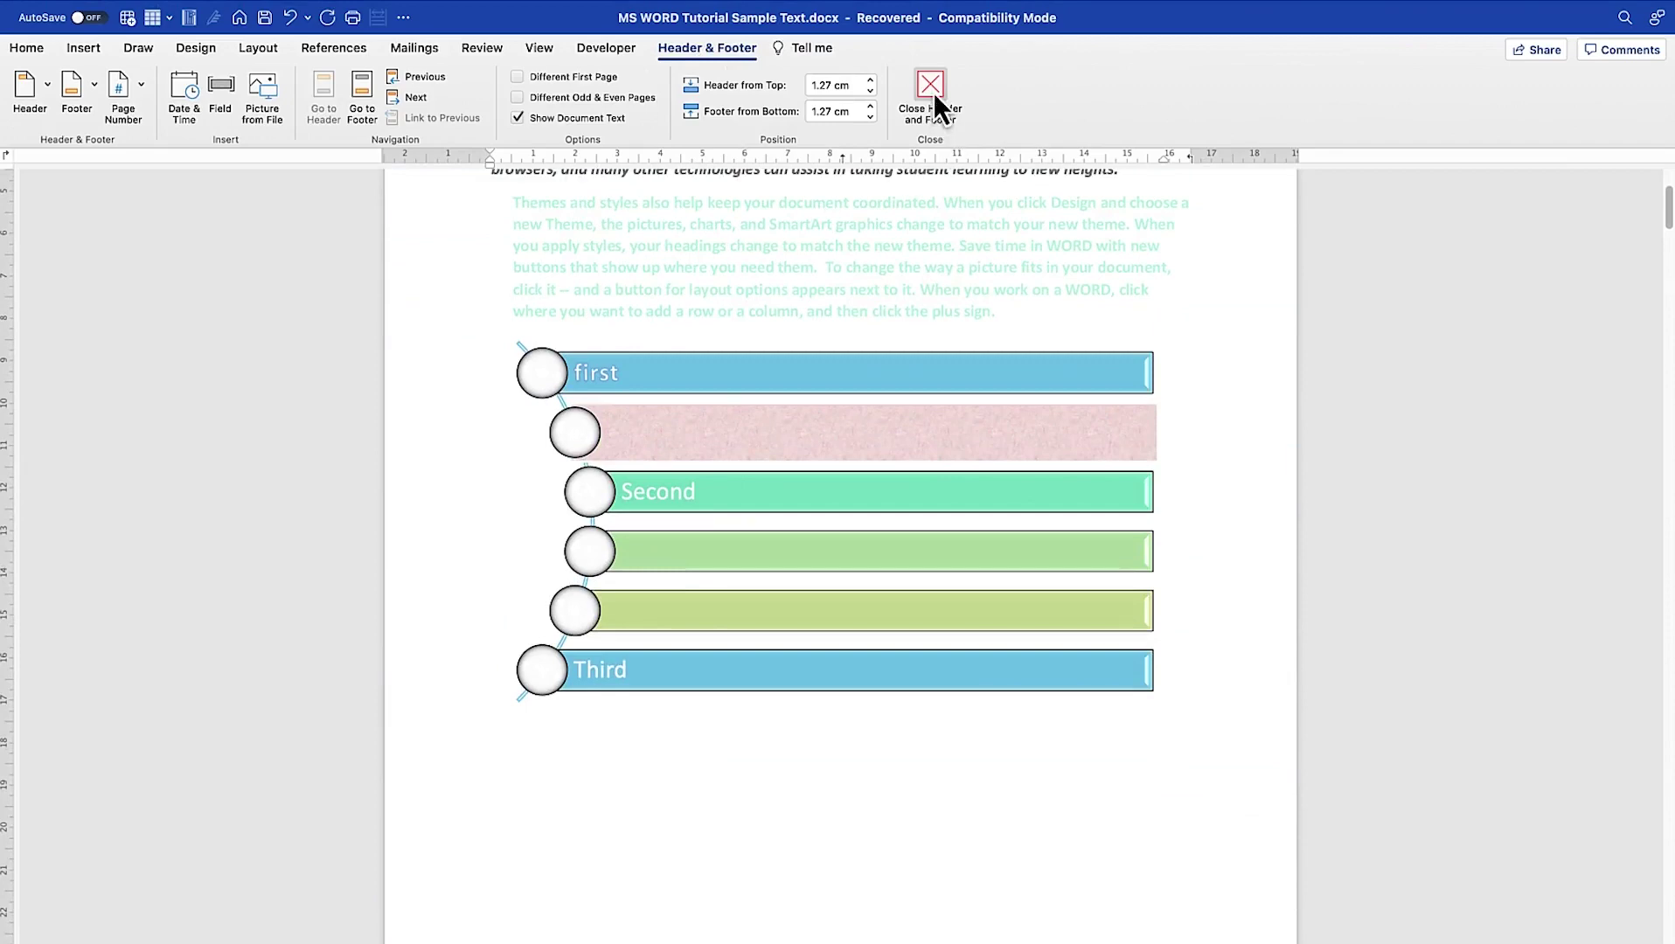
click(930, 87)
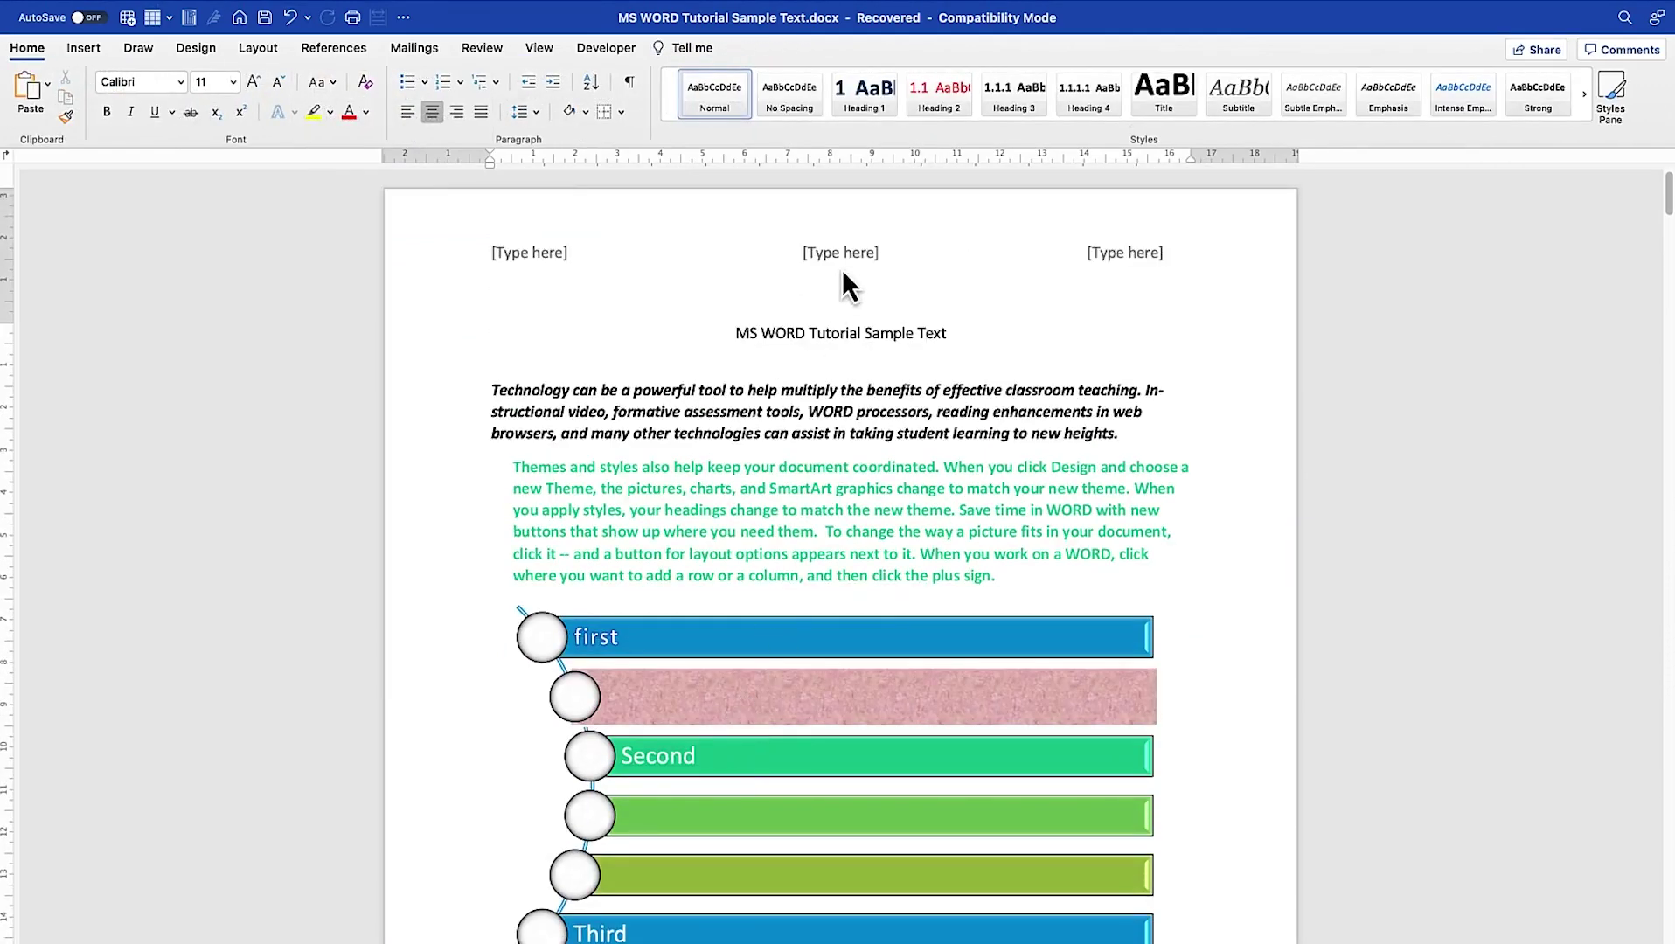
Step: Undo back to the 11/9/22, MS Word Tutorial, page 1 header and reopen it for editing
key(super+z)
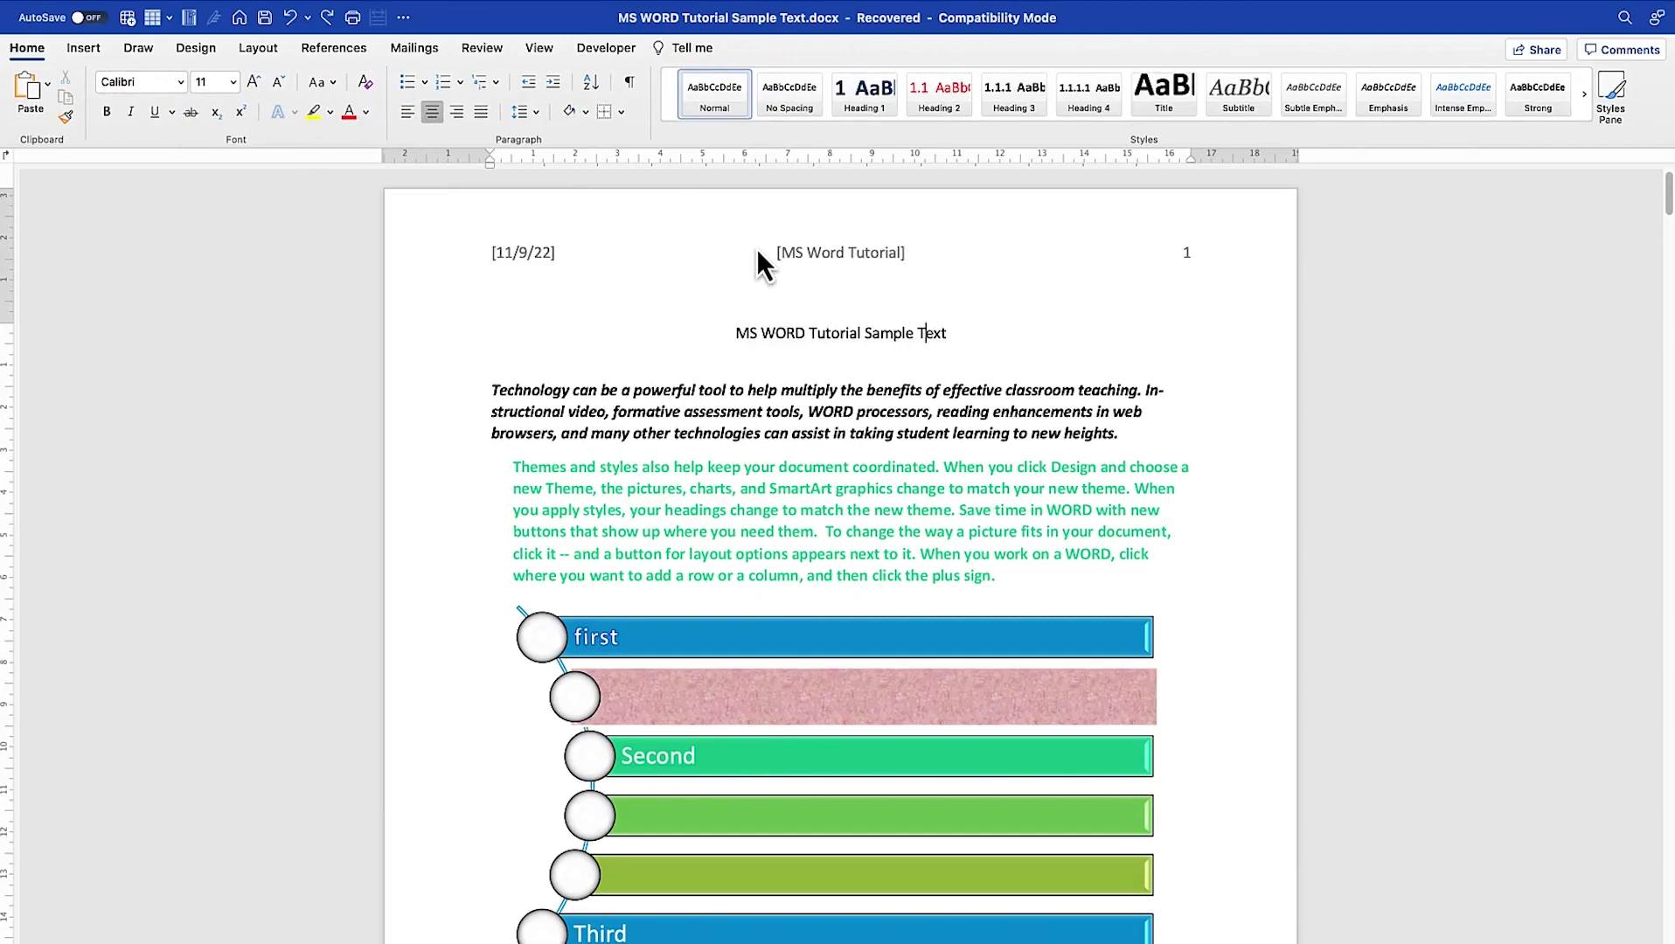
double_click(796, 253)
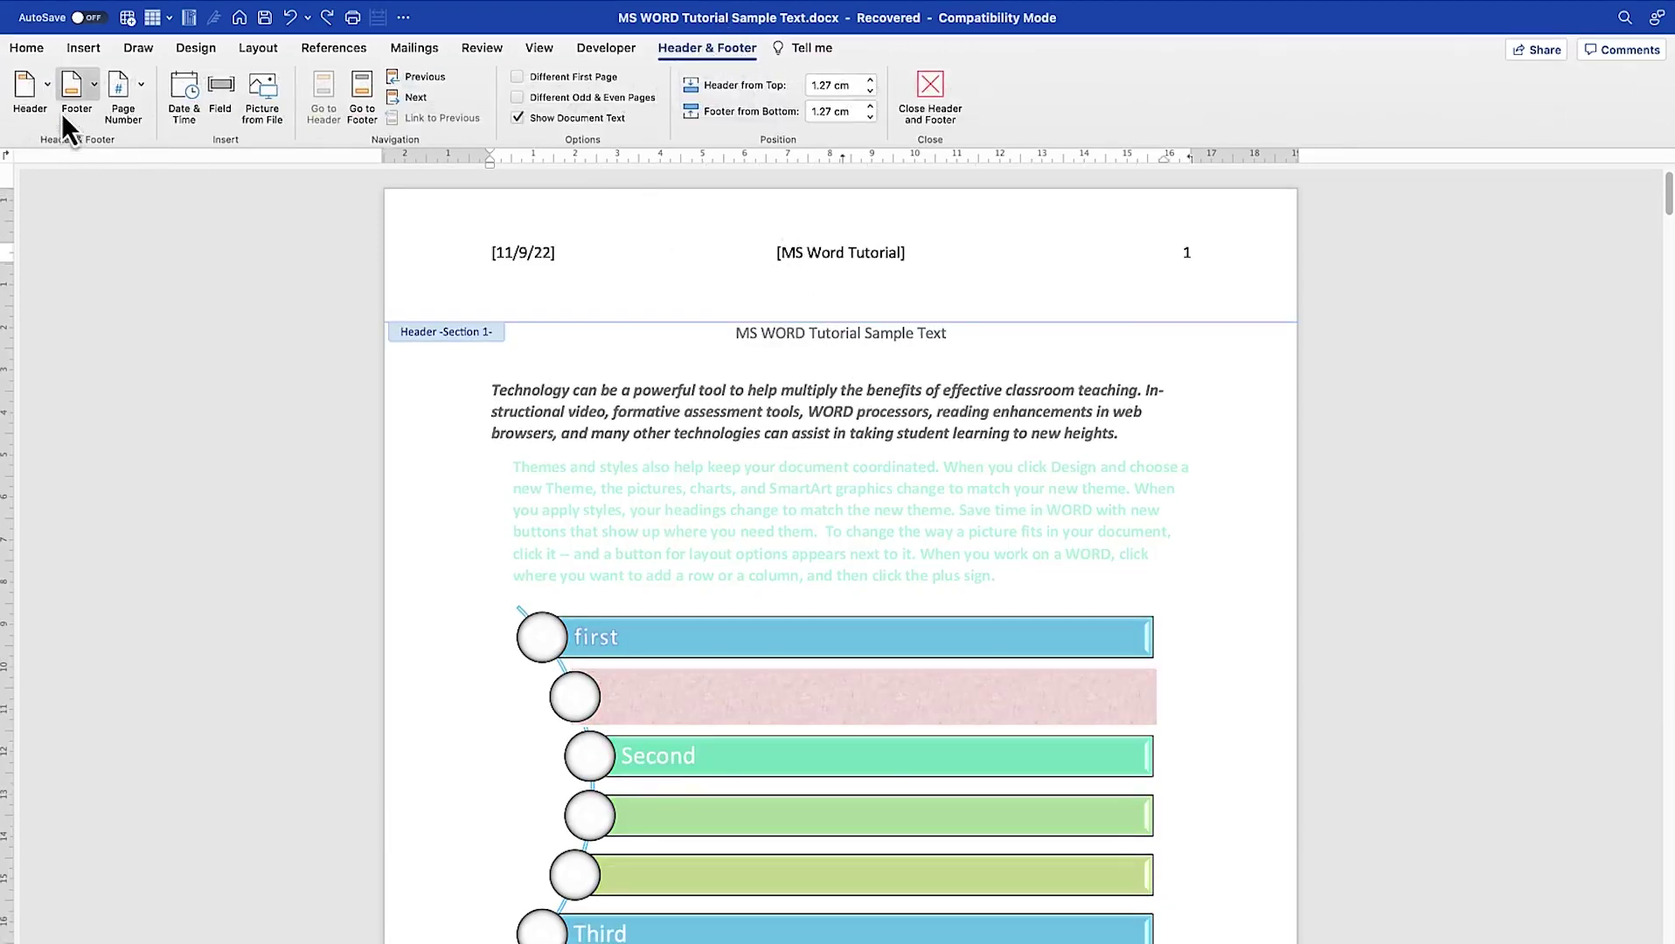
click(49, 88)
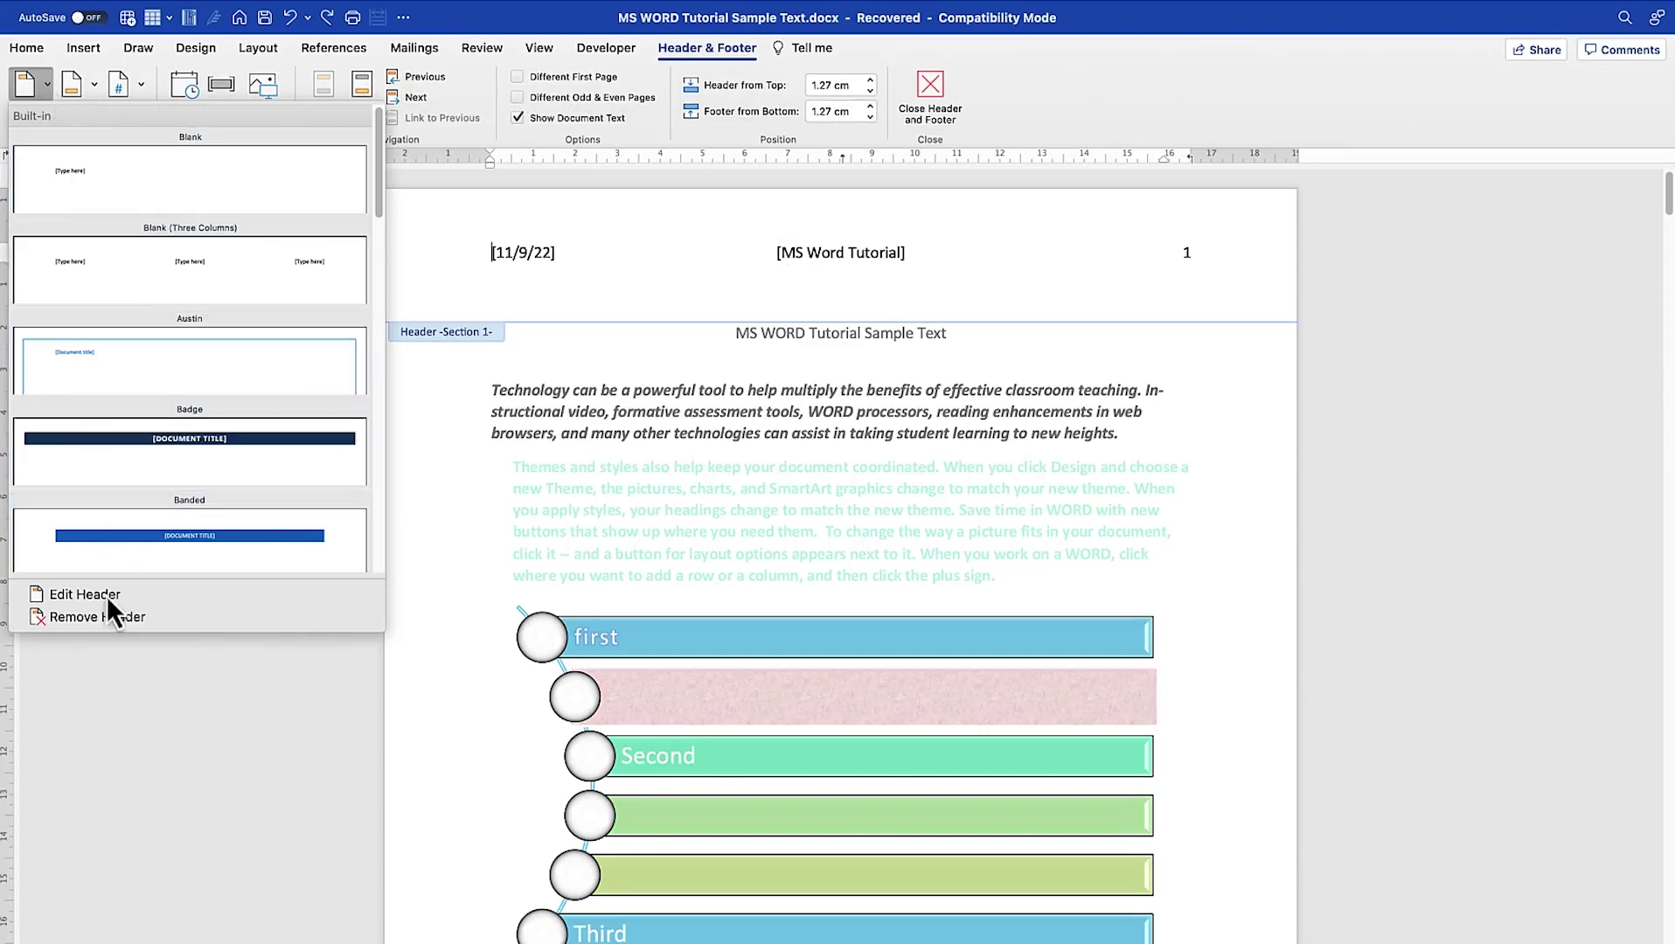
Step: Remove the page header and the Ion footer, then return to the document body
click(100, 617)
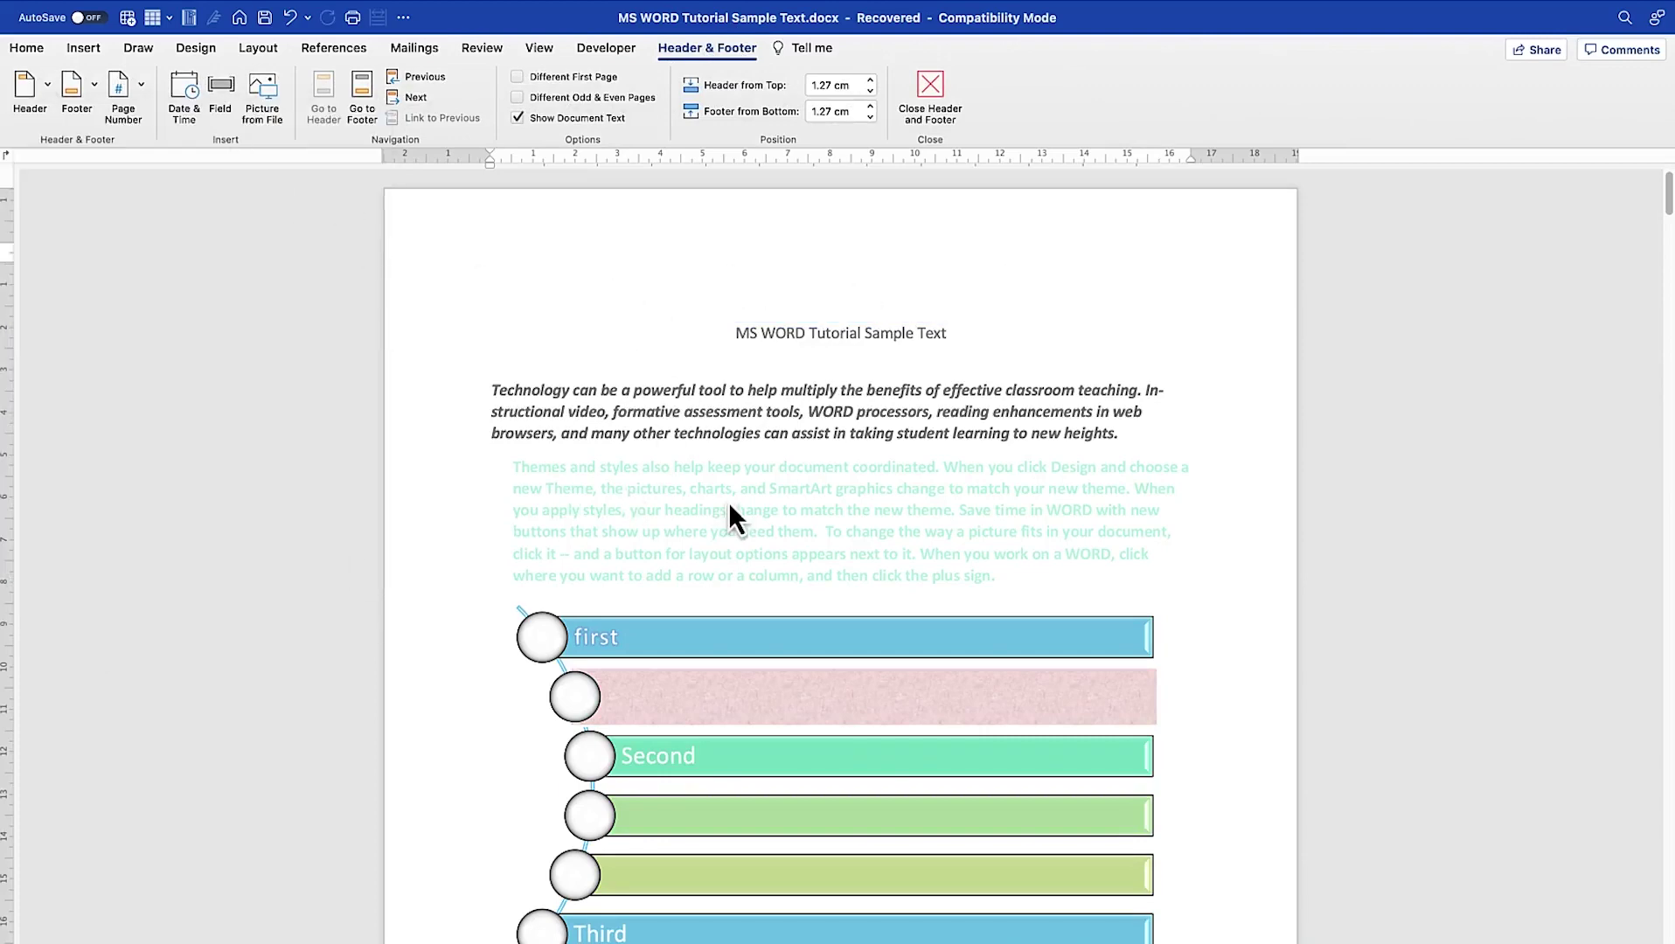
scroll(725, 501, down, 10)
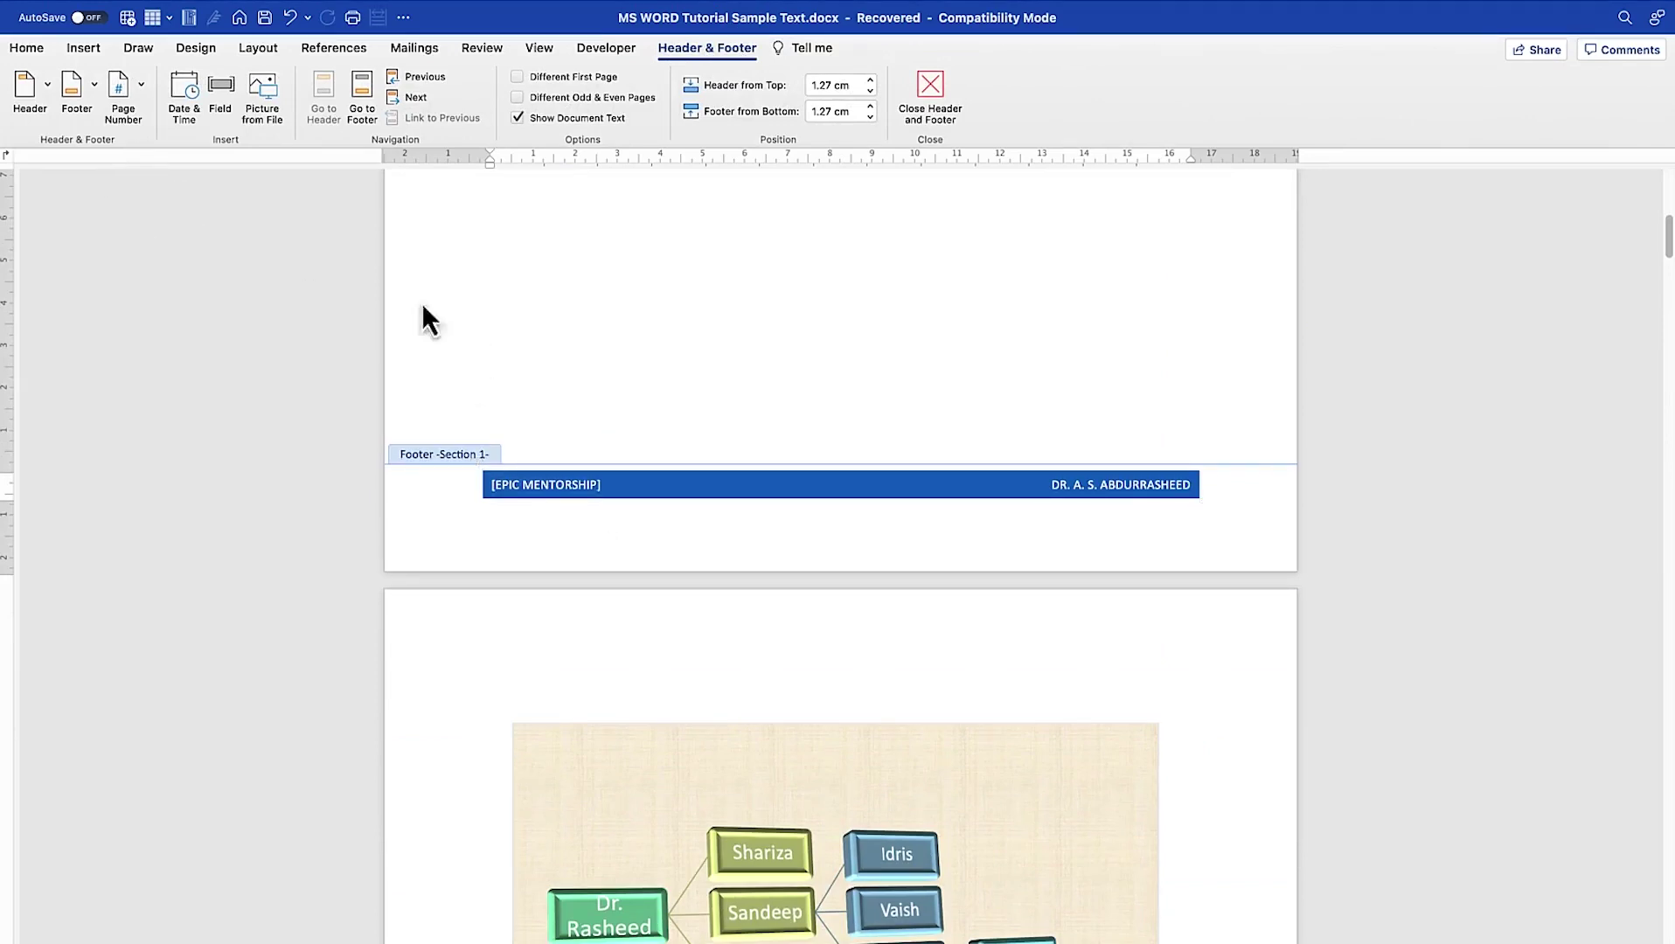
click(100, 87)
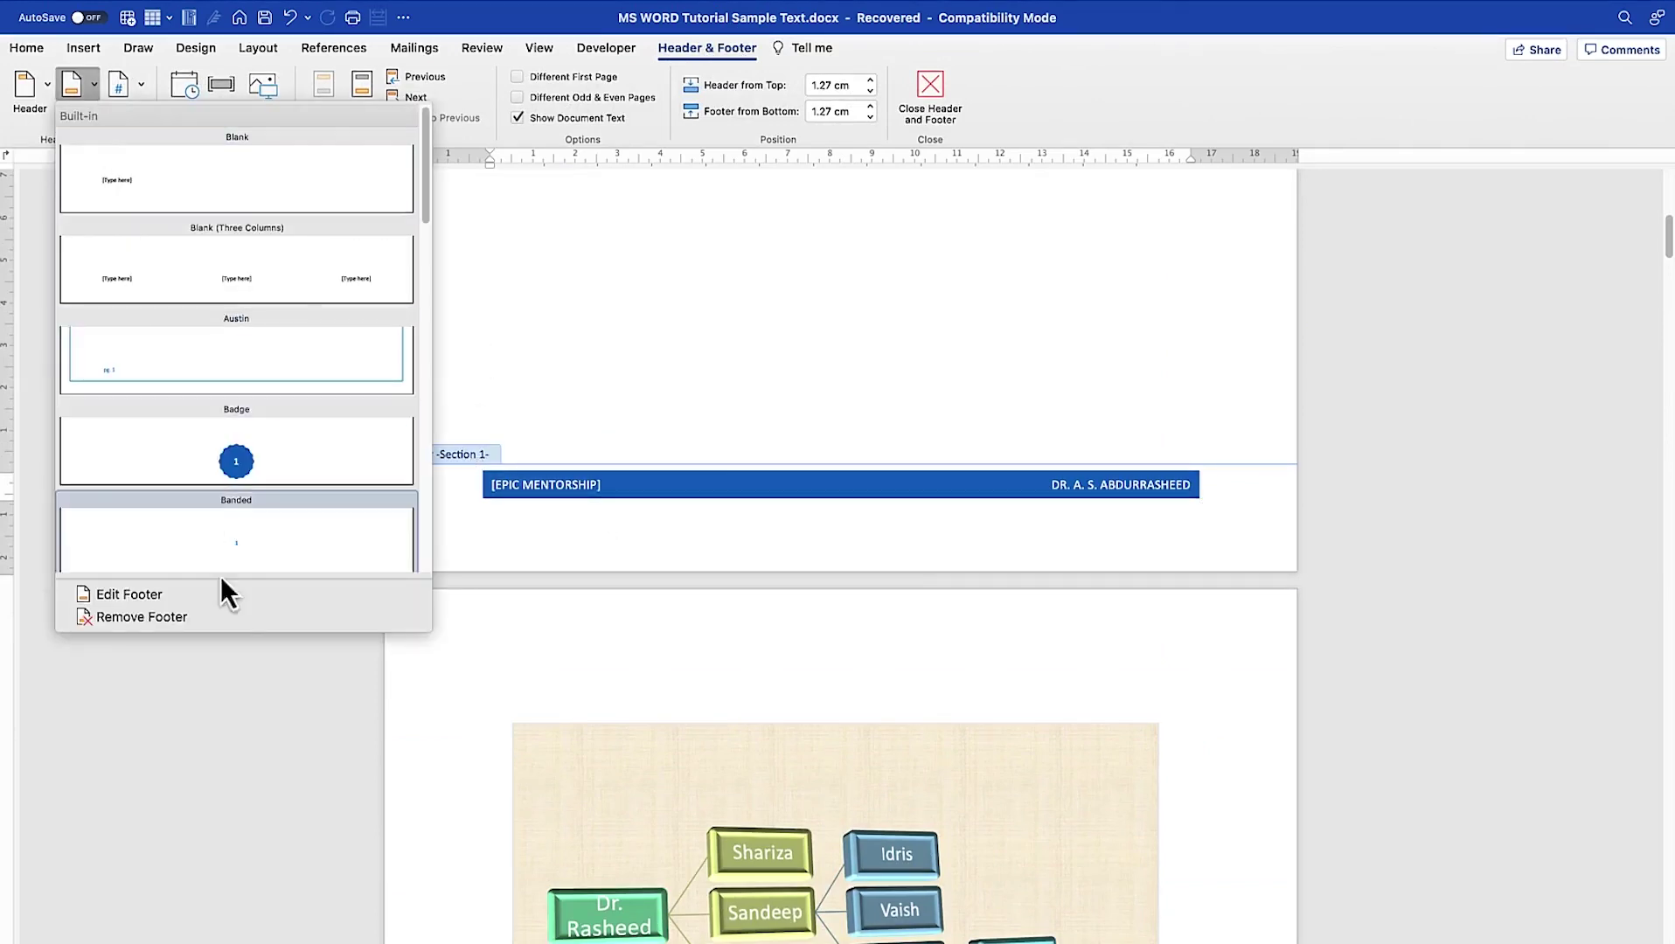
click(233, 617)
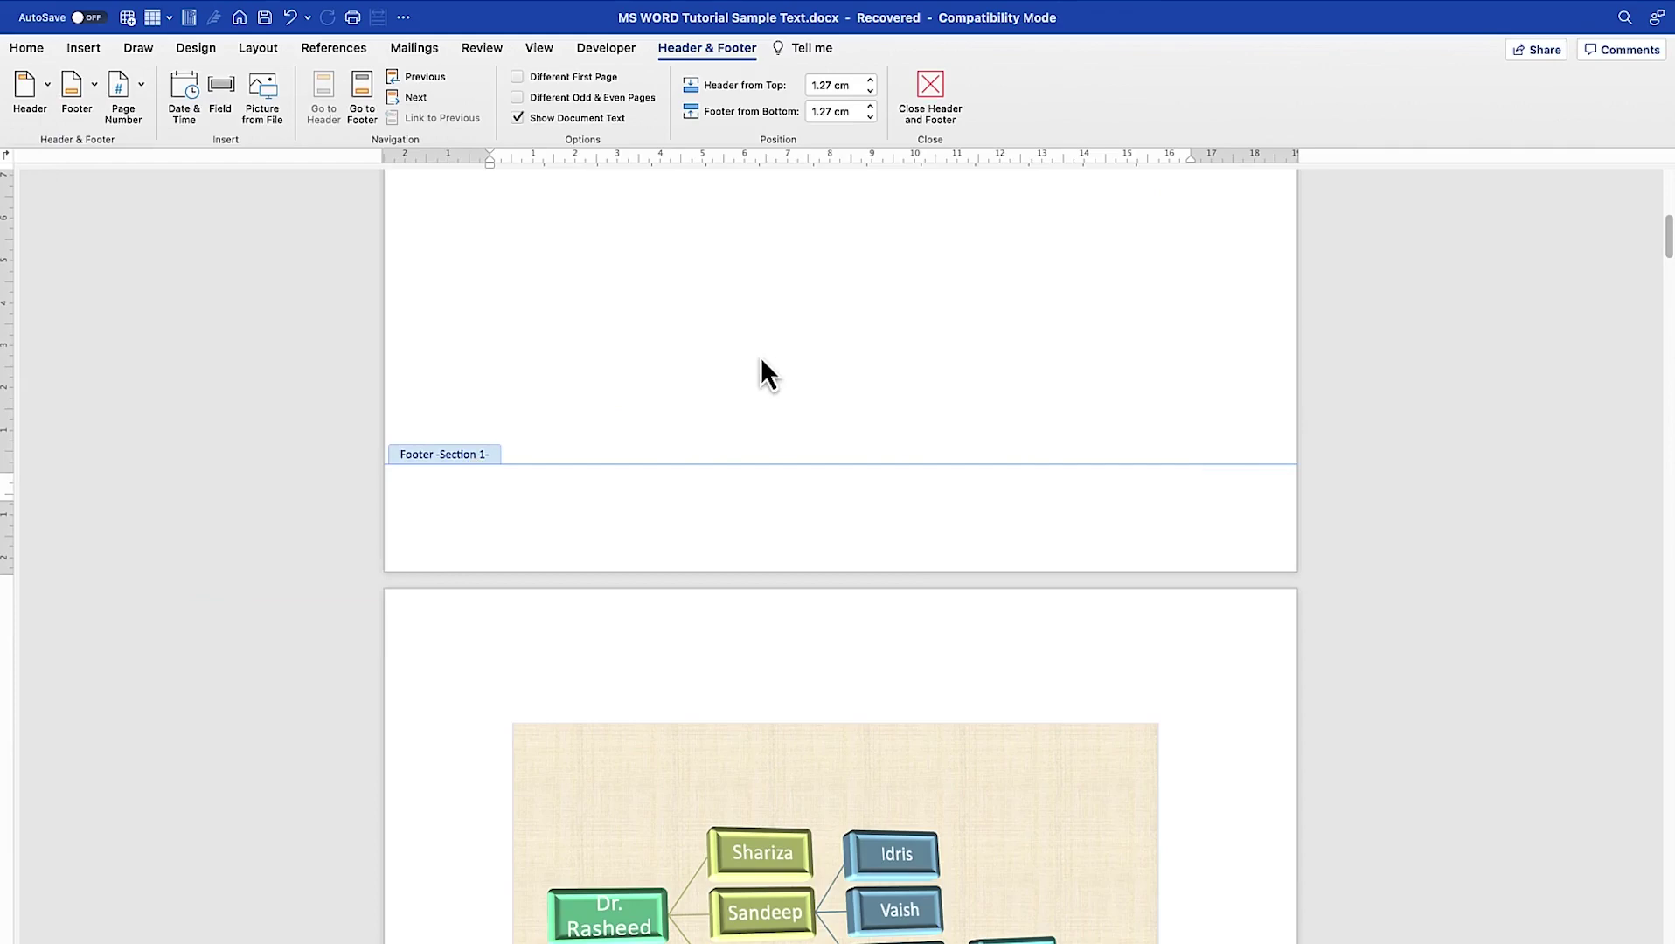
double_click(761, 358)
scroll(769, 411, up, 5)
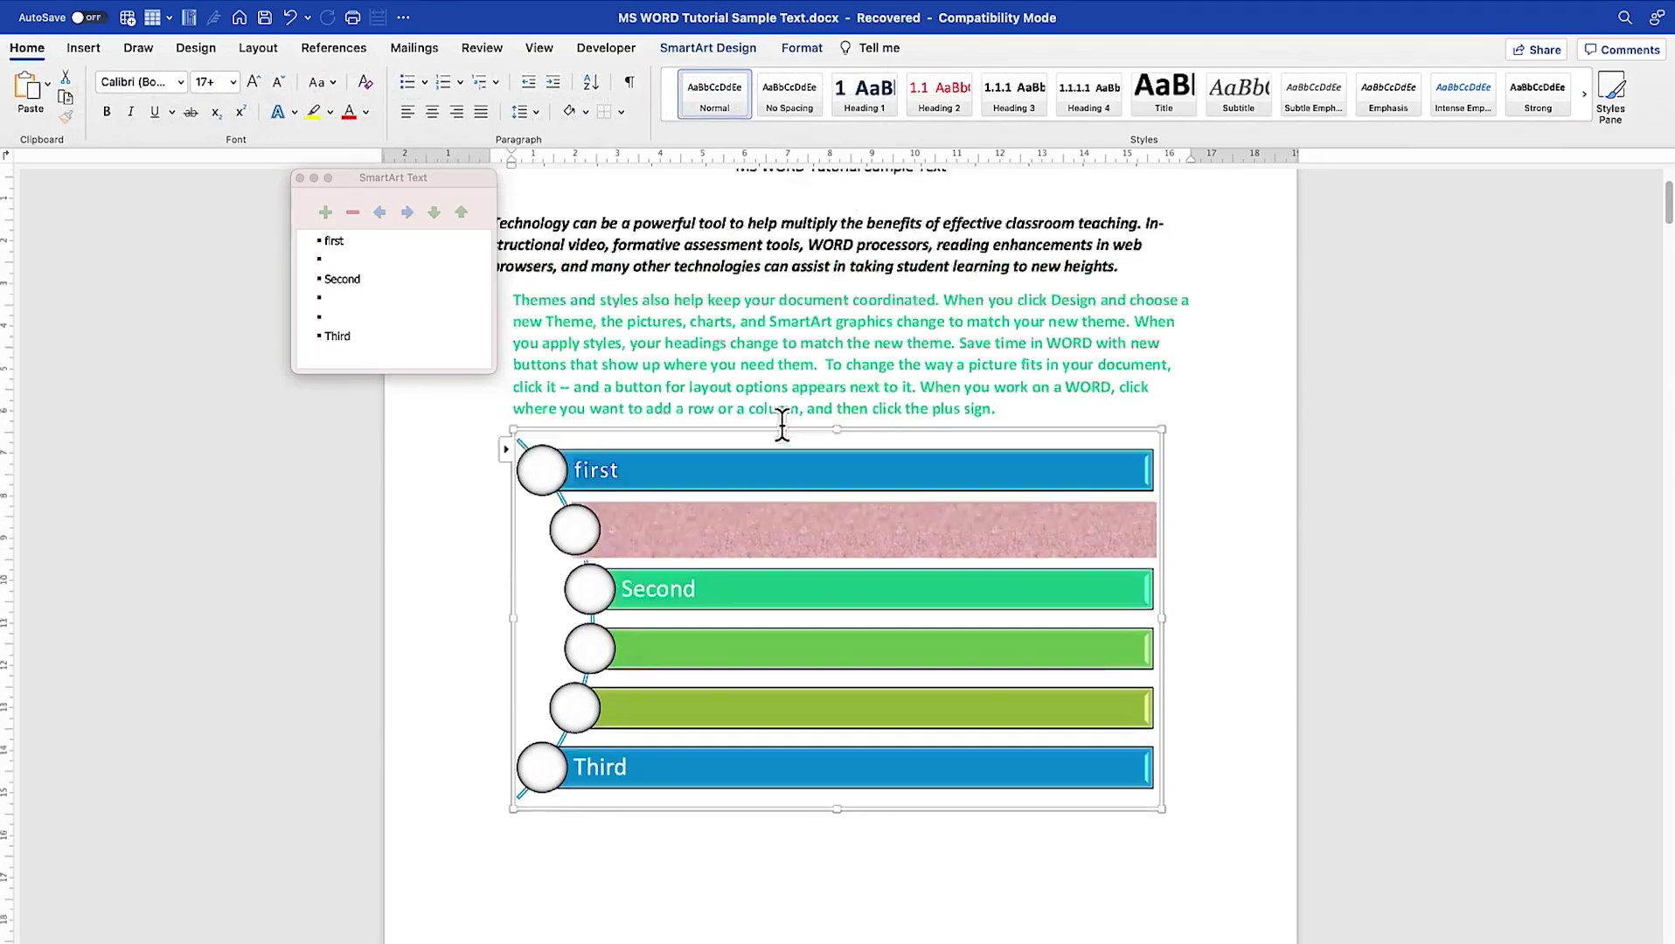
Step: Deselect the SmartArt so its text pane closes, leaving just the body text and list
click(797, 479)
scroll(841, 475, down, 20)
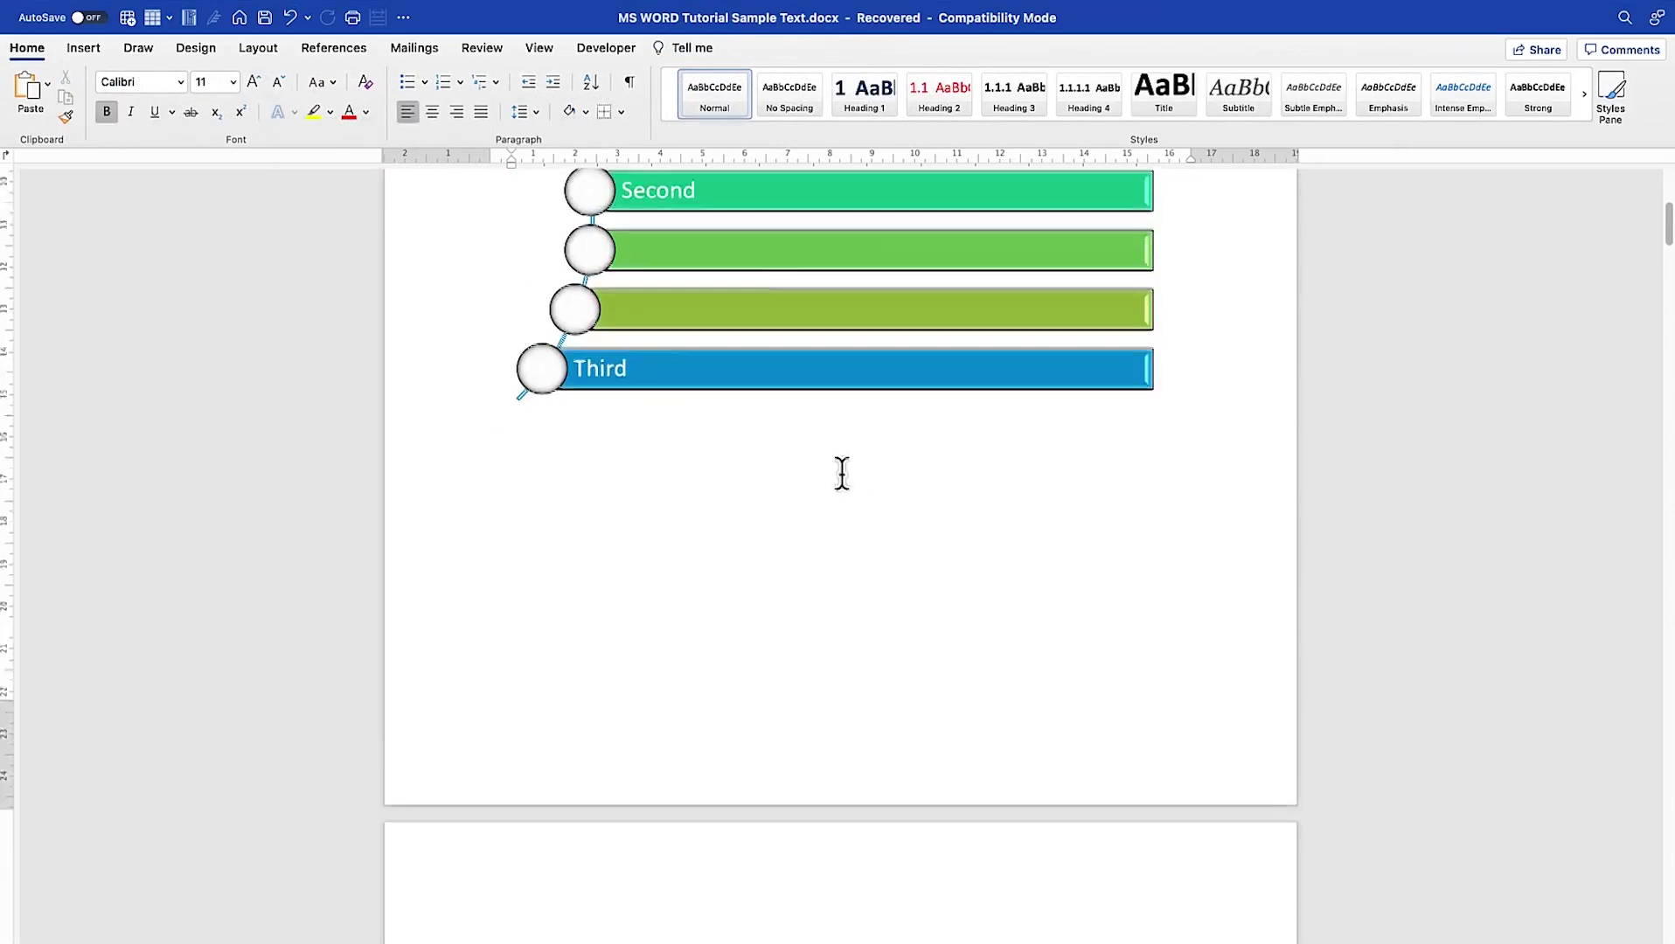
scroll(905, 402, up, 20)
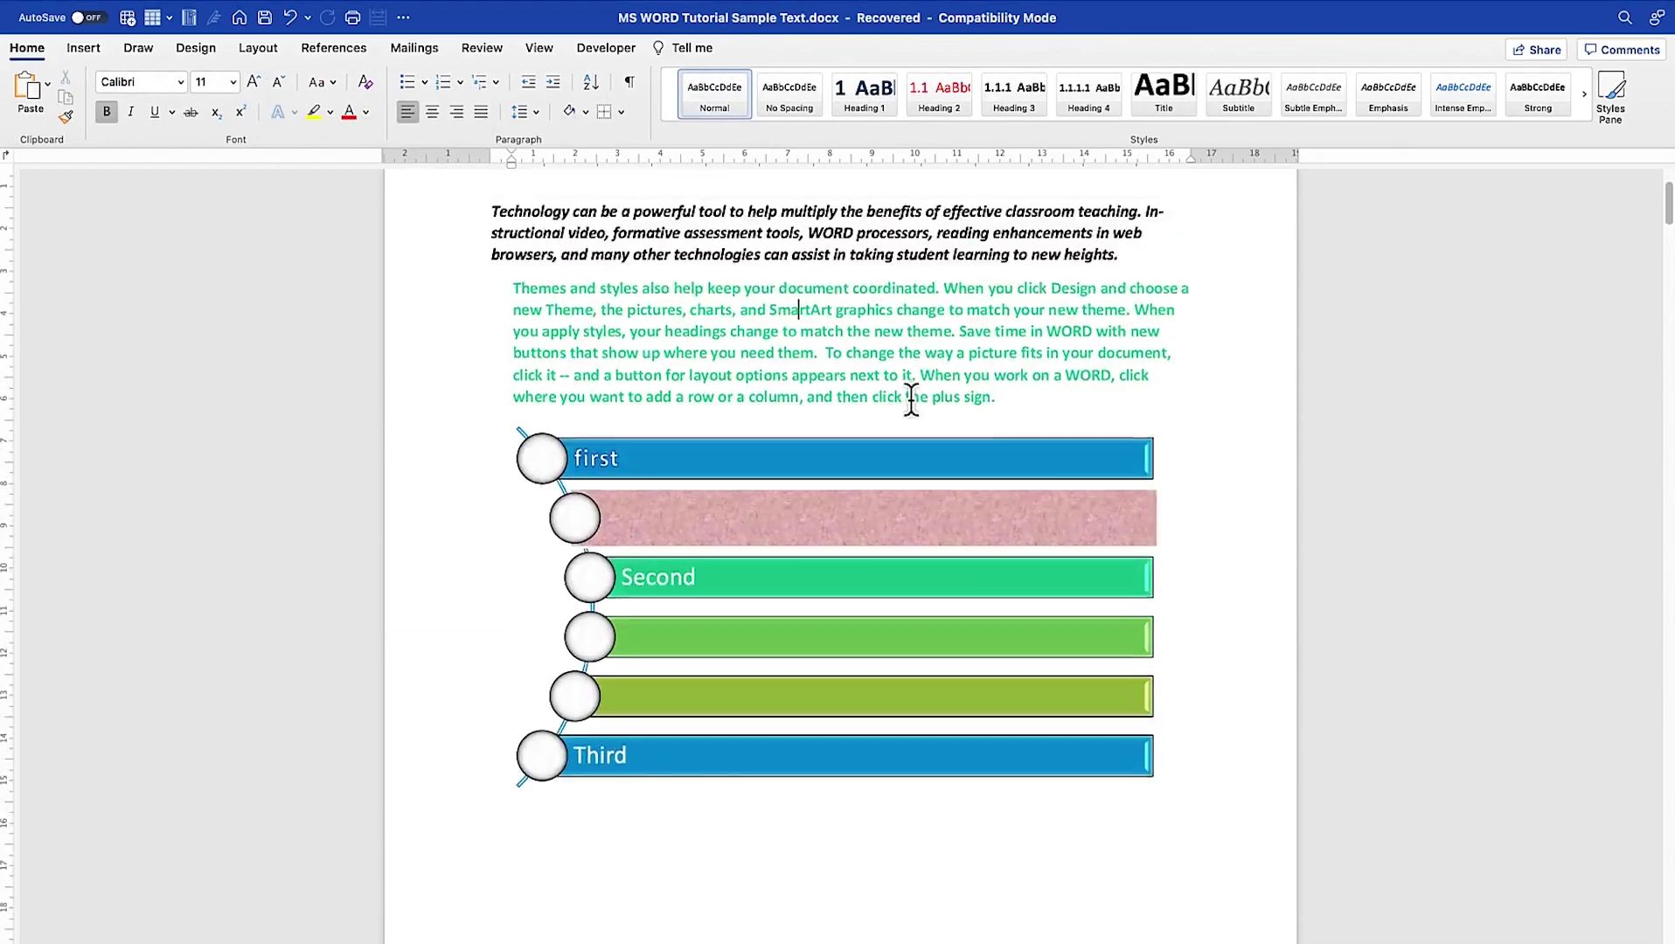